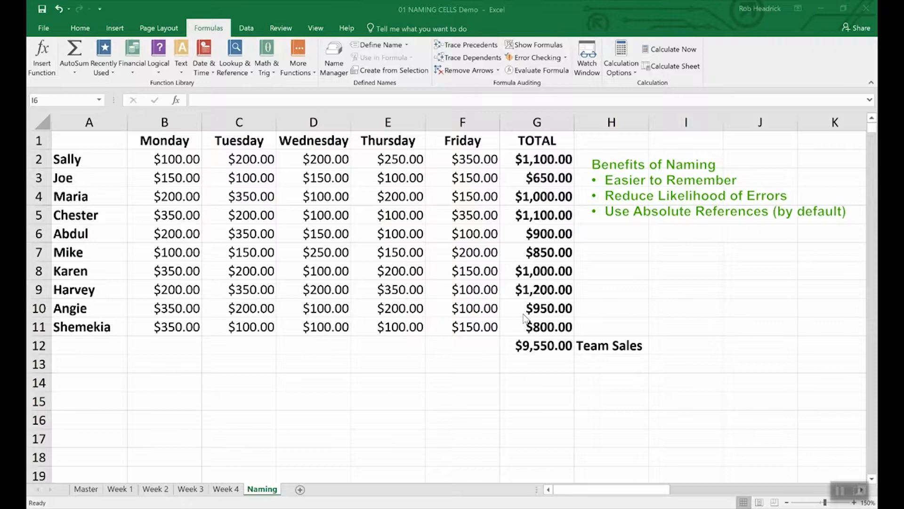
- Define the name Team_Sales for cell G12, the $9,550.00 team total
left_click(544, 346)
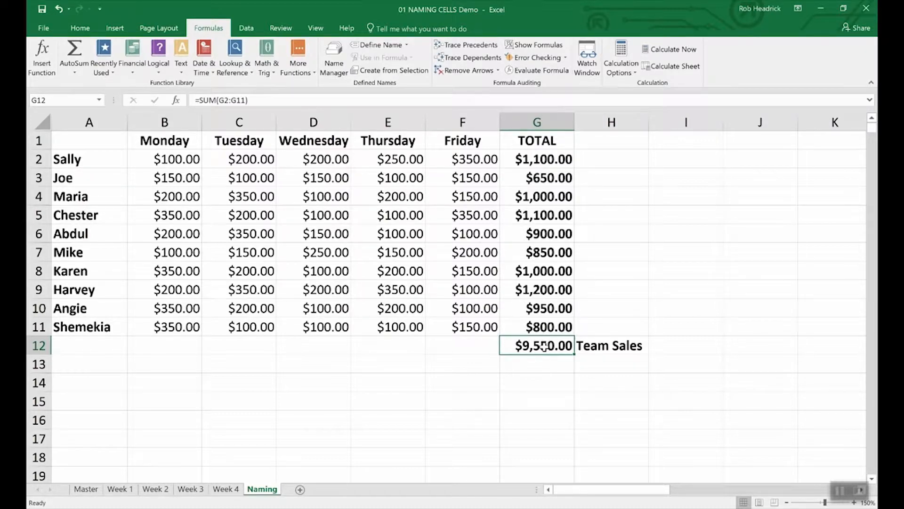
right_click(544, 346)
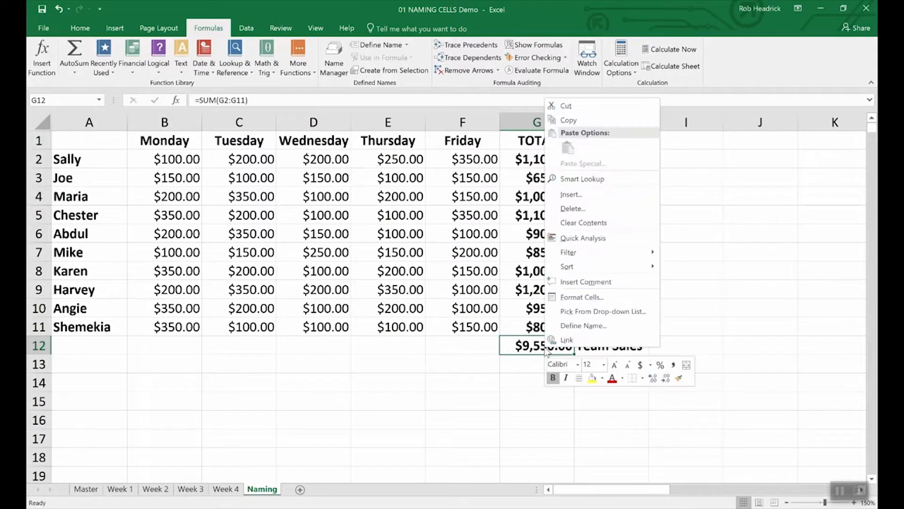
left_click(568, 328)
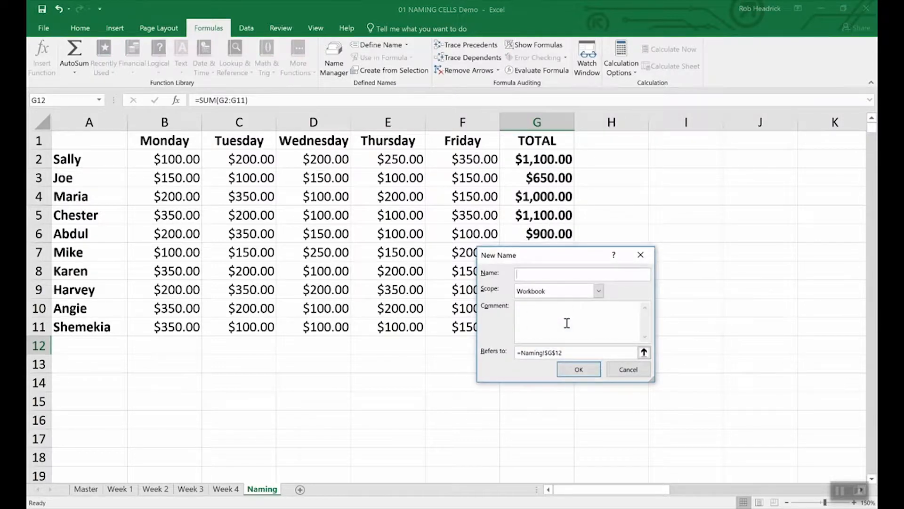
type("Team_Sales")
left_click(595, 374)
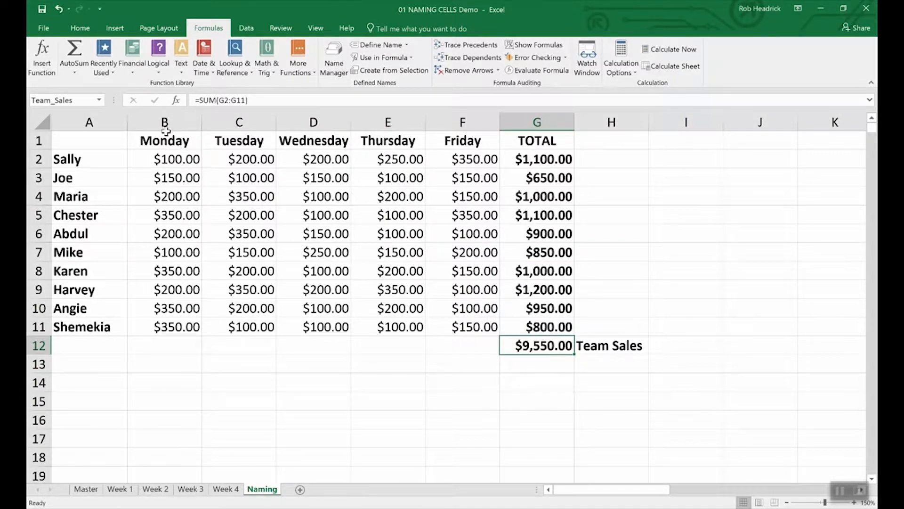
left_click(79, 102)
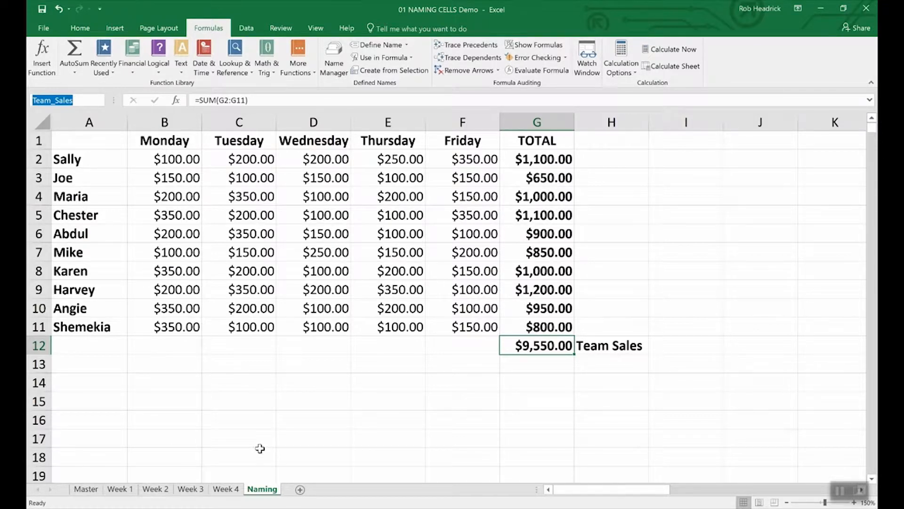
- Name the rep totals range G2:G11 Rep_Sales using the Name Box
left_click(547, 158)
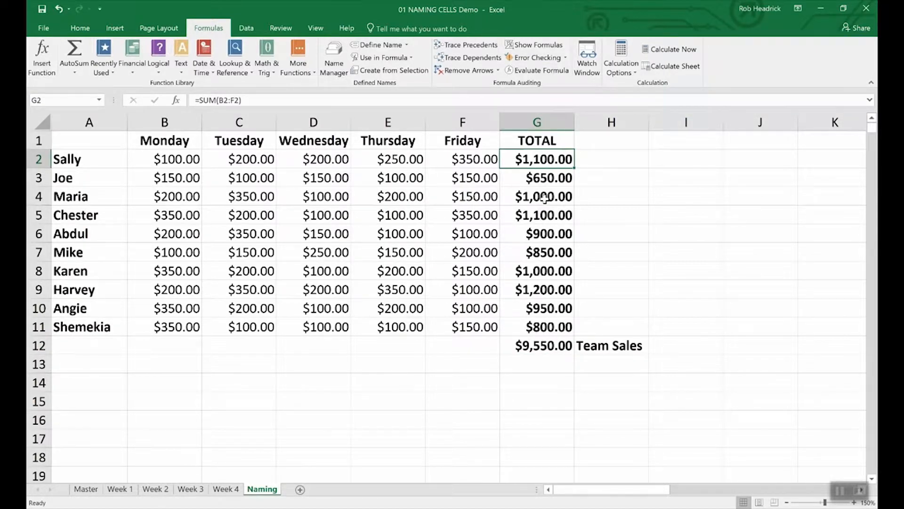
left_click(603, 198)
left_click_drag(518, 159, 521, 323)
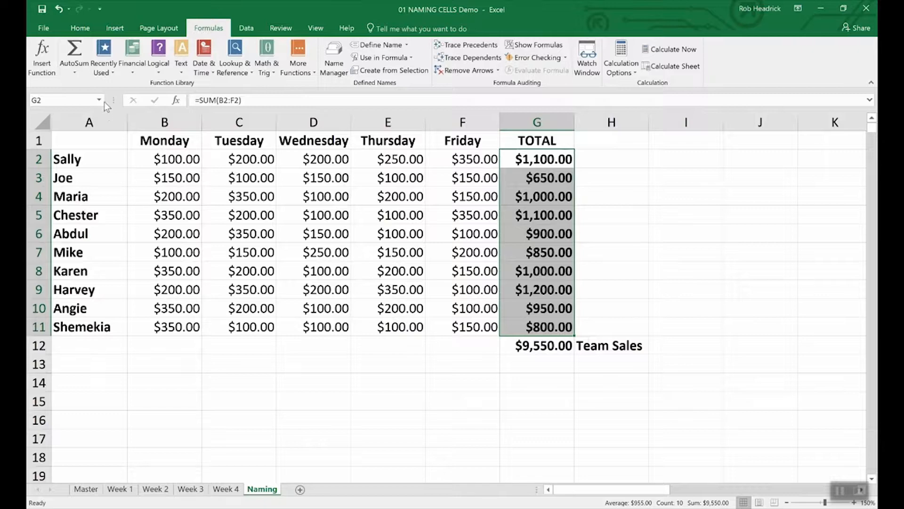
left_click(69, 99)
type("Rep_Sales")
key("Return")
left_click(535, 366)
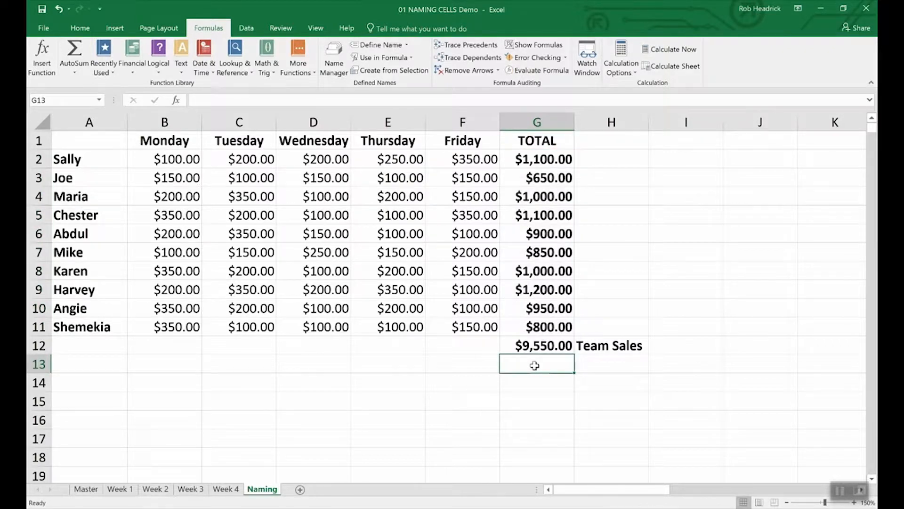
- Enter =SUM(Rep_Sales) in G13, giving $9,550.00
type("=")
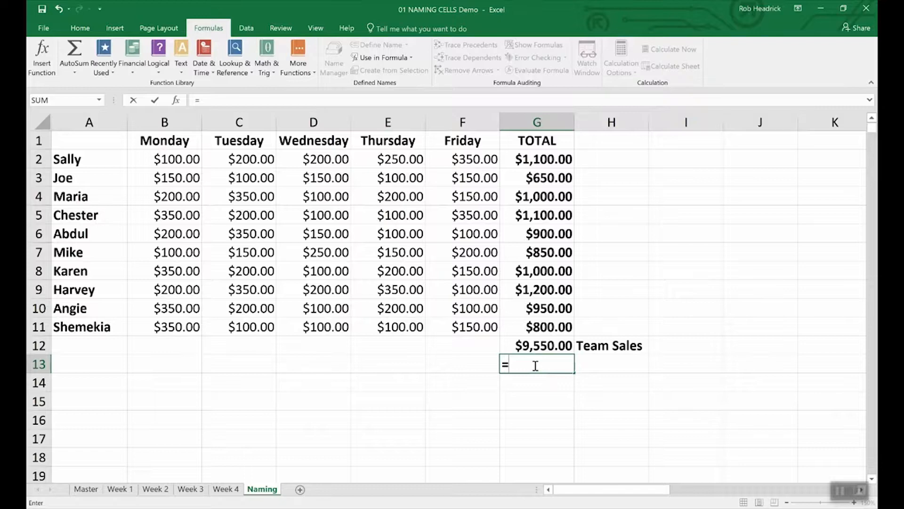
type("(")
key("BackSpace")
type("Sum)")
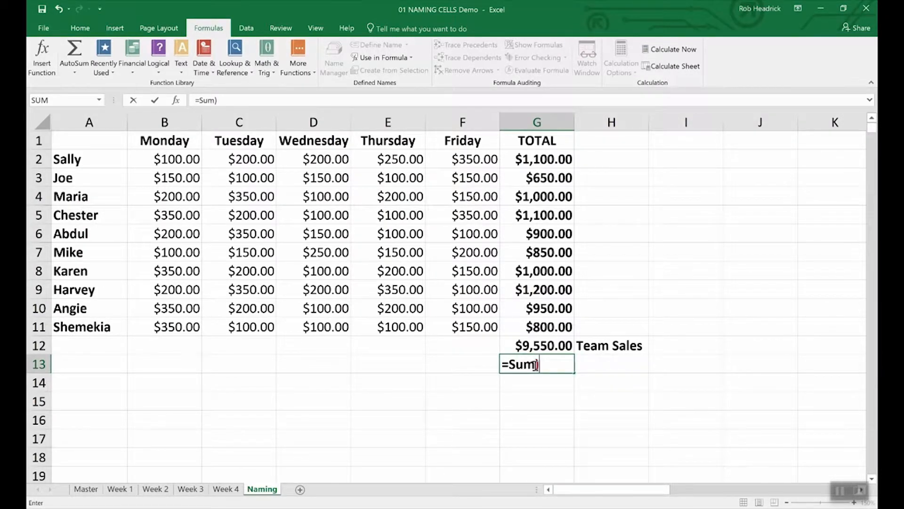
key("BackSpace")
type("(R")
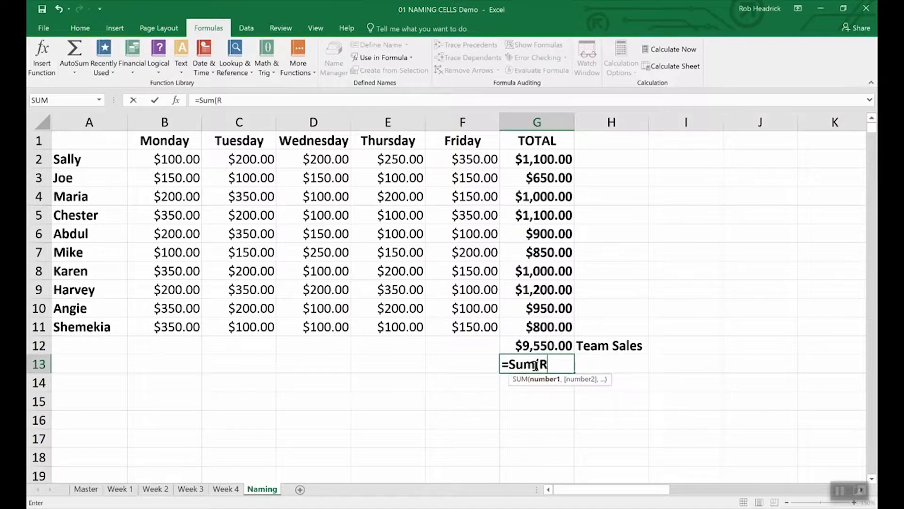
type("ep")
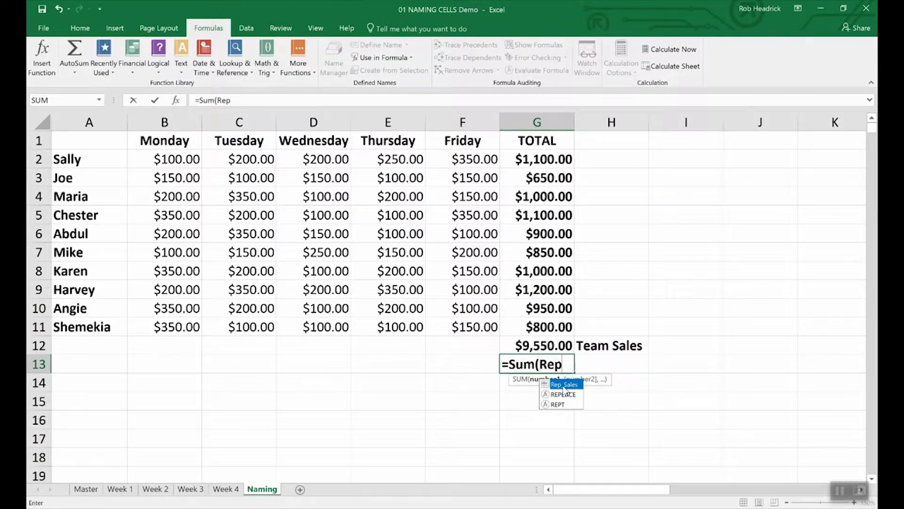
double_click(564, 385)
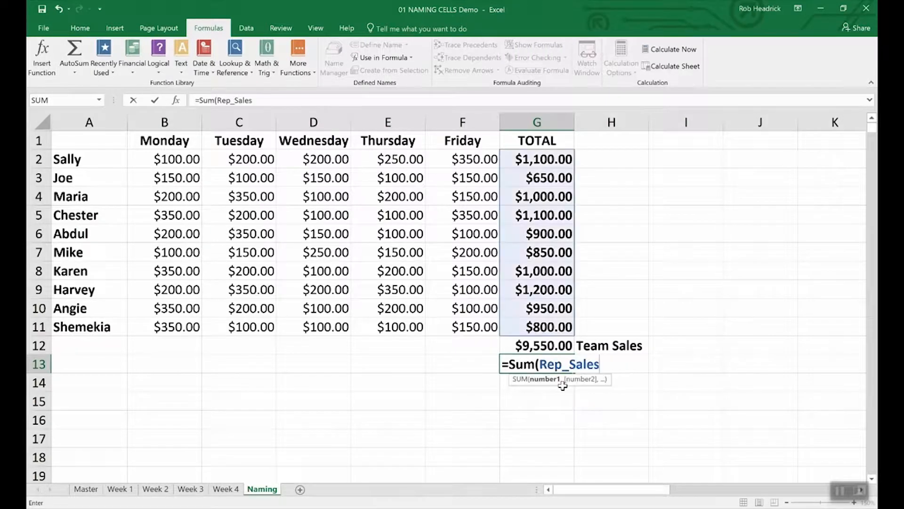
key("Return")
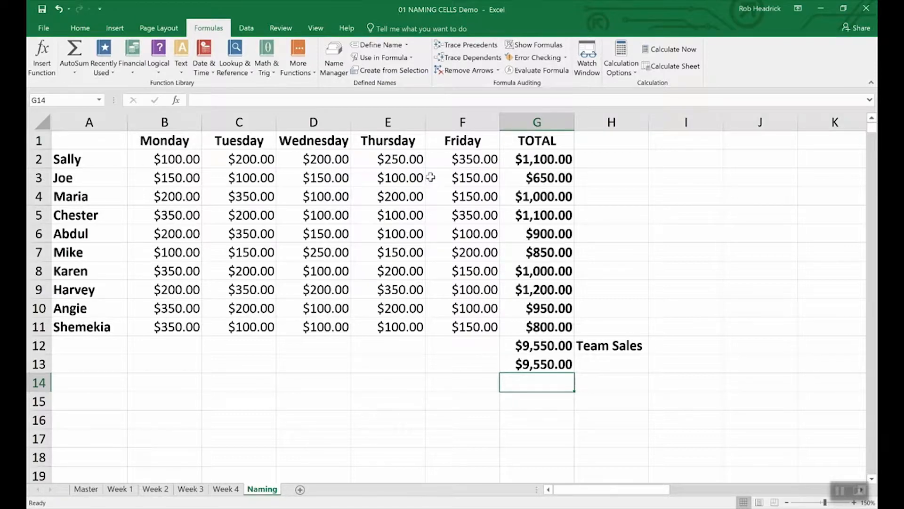
- Open the Name Manager to review the Rep_Sales and Team_Sales names
left_click(334, 55)
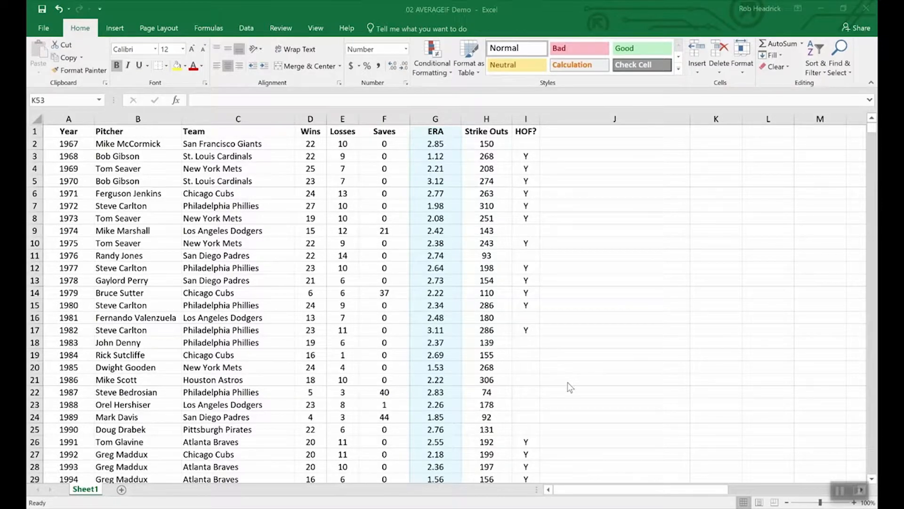
- In the AVERAGEIF workbook, enter =AVERAGEIF(wins,">19",era) to average ERA of 20+ game winners
left_click(582, 406)
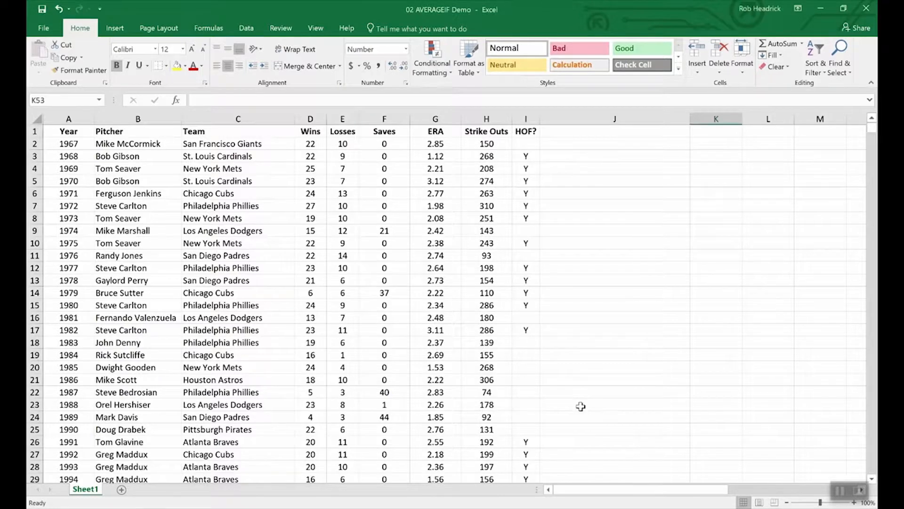
scroll(583, 407, "down", 15)
scroll(583, 407, "down", 9)
scroll(583, 407, "up", 12)
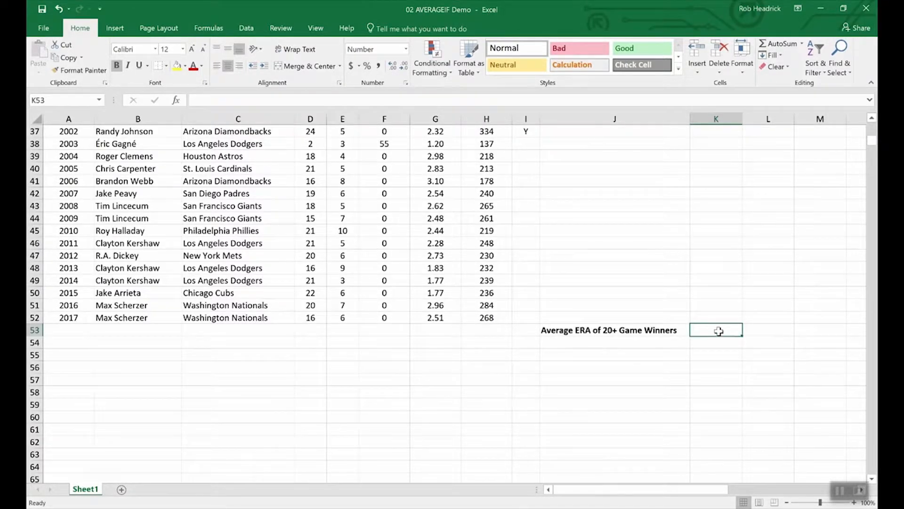
type("=av")
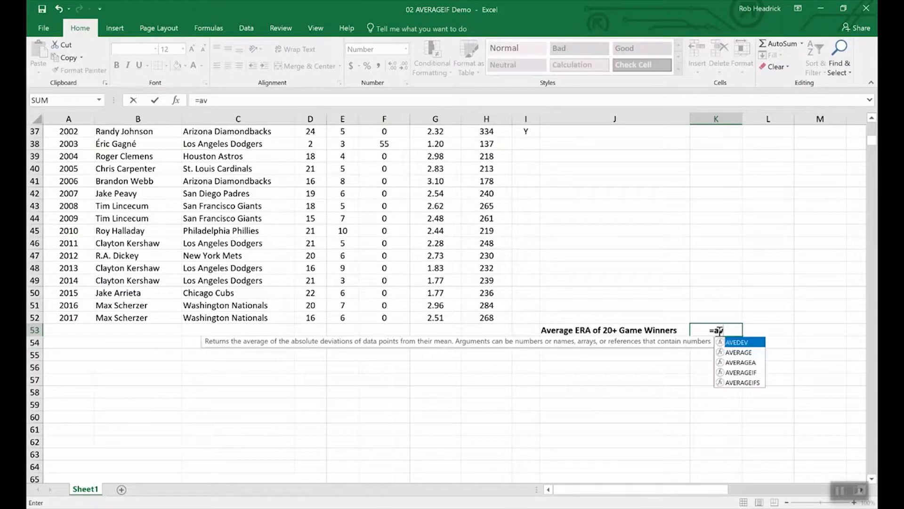
type("erageif")
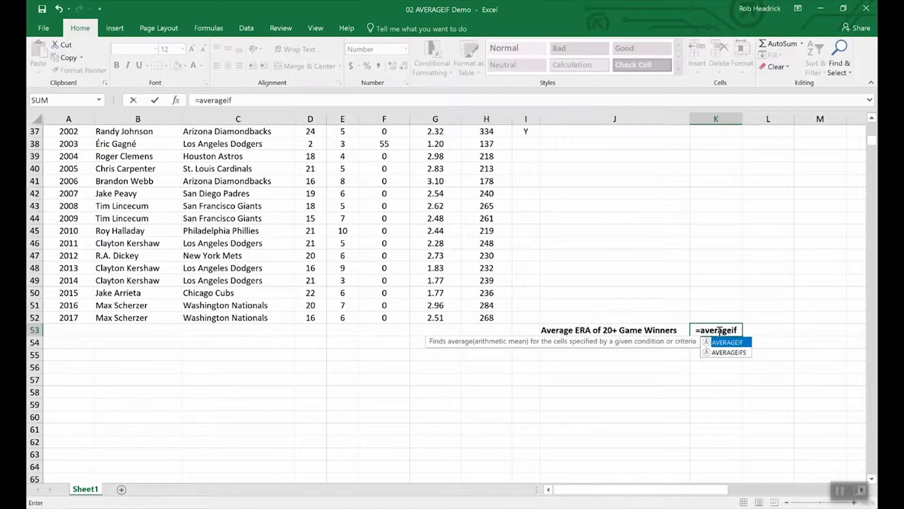
type("(")
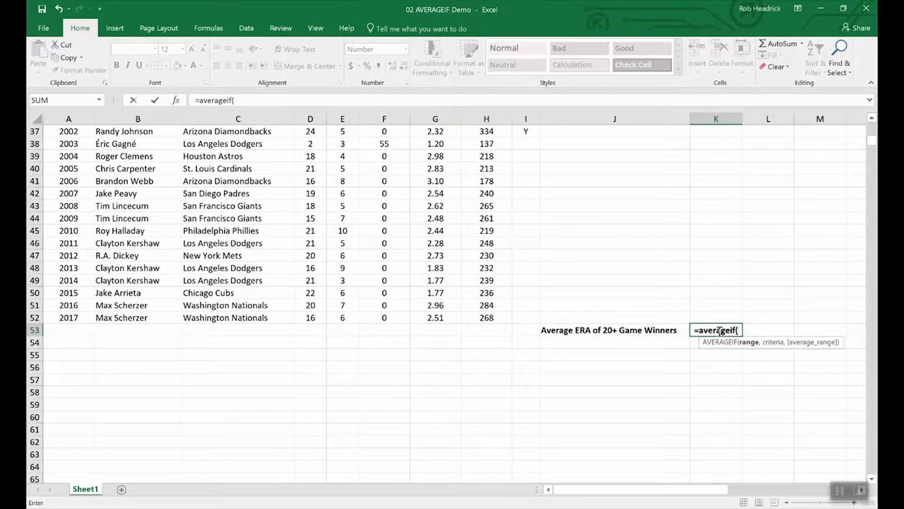
type("wins,")
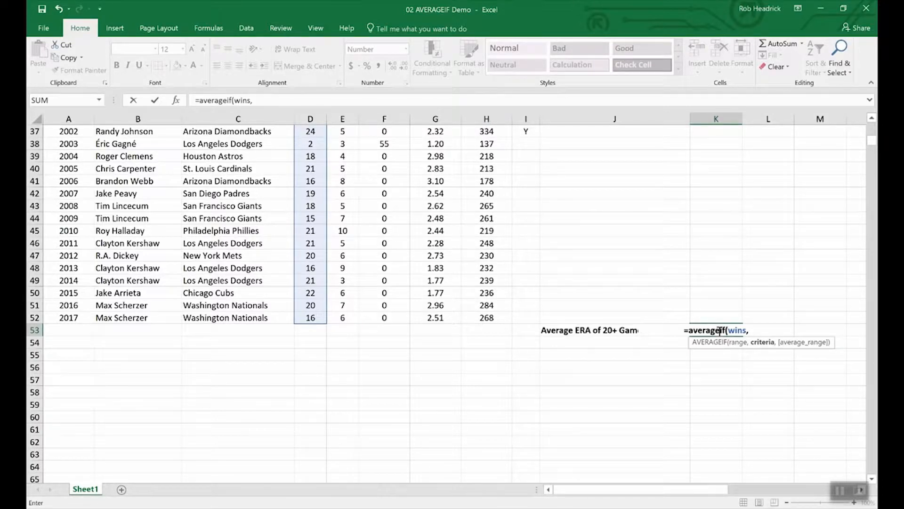
type("\">")
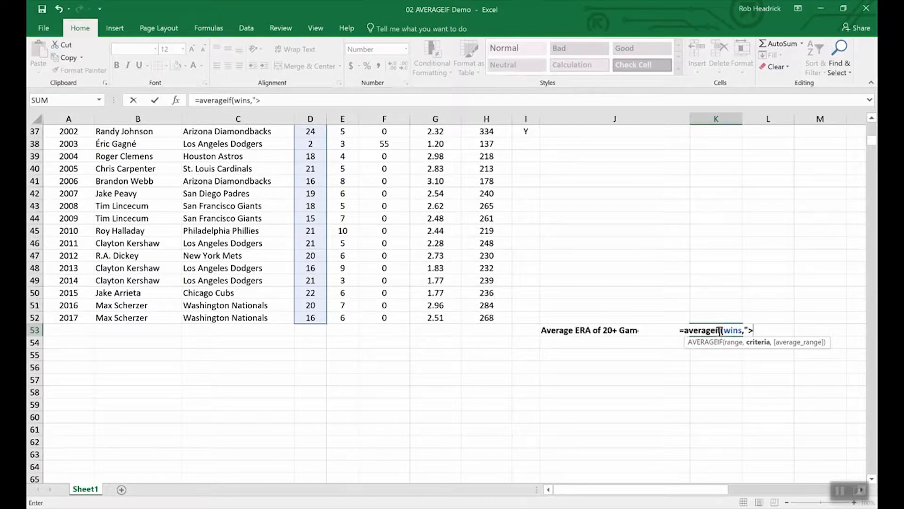
type("19\",")
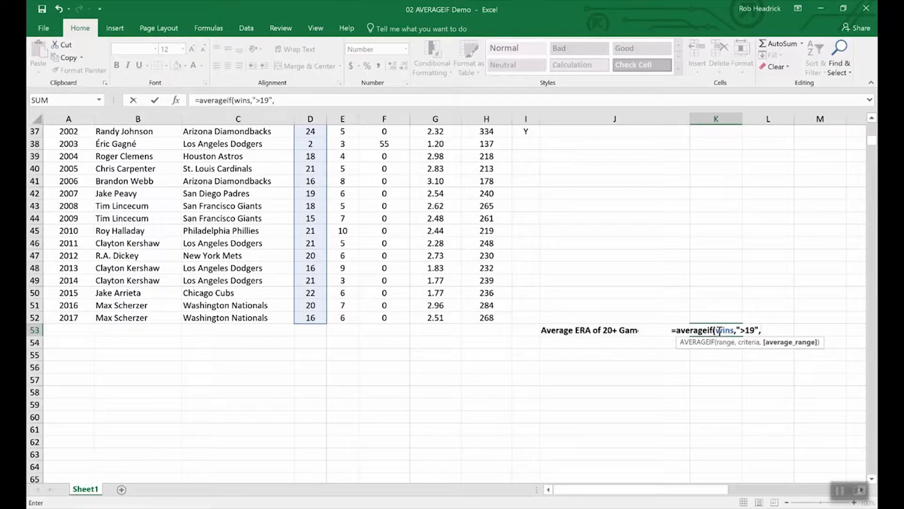
type("era")
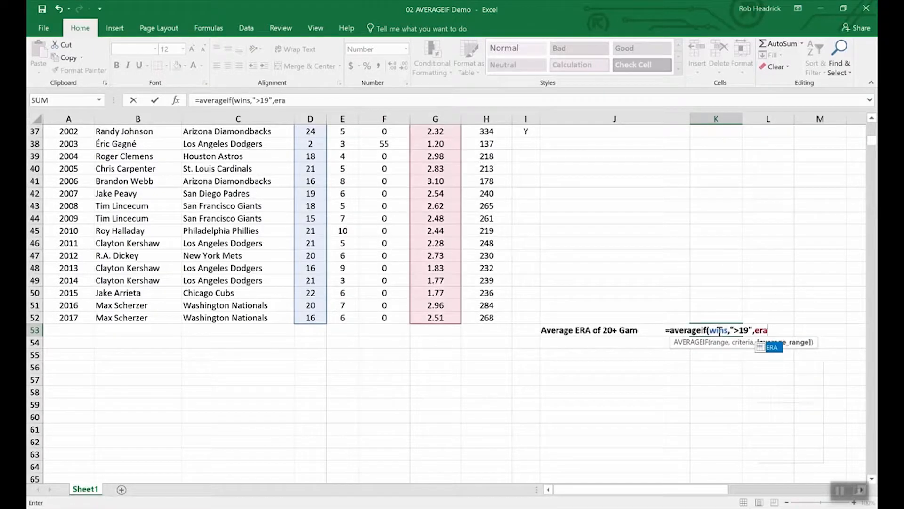
key("Return")
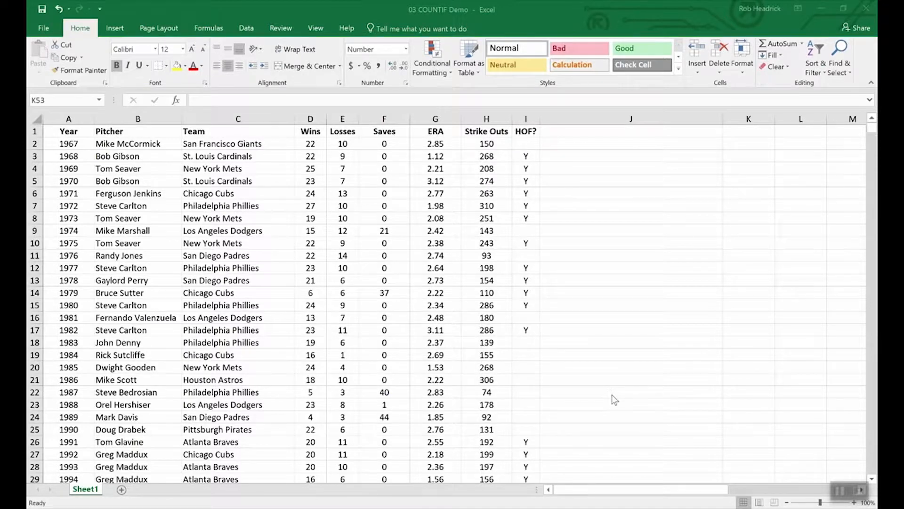
- In K53, count Phillies Cy Young winners with =COUNTIF(team,"Philadelphia Phillies"), returning 7.00
scroll(631, 377, "down", 16)
scroll(642, 369, "up", 4)
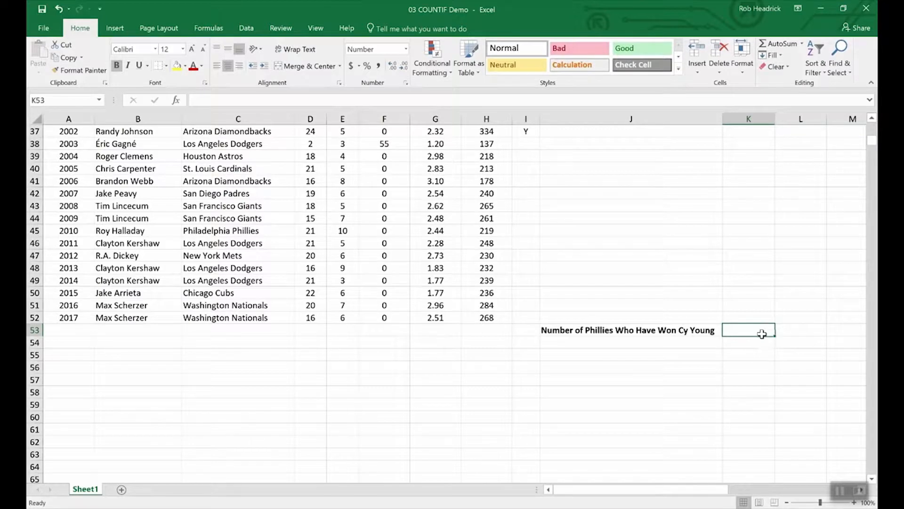
type("=")
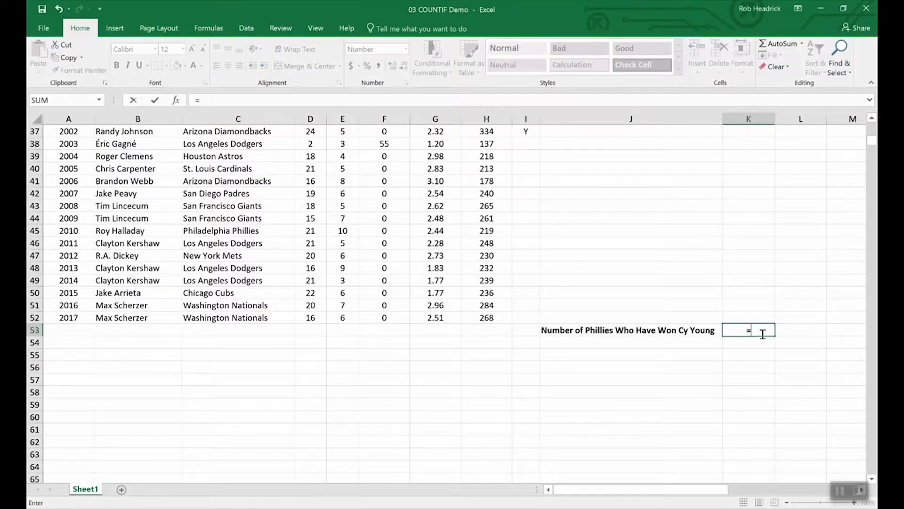
type("C")
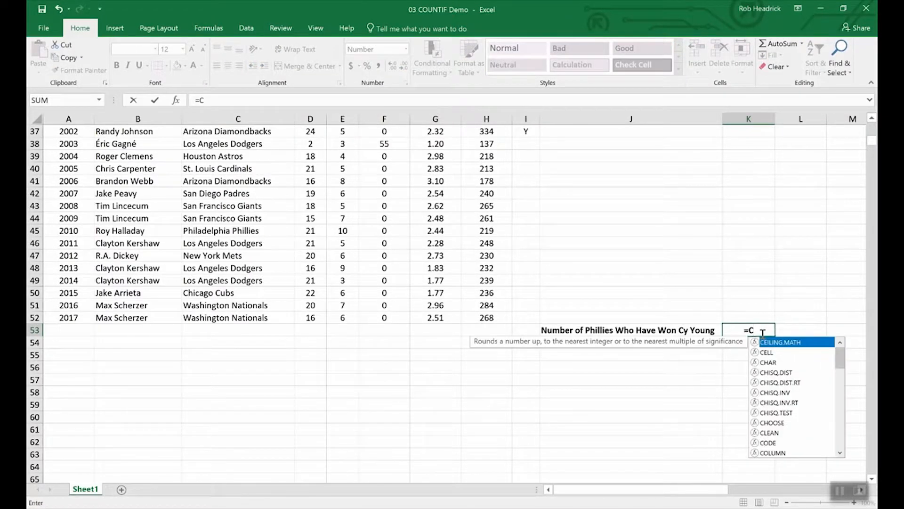
type("OUNTIF")
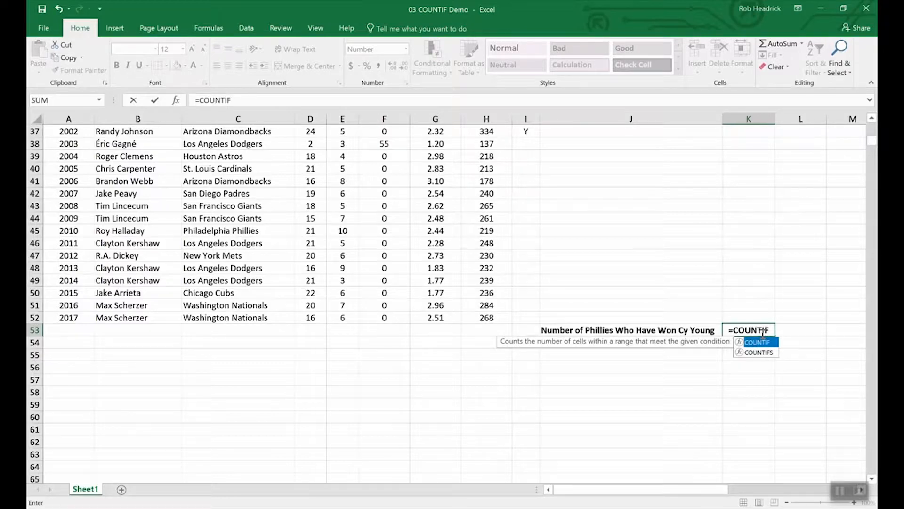
type("(")
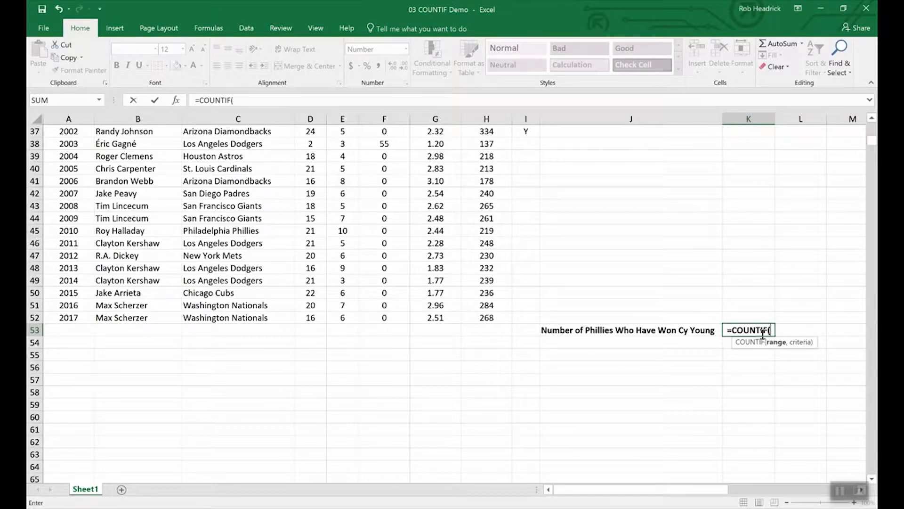
type("team")
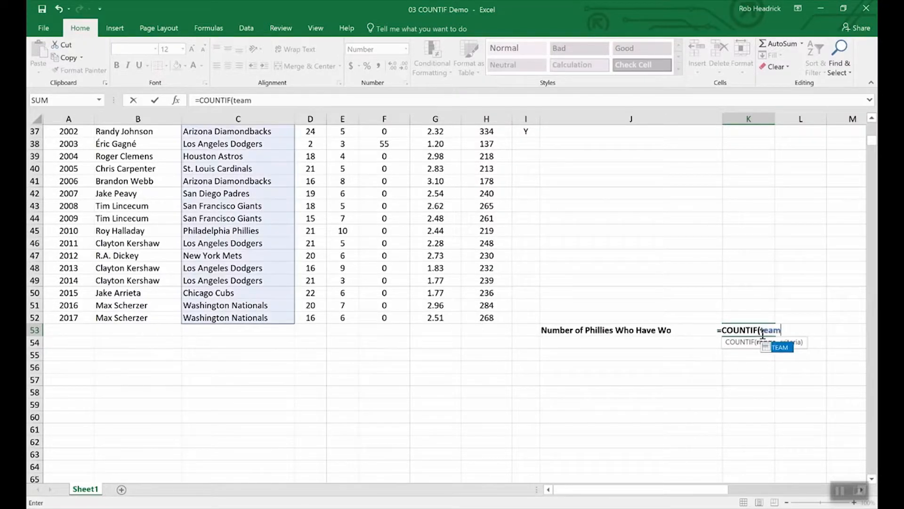
type(",")
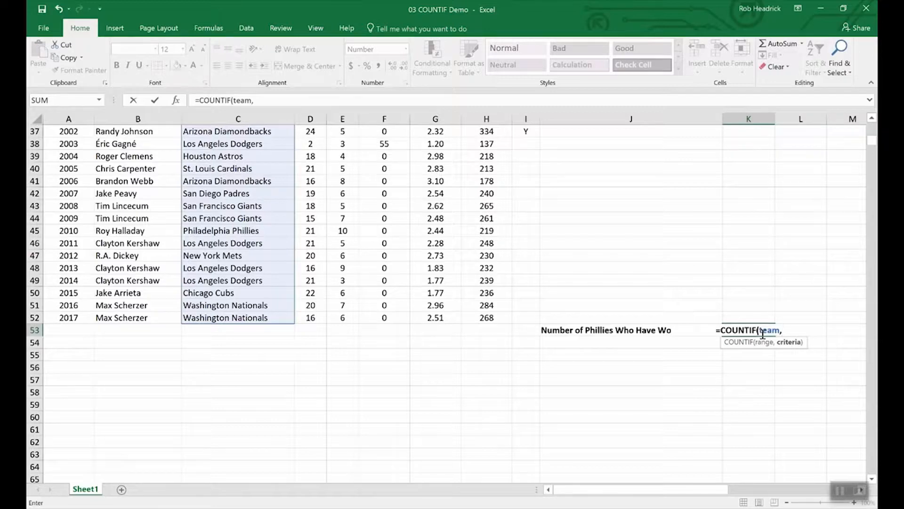
type("\"")
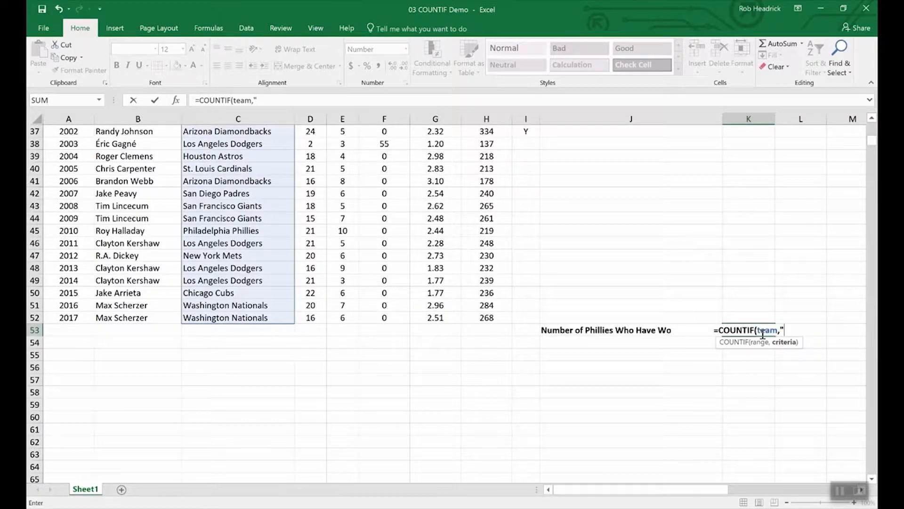
type("Phill")
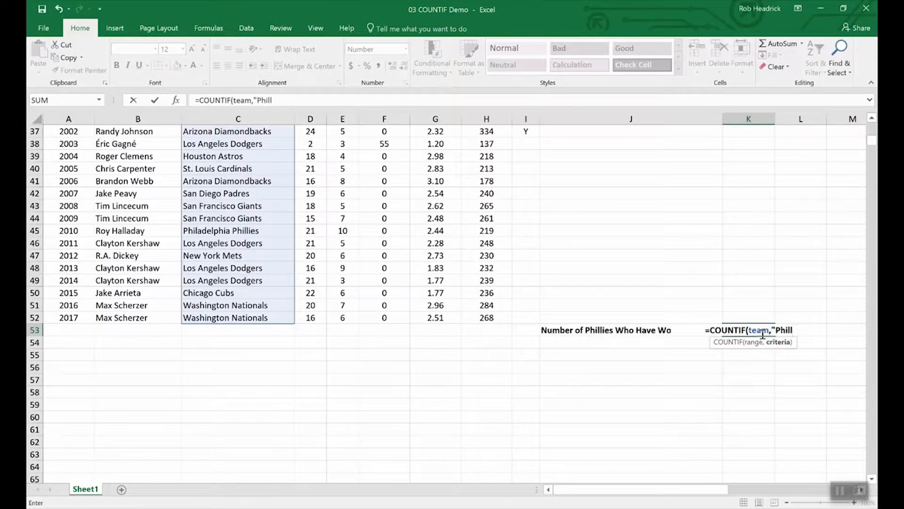
type("adelph")
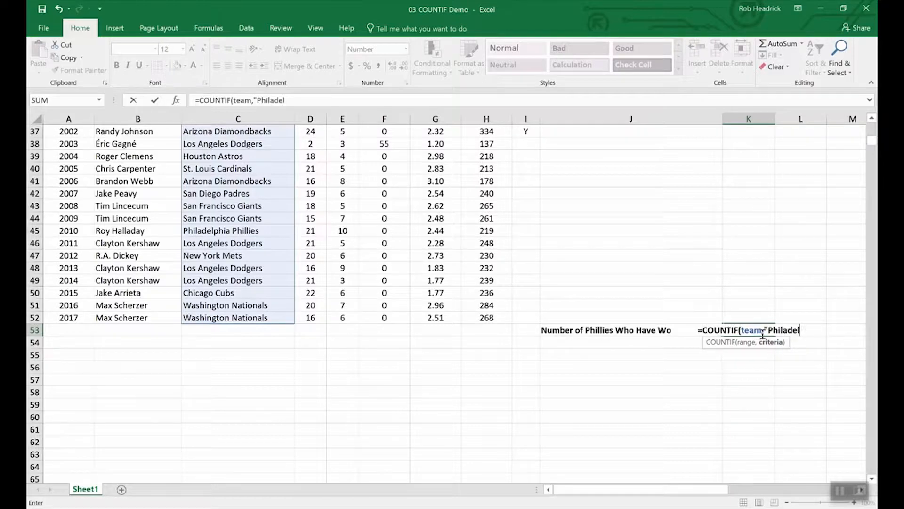
type("ia P")
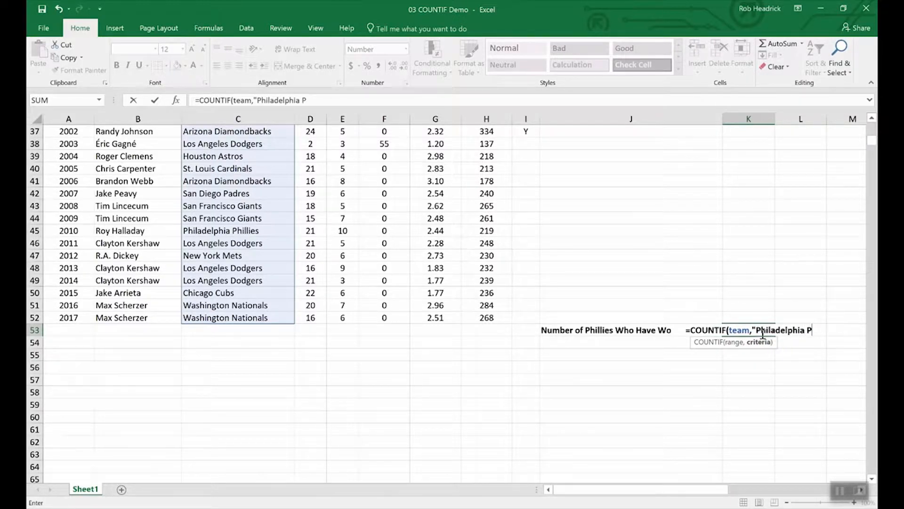
type("hill")
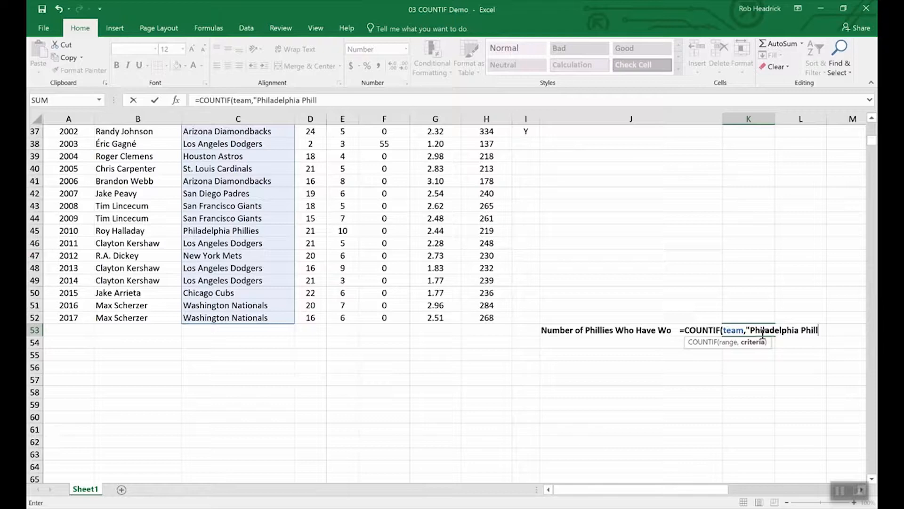
type("ies")
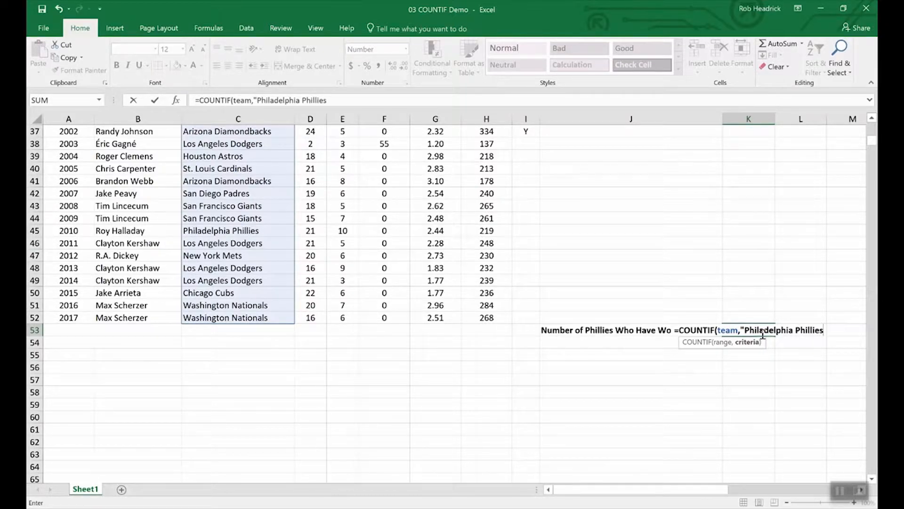
type("\"")
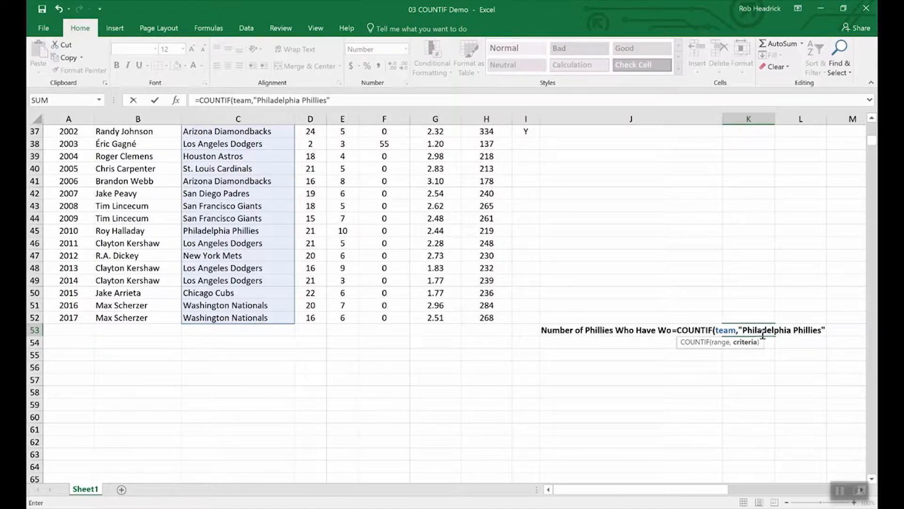
key("Return")
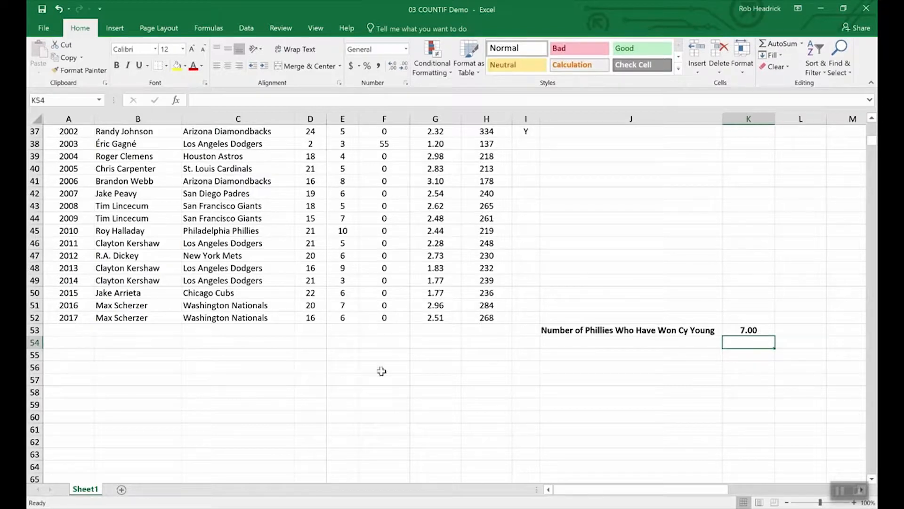
- Scroll up and down through the Cy Young pitcher list to review it
scroll(251, 395, "up", 8)
scroll(251, 395, "up", 4)
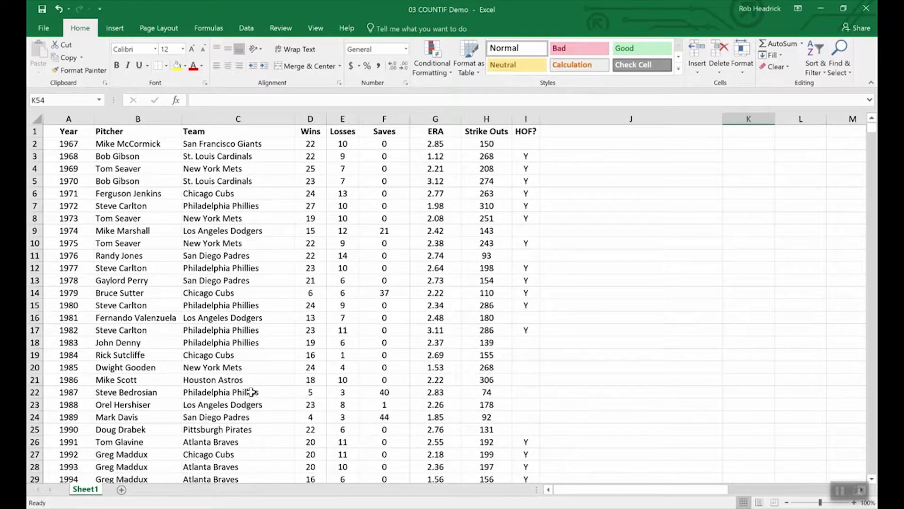
scroll(236, 263, "down", 4)
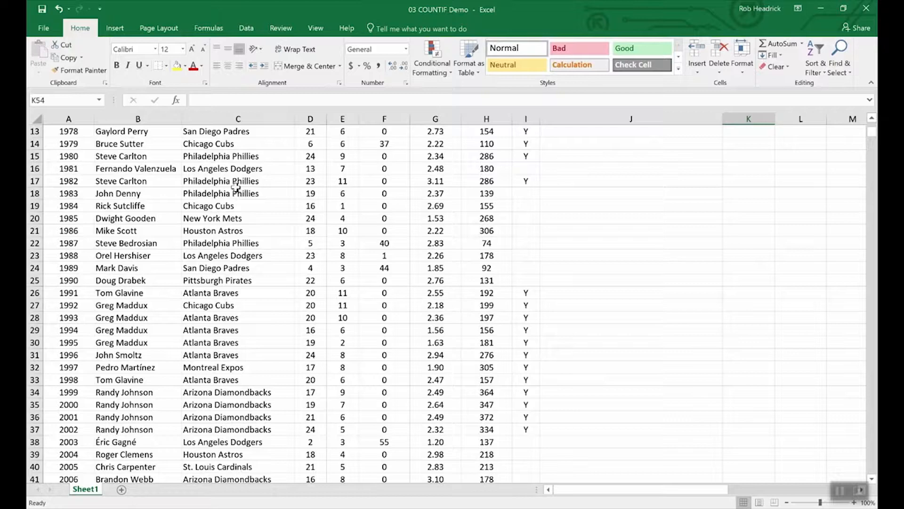
scroll(257, 312, "down", 4)
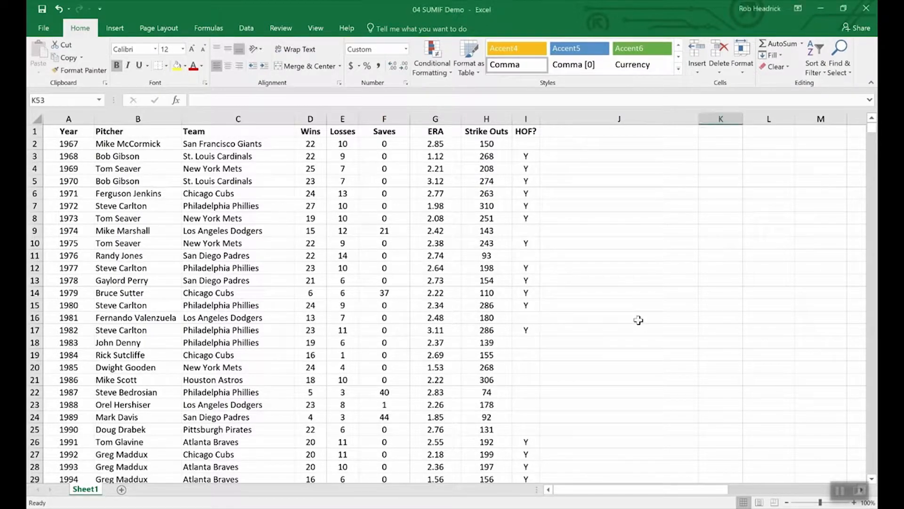
- In K53, enter =SUMIF(hof,"Y",Strike_Outs) to total Hall of Fame strike outs, 5,931
scroll(638, 321, "down", 16)
scroll(638, 320, "up", 8)
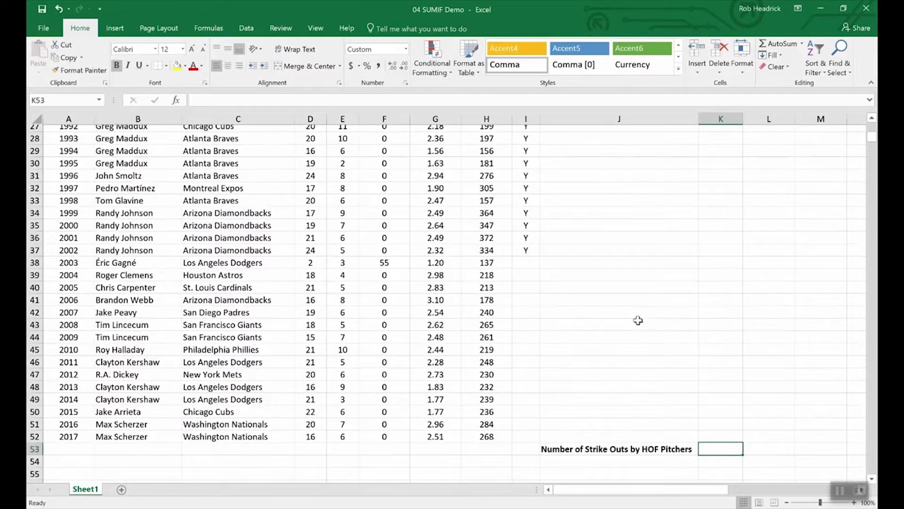
scroll(706, 433, "down", 4)
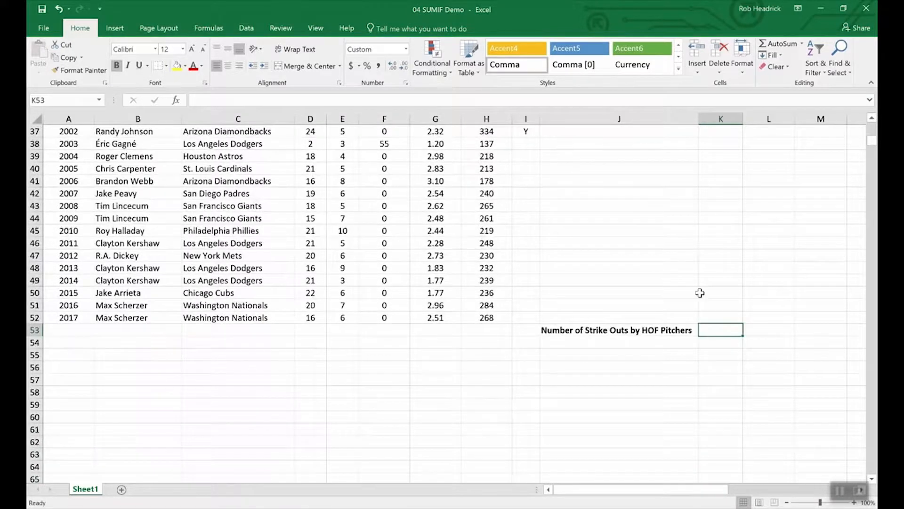
type("=")
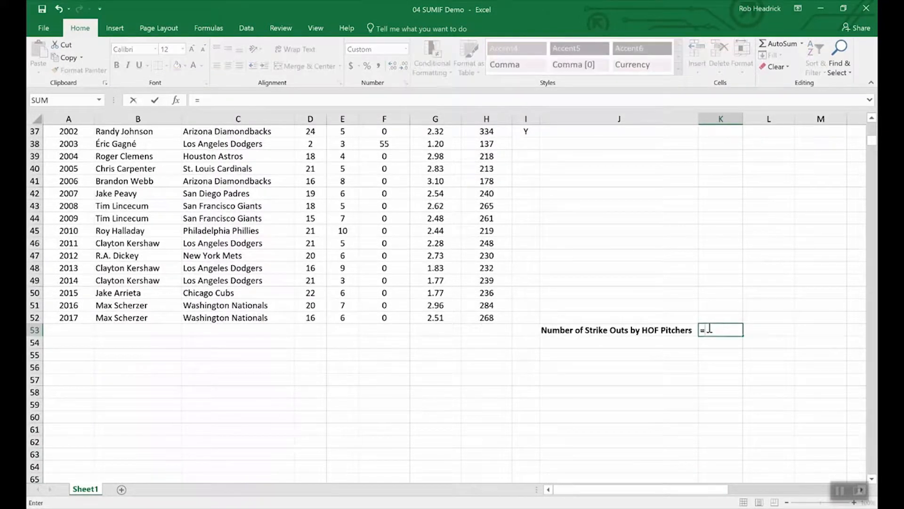
type("sumin")
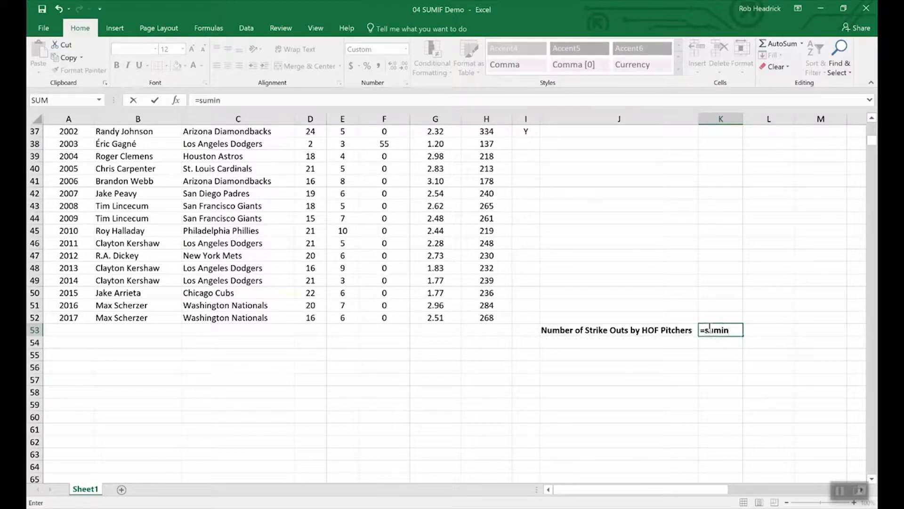
key("BackSpace")
type("f")
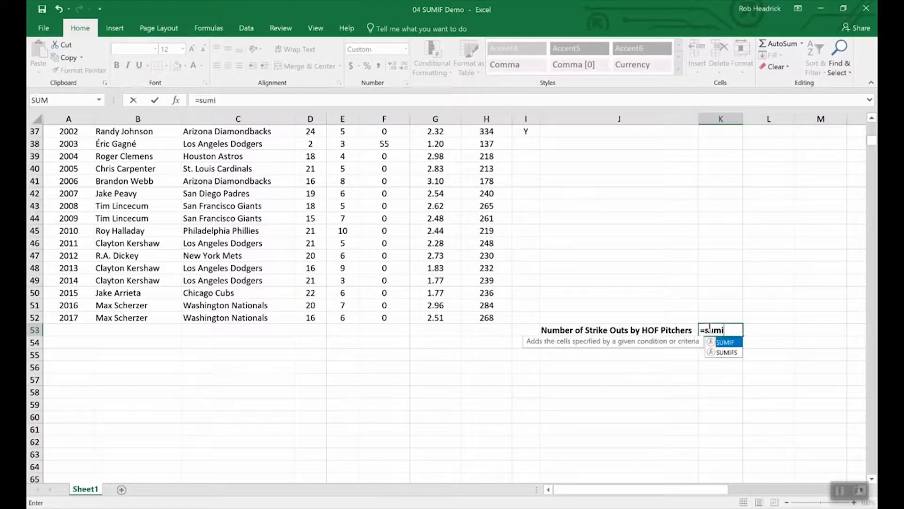
type("(")
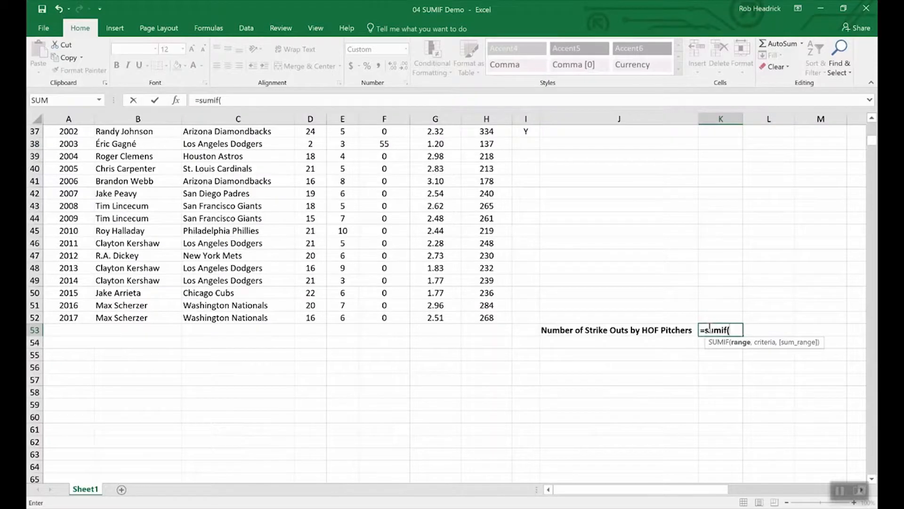
type("hof,")
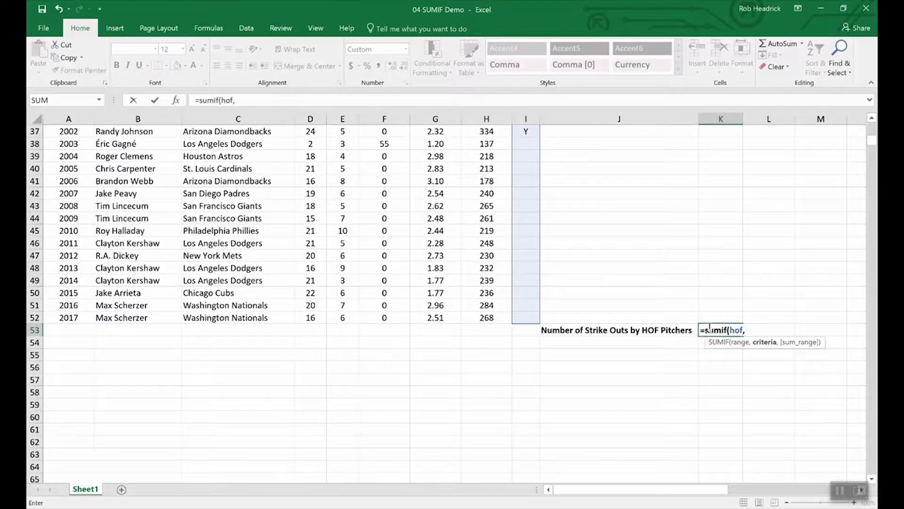
type("\"Y\",")
type("s")
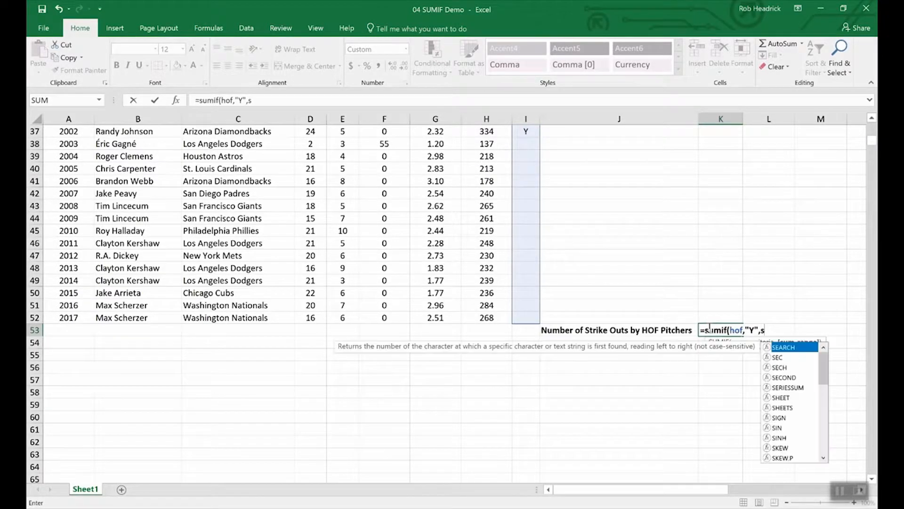
type("tr")
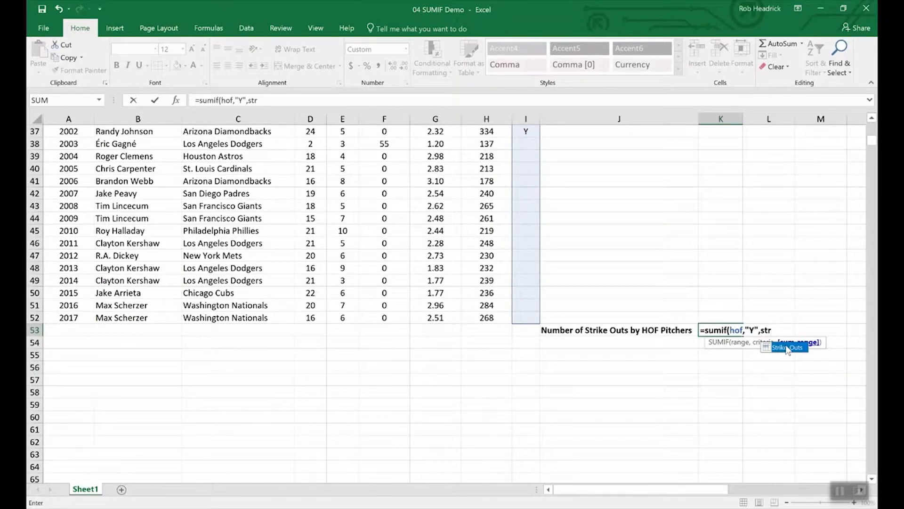
double_click(787, 348)
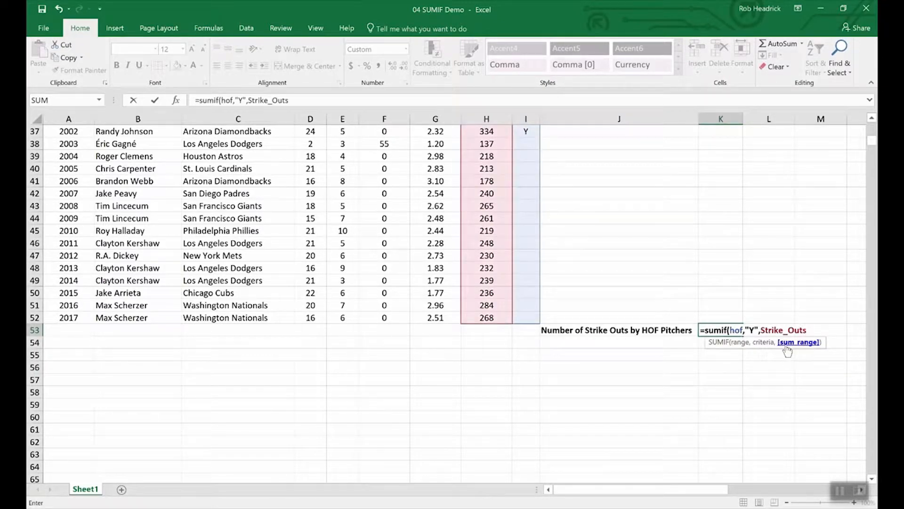
type(")")
key("Return")
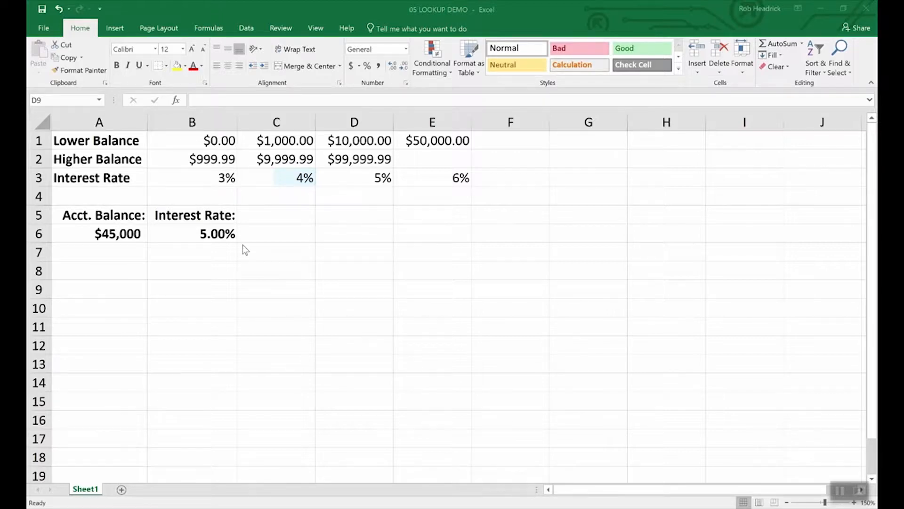
- Inspect the account balance and interest-rate lookup cells, then open H2's sales rep list
left_click(117, 231)
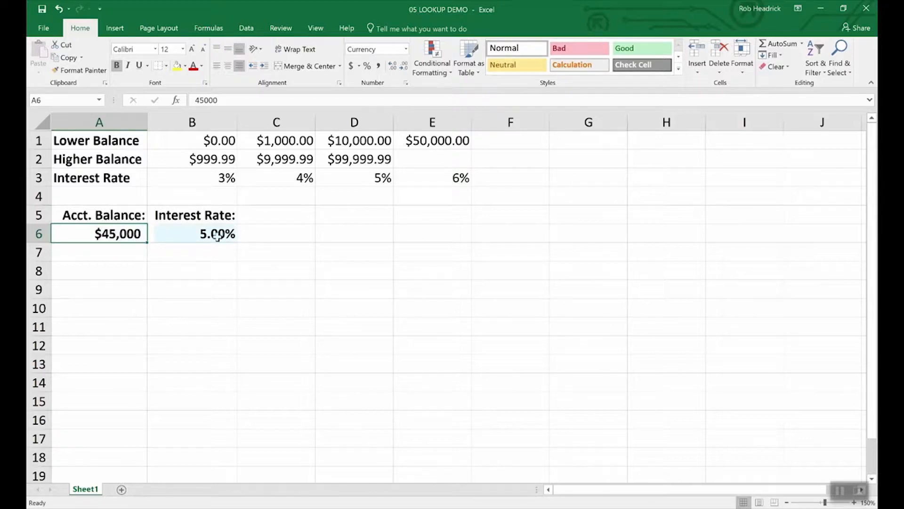
left_click(216, 233)
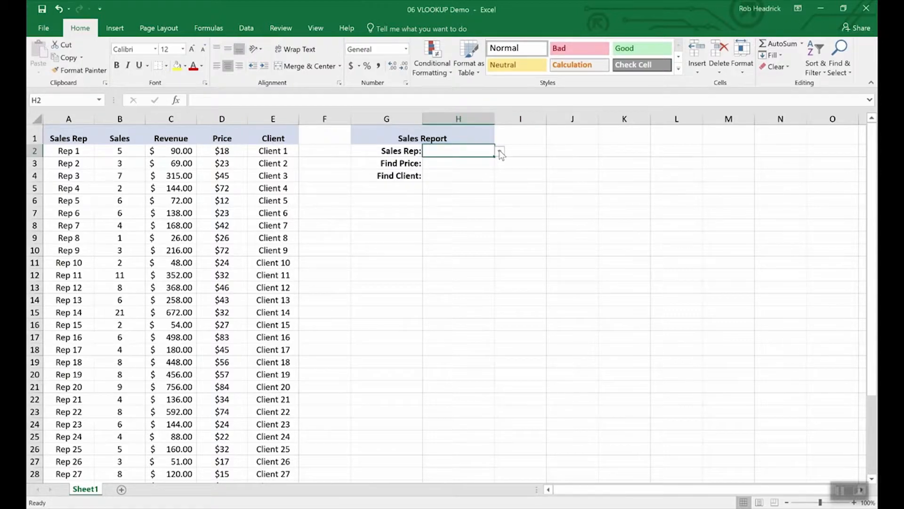
left_click(500, 151)
- Choose Rep 16 from the Sales Rep drop-down in H2
mouse_move(498, 169)
left_mouse_down()
mouse_move(496, 233)
mouse_move(491, 172)
left_mouse_up()
left_click(439, 167)
left_click(452, 164)
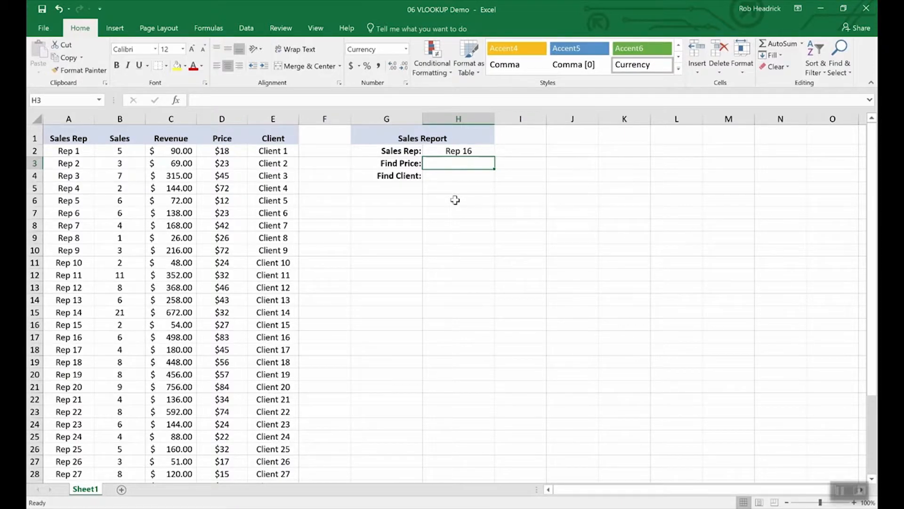
- In H3, enter =VLOOKUP(H2,A2:E36,4,FALSE) to find the price, returning $83.00
type("=vl")
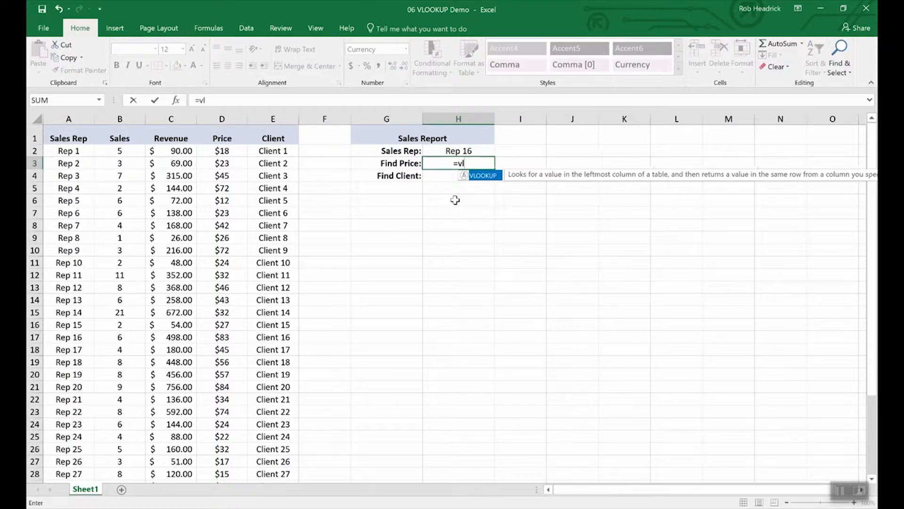
type("ookup(")
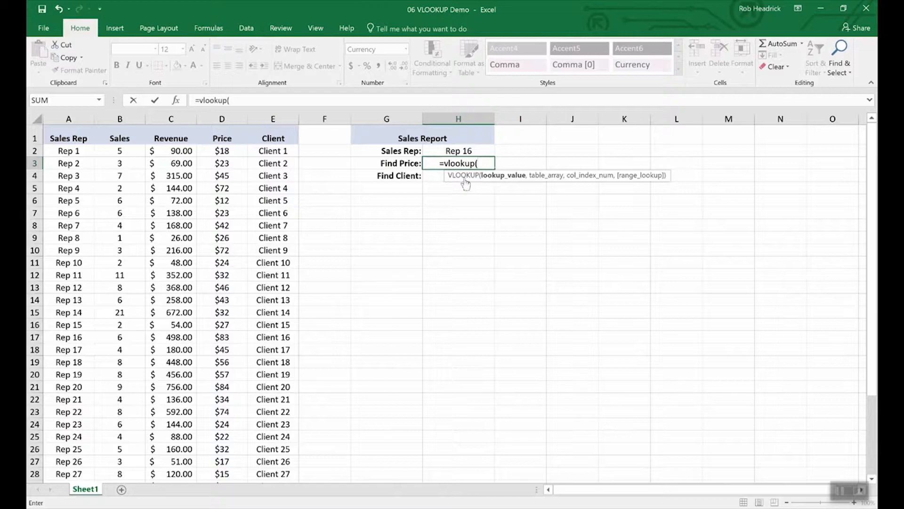
left_click(458, 152)
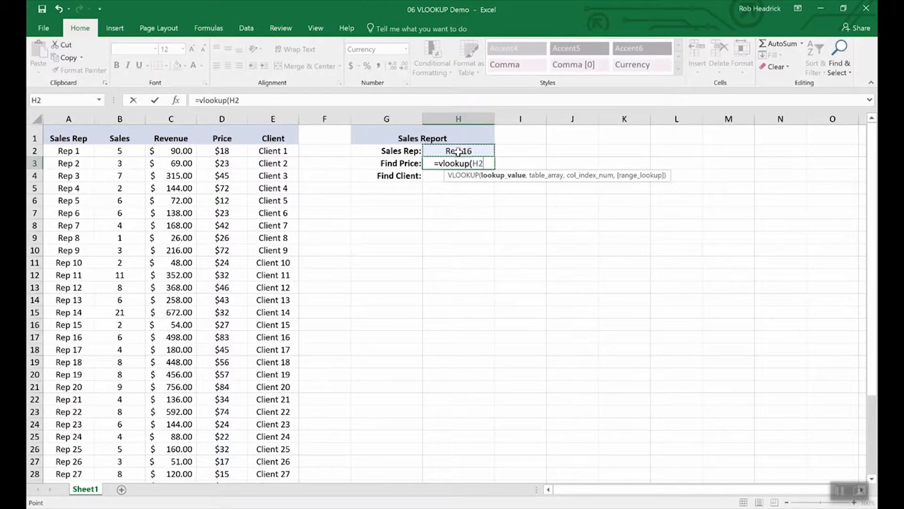
type(",")
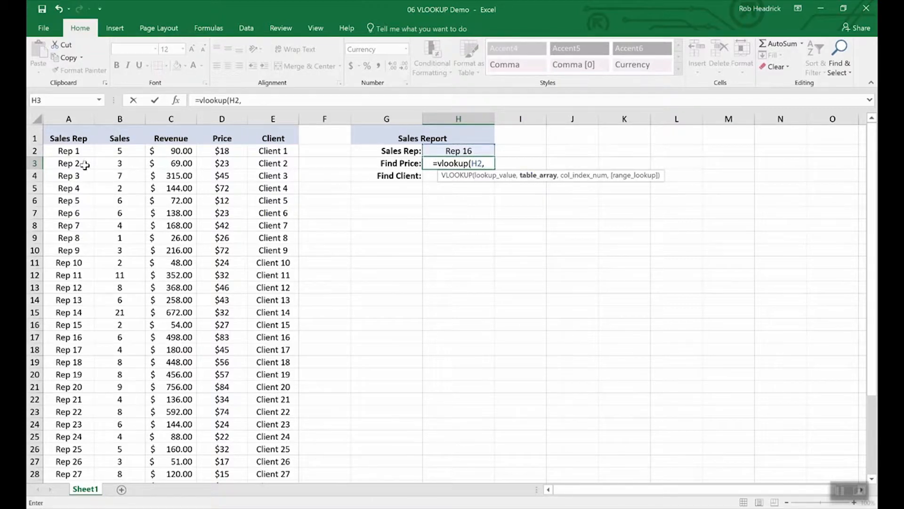
left_click_drag(66, 151, 250, 440)
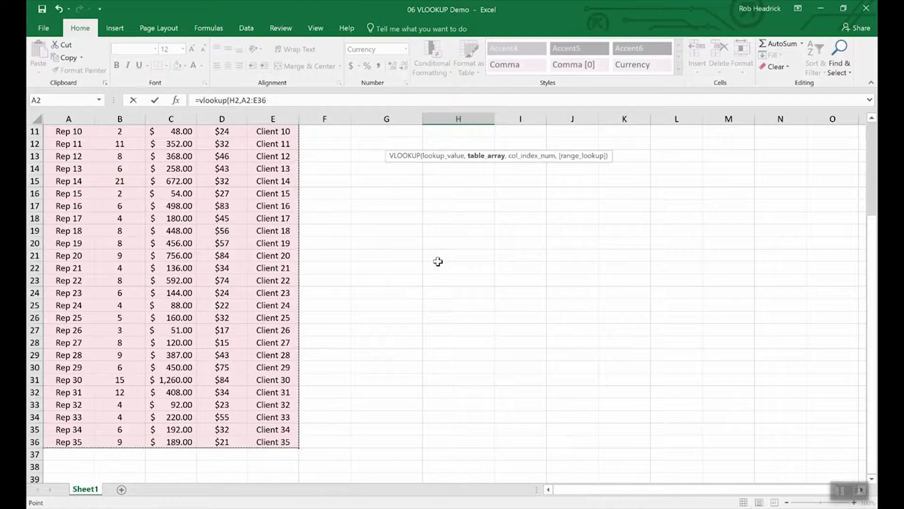
scroll(442, 254, "up", 4)
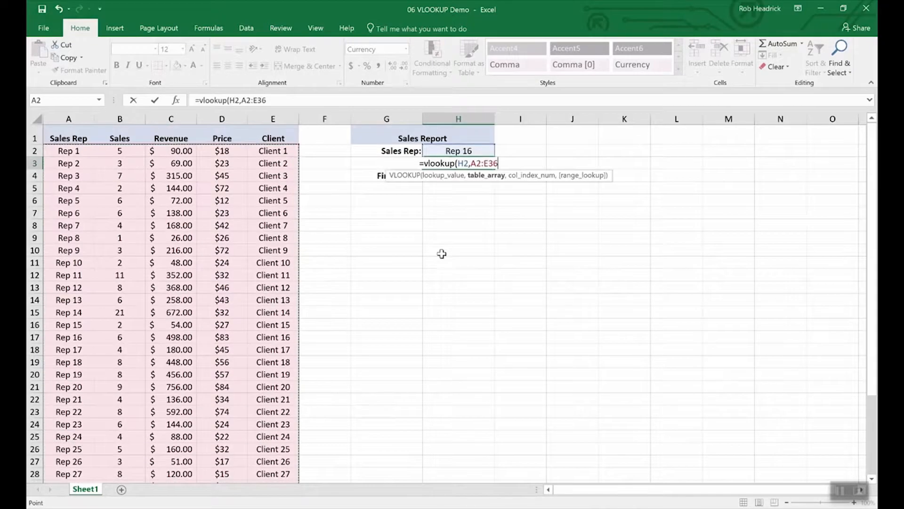
type(",")
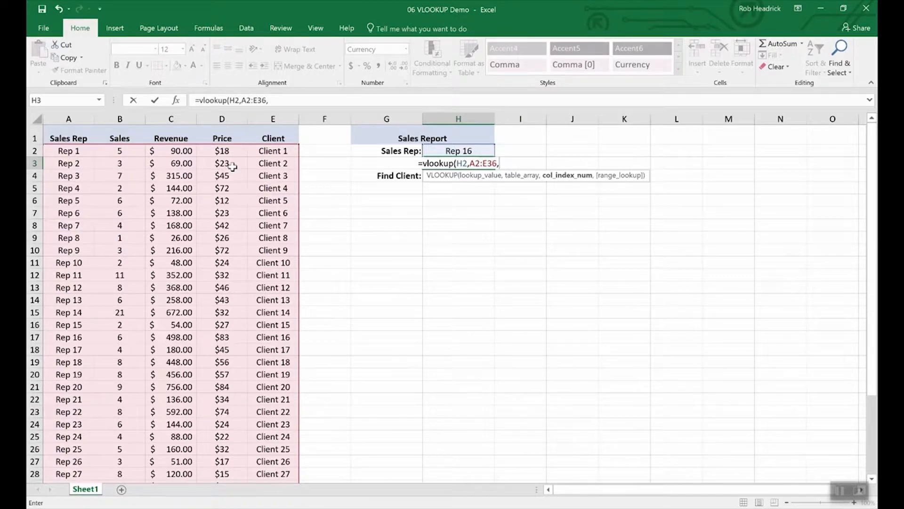
type("4")
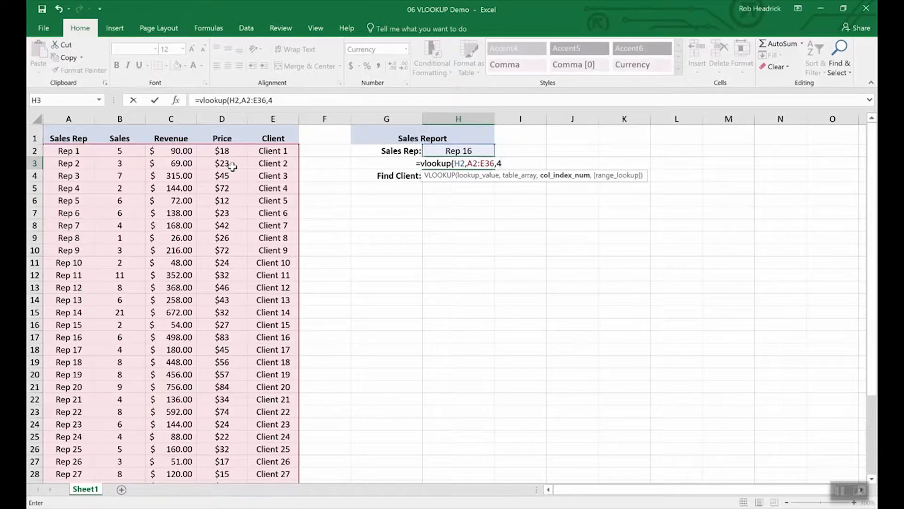
type(",")
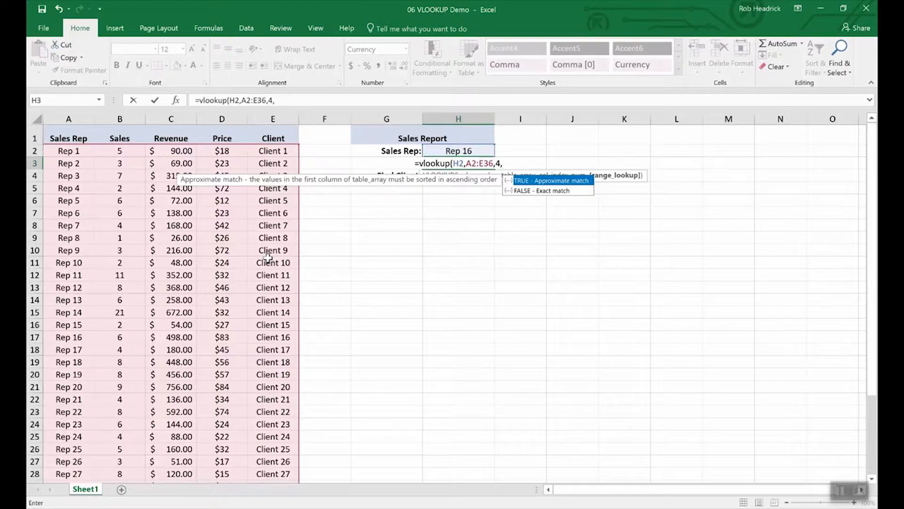
type("fa")
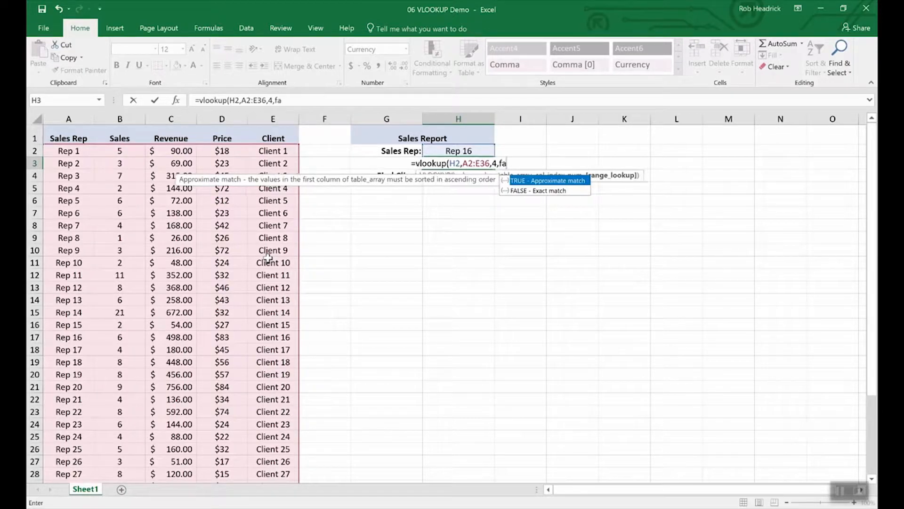
type("lse)")
key("Return")
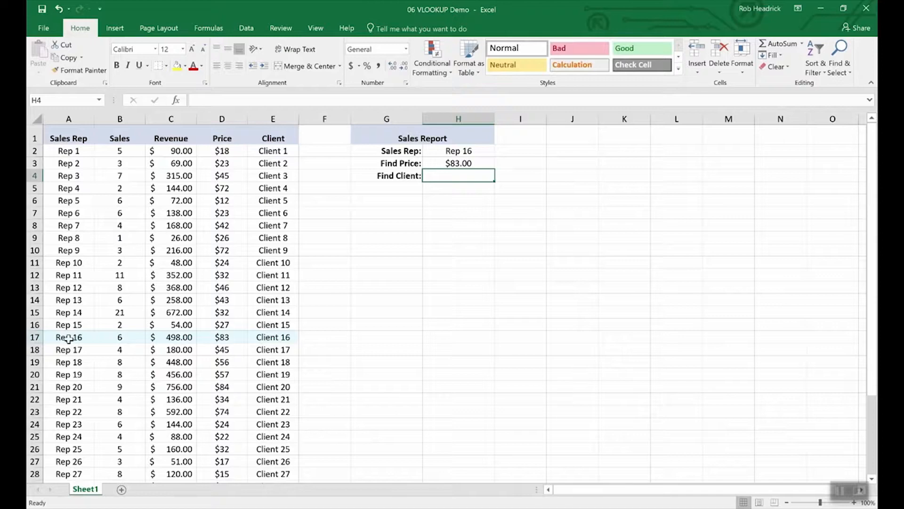
- Copy the Find Price lookup formula from H3 into the Find Client cell H4
left_click(34, 337)
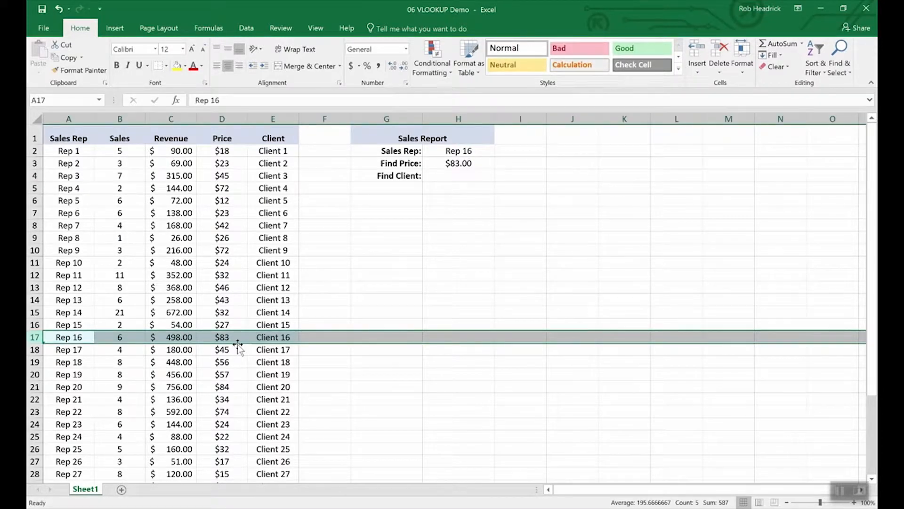
left_click(455, 176)
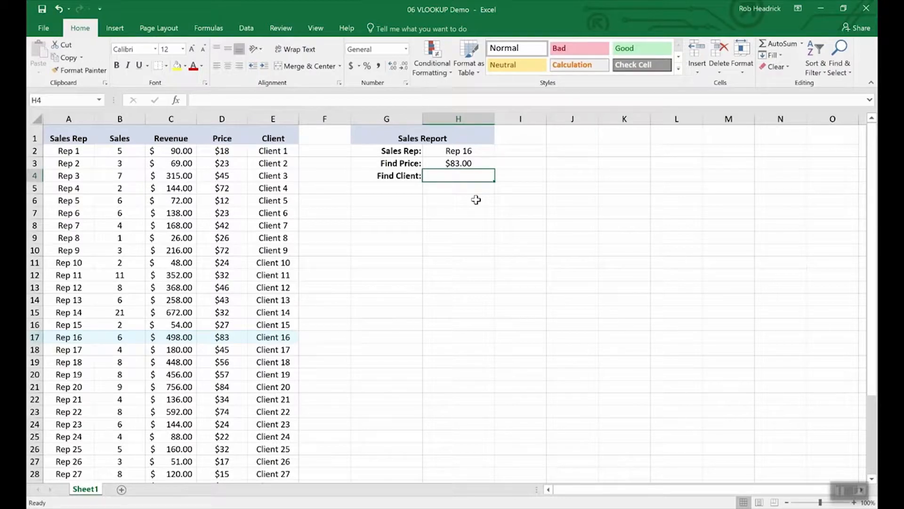
key("Up")
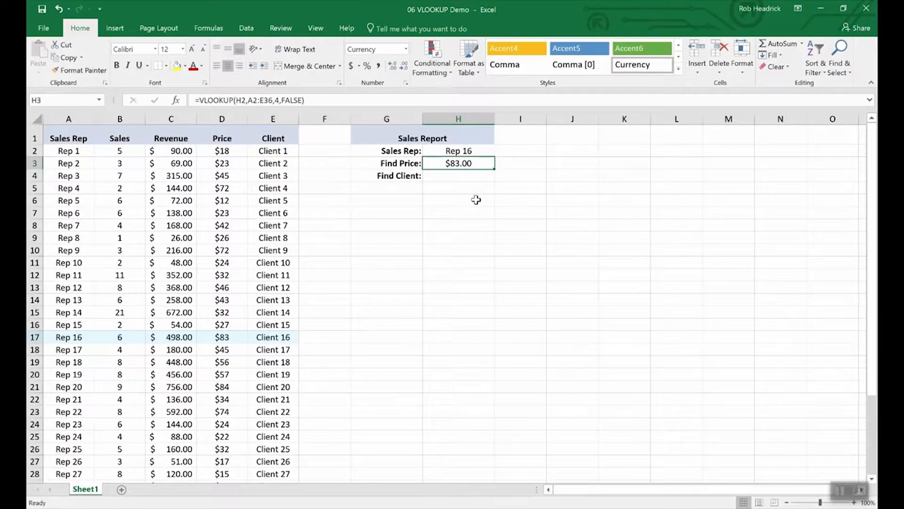
key("Down")
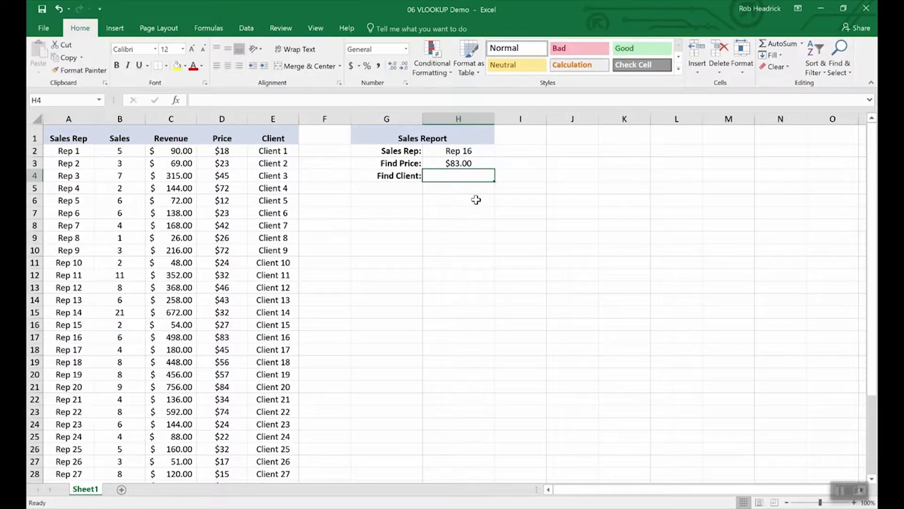
key("Up")
key("ctrl+c")
key("Down")
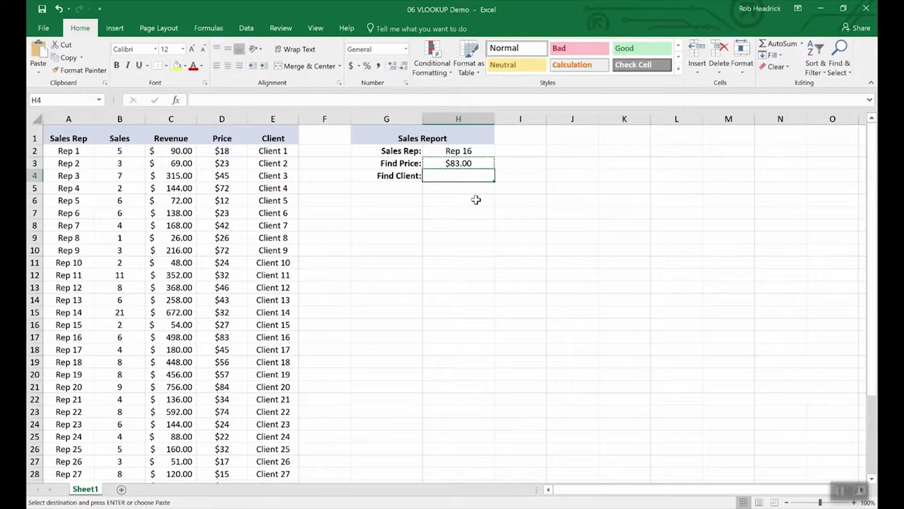
key("ctrl+v")
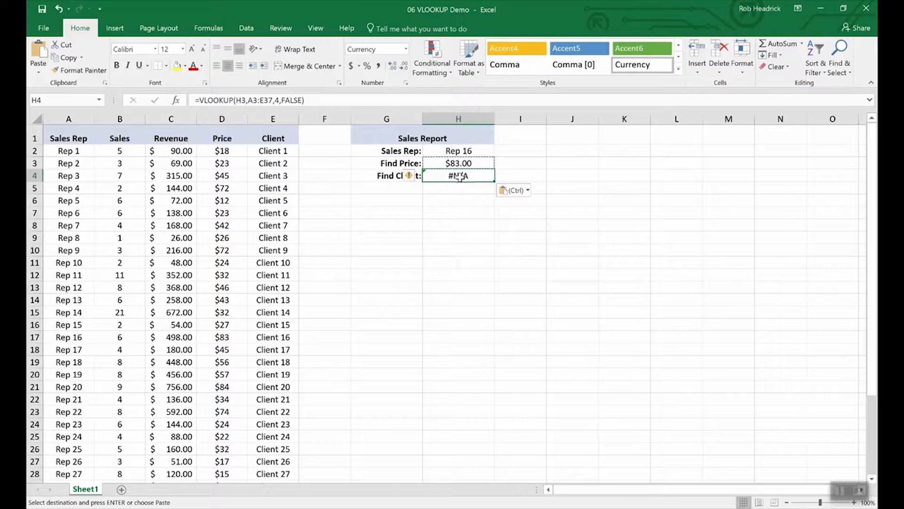
- Edit H4's VLOOKUP to use H2 and the Client column, returning Client 16
left_click(260, 101)
key("BackSpace")
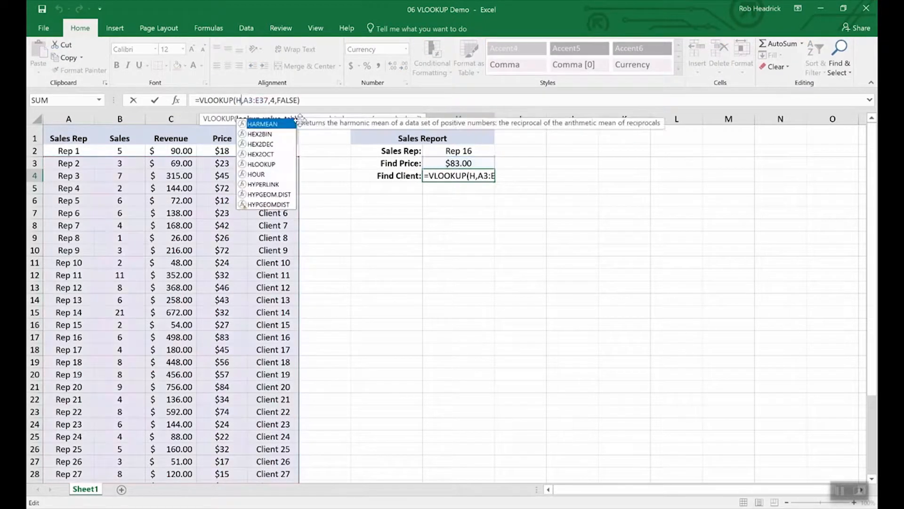
type("2")
left_click(301, 123)
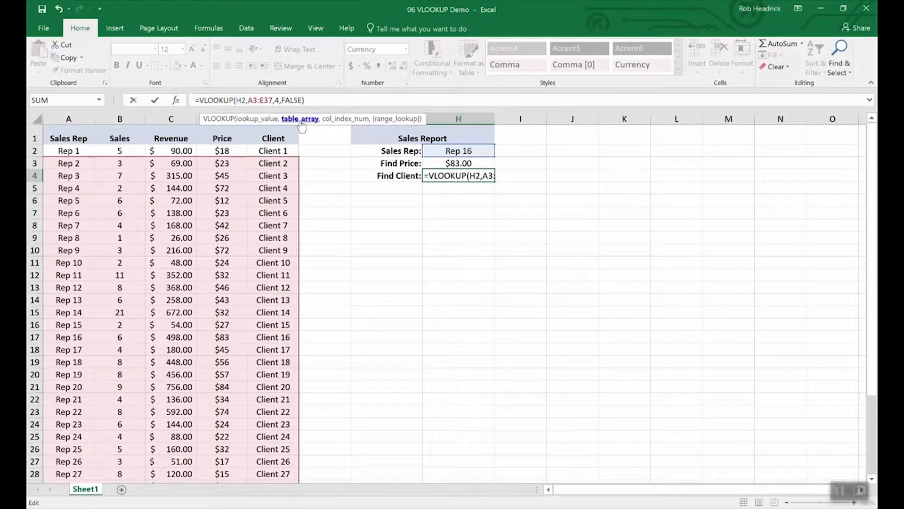
key("Right")
key("Right")
key("Right")
key("Right")
key("Right")
key("Right")
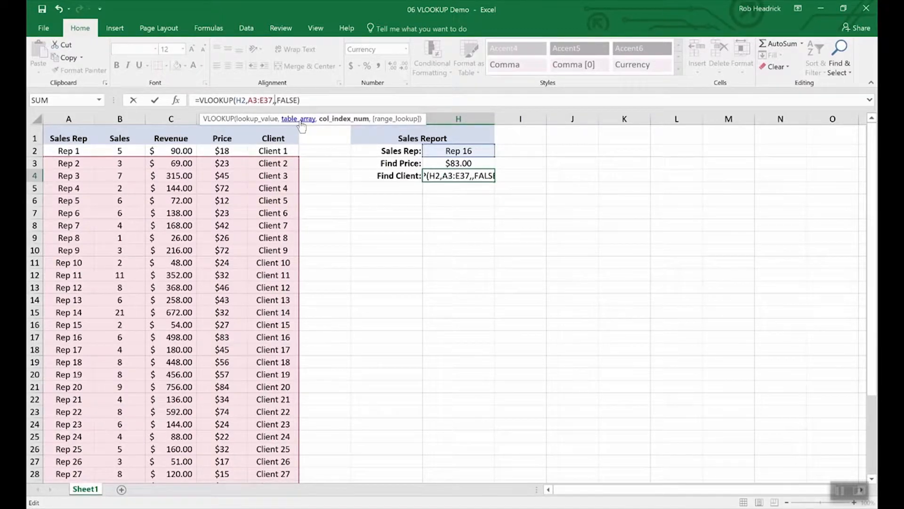
key("Return")
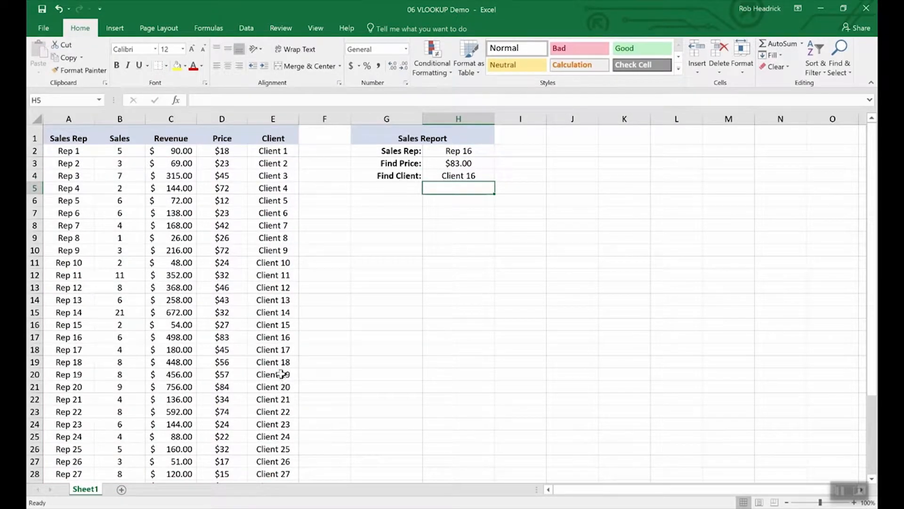
- Switch the Sales Rep in H2 to Rep 19, then Rep 25, to test both lookups
left_click(35, 337)
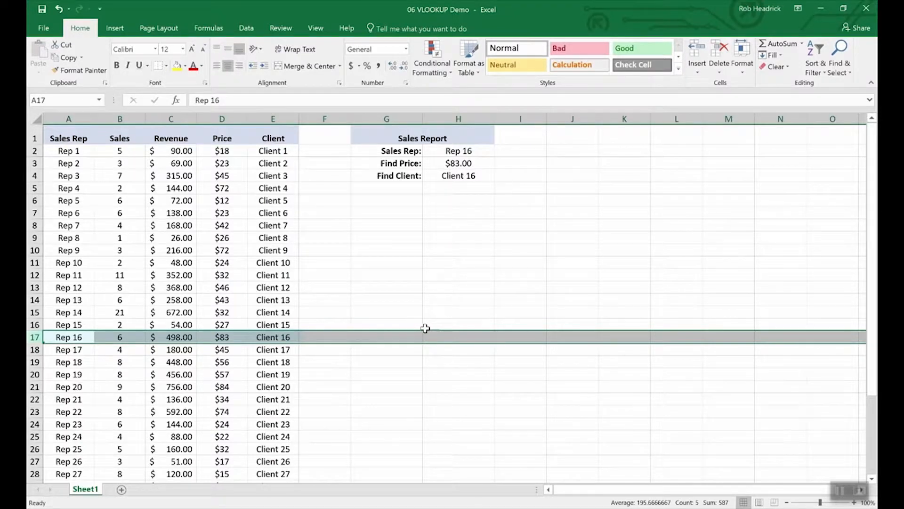
left_click(464, 151)
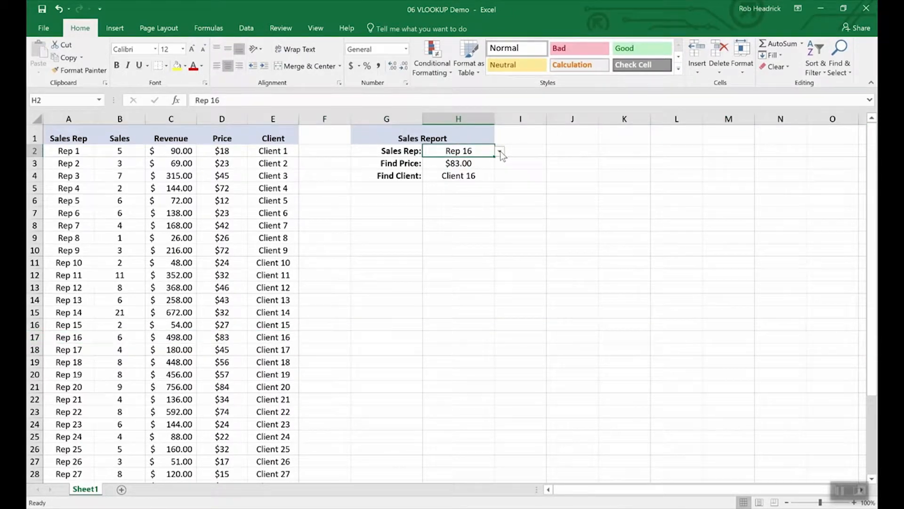
left_click(499, 151)
left_click(473, 183)
left_click(500, 151)
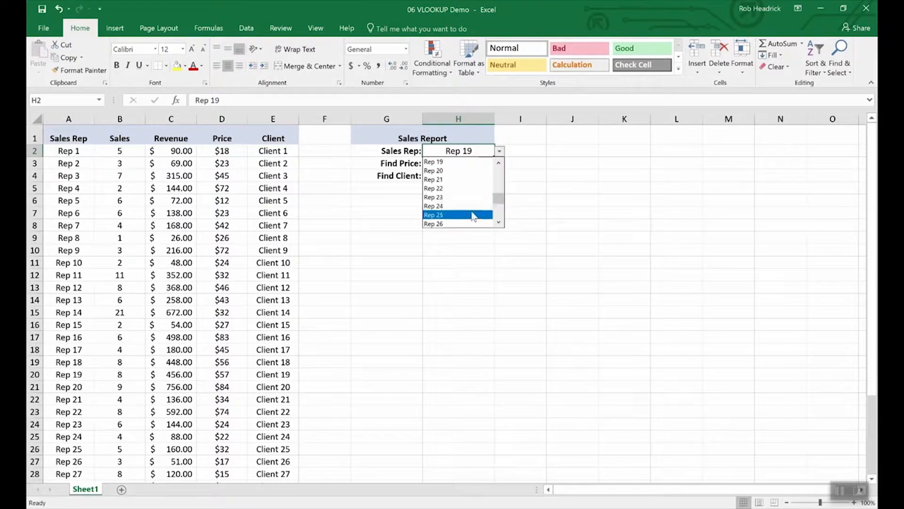
left_click(473, 215)
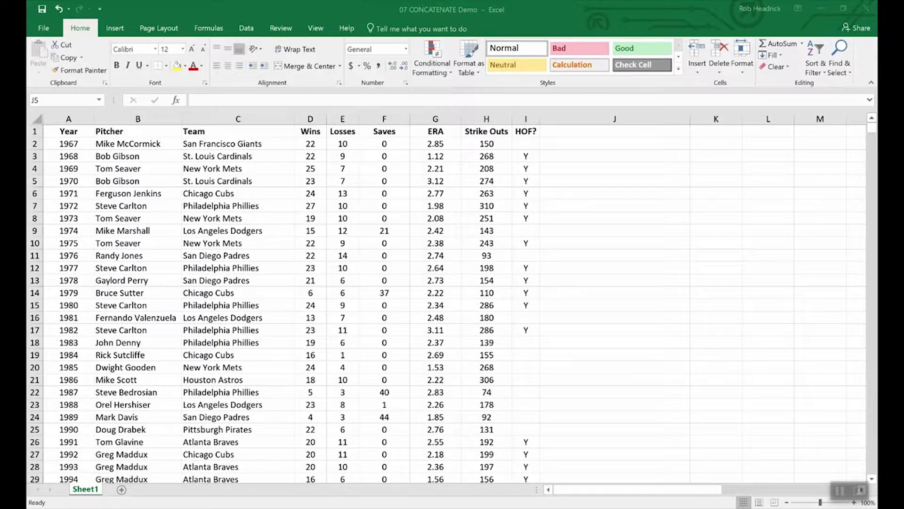
left_click(390, 446)
left_click_drag(311, 131, 342, 133)
left_click(338, 207)
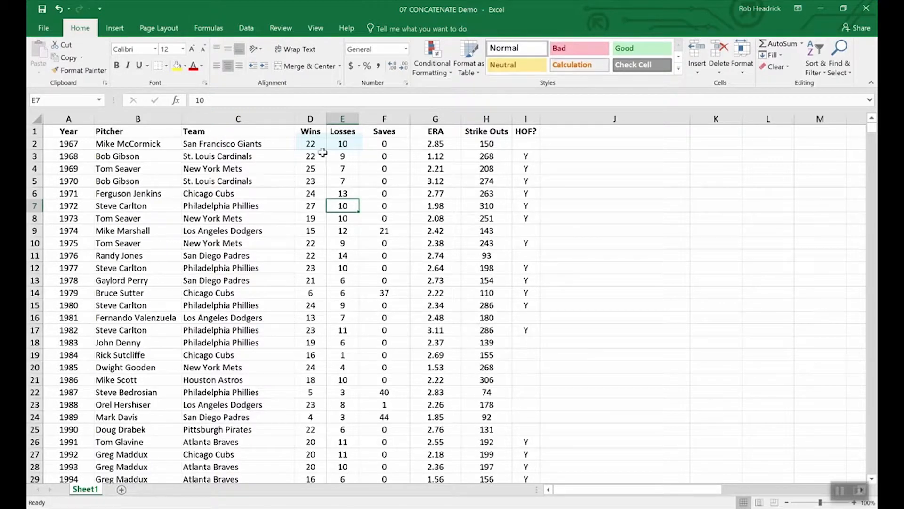
double_click(322, 145)
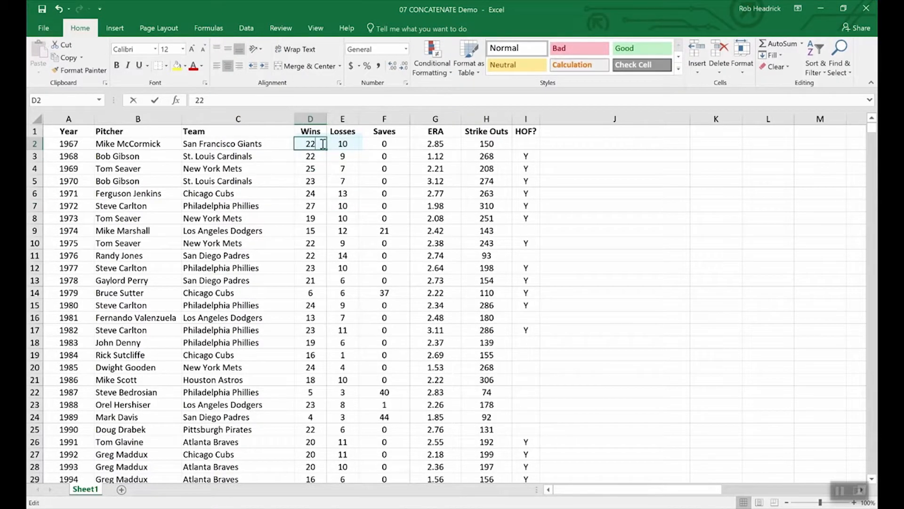
type("-")
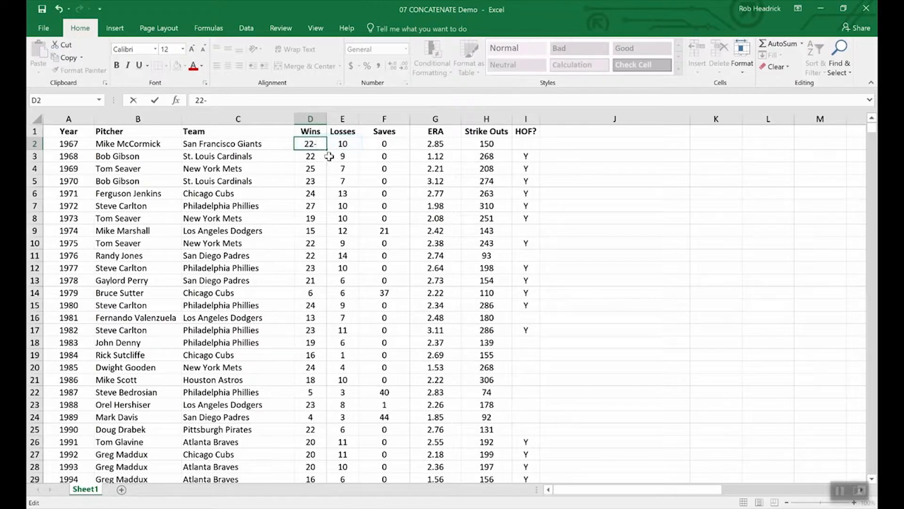
type("10")
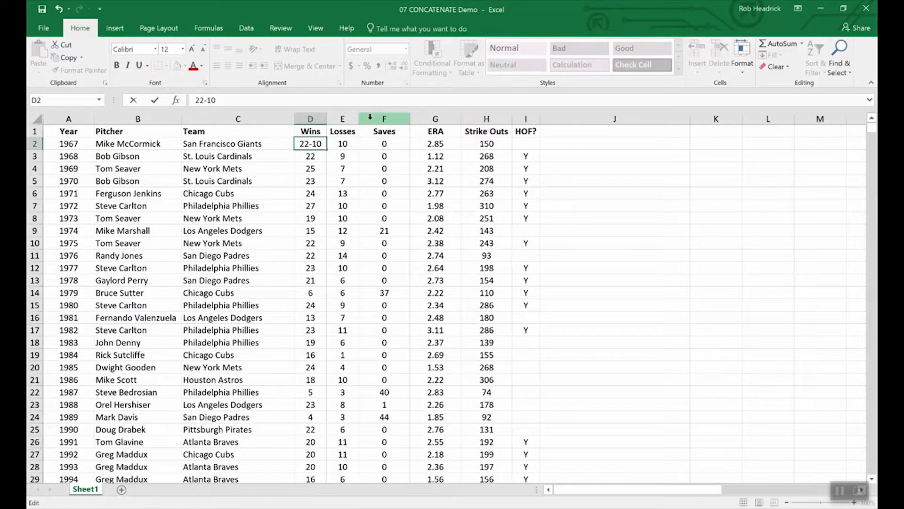
key("BackSpace")
key("BackSpace")
key("BackSpace")
key("Return")
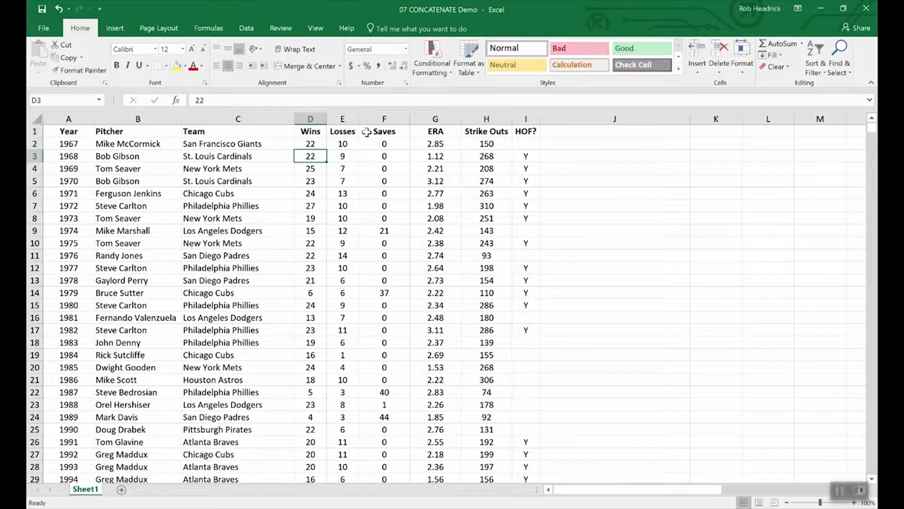
left_click(370, 120)
right_click(371, 121)
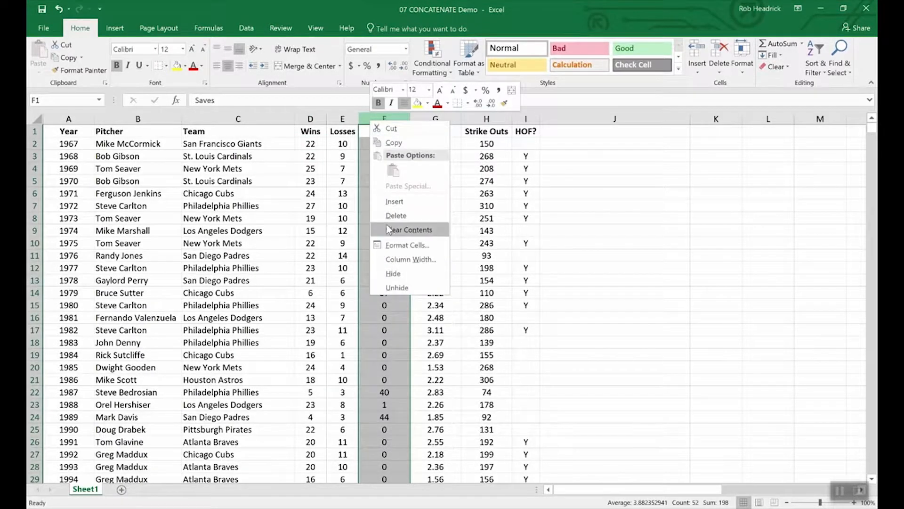
key("Escape")
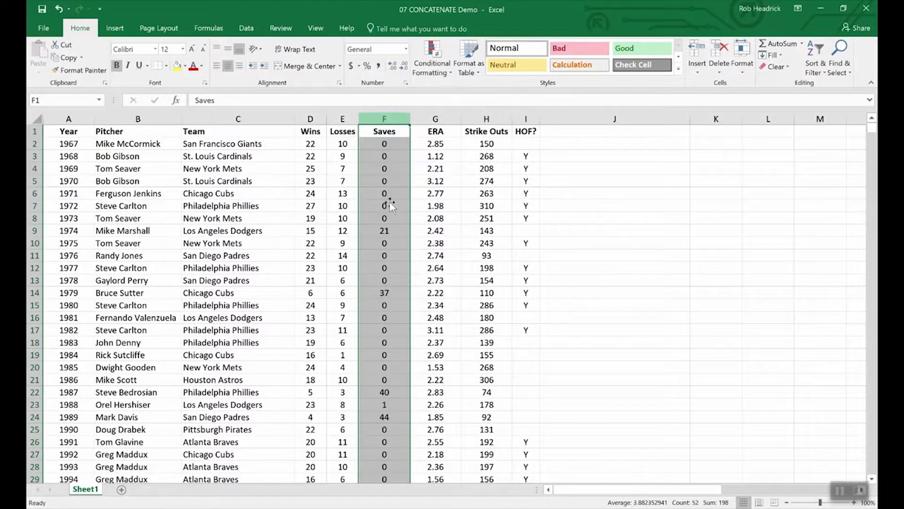
left_click(376, 131)
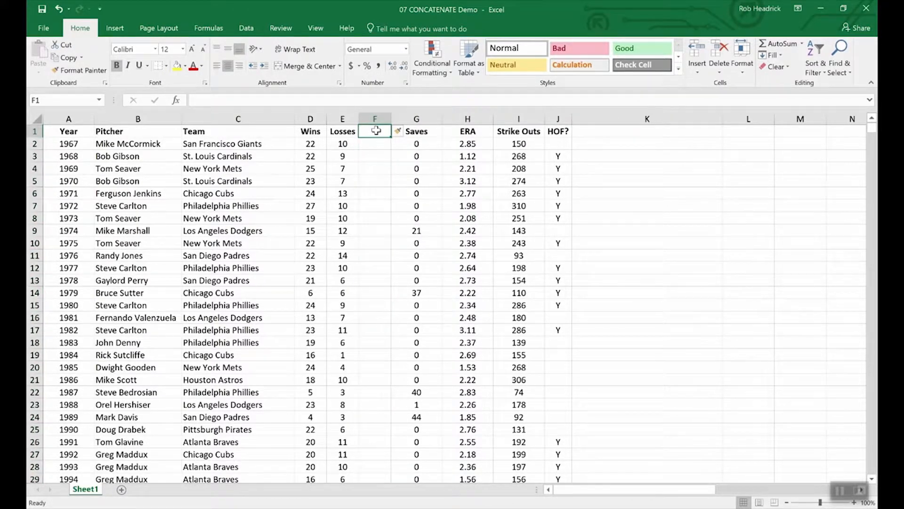
- Head column F as W-L and enter =CONCATENATE(D2,E2) in F2, showing 2210
type("W-L")
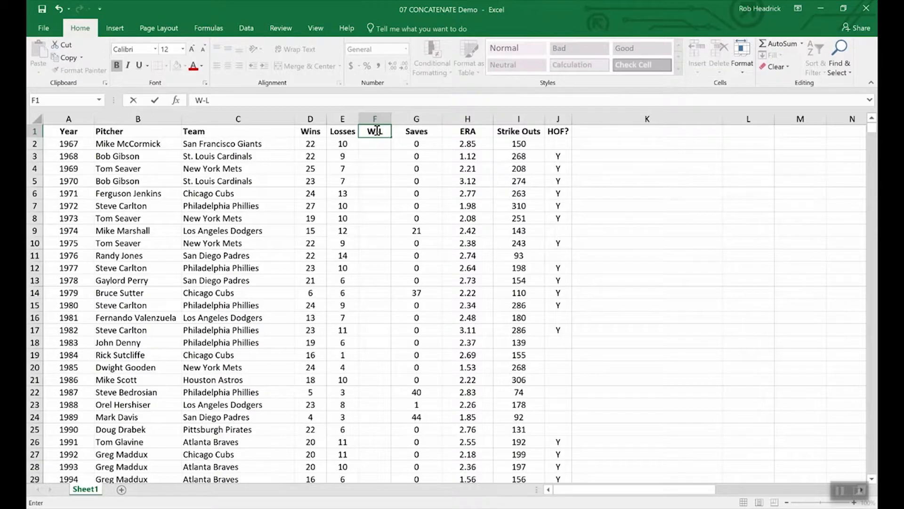
key("Return")
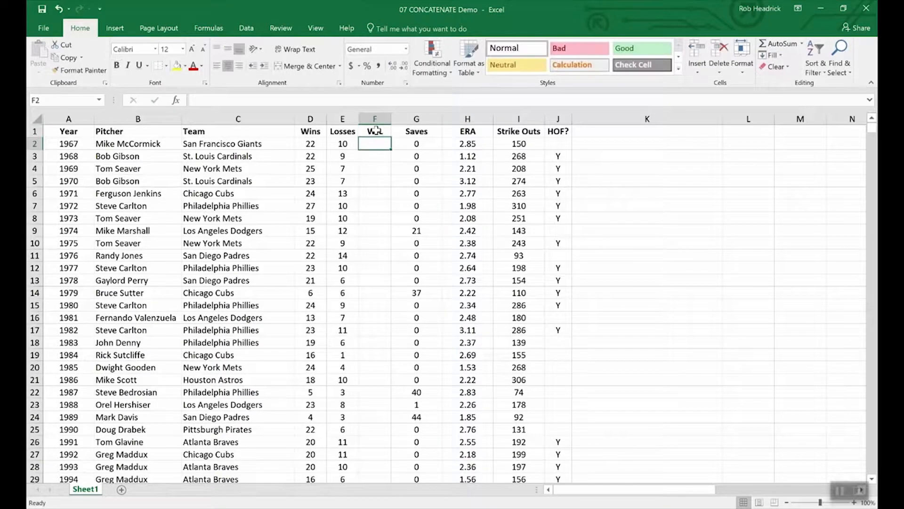
type("=")
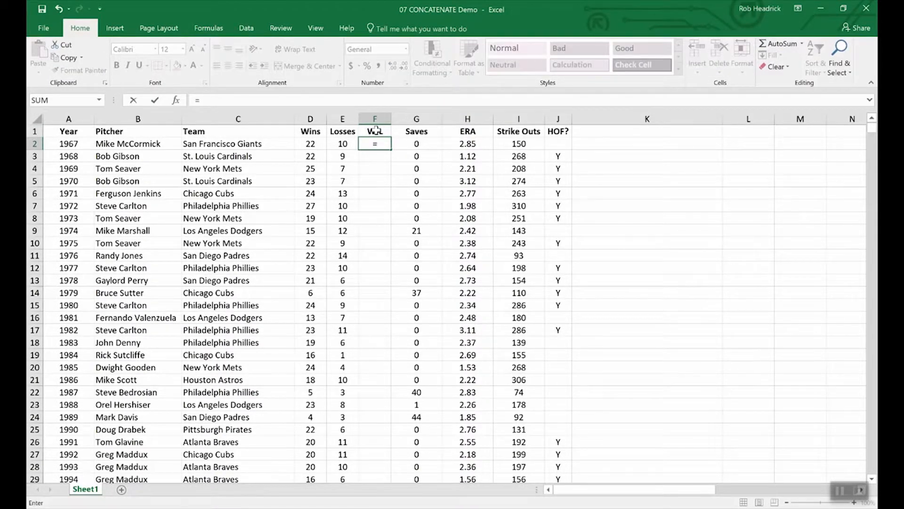
type("conc")
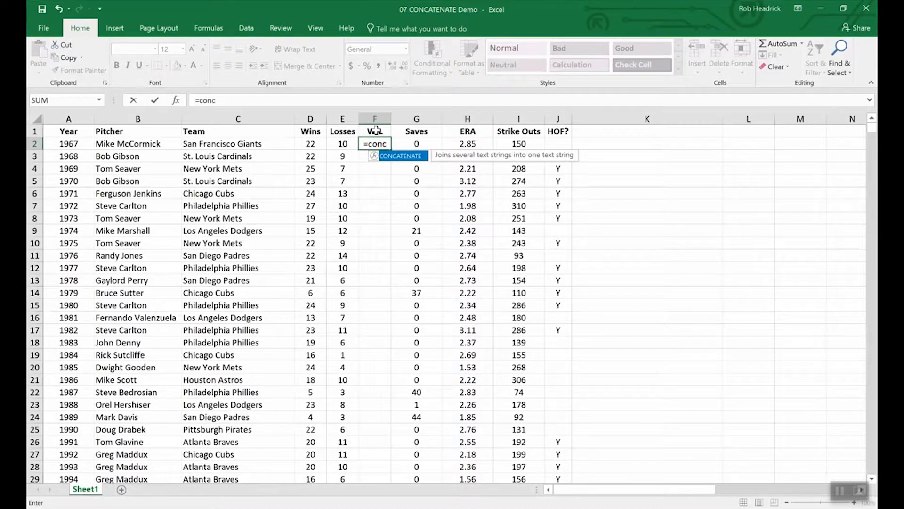
double_click(406, 158)
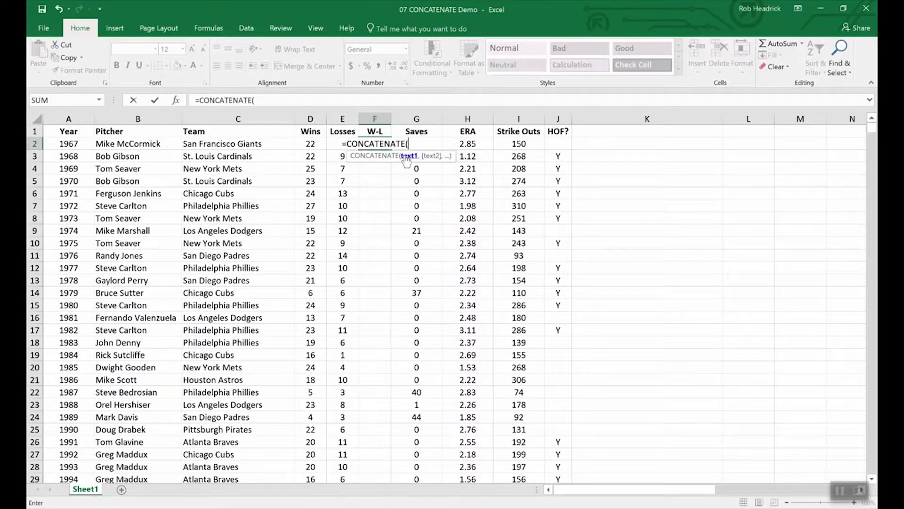
left_click(310, 145)
type(",")
type("e2")
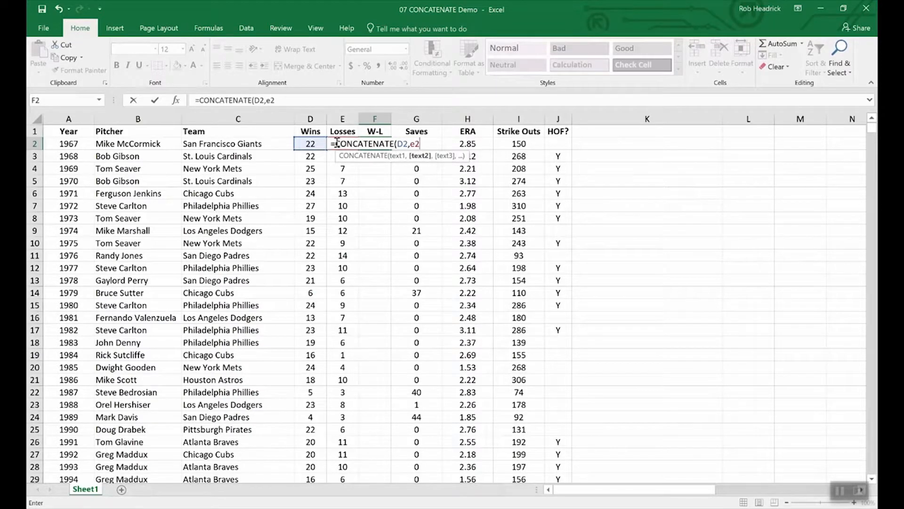
key("Return")
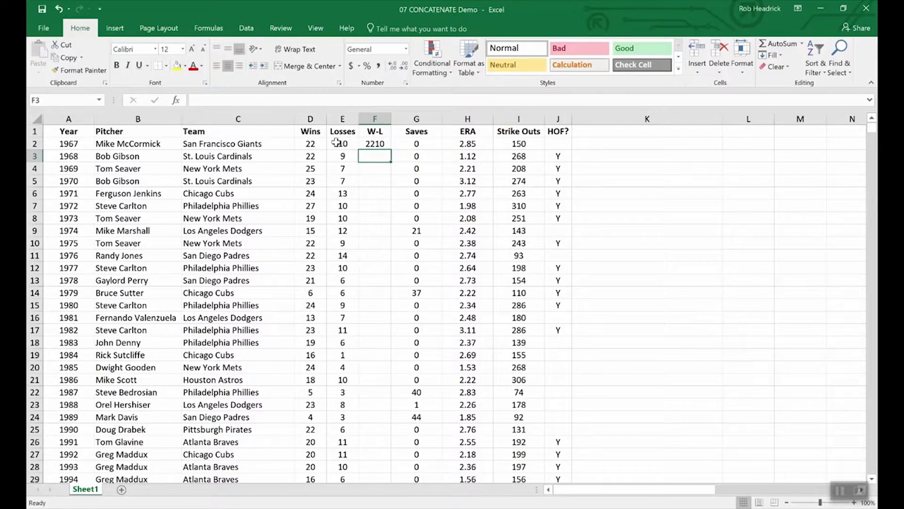
- Change F2's formula to =CONCATENATE(D2,"-",E2) so it shows 22-10
left_click(375, 144)
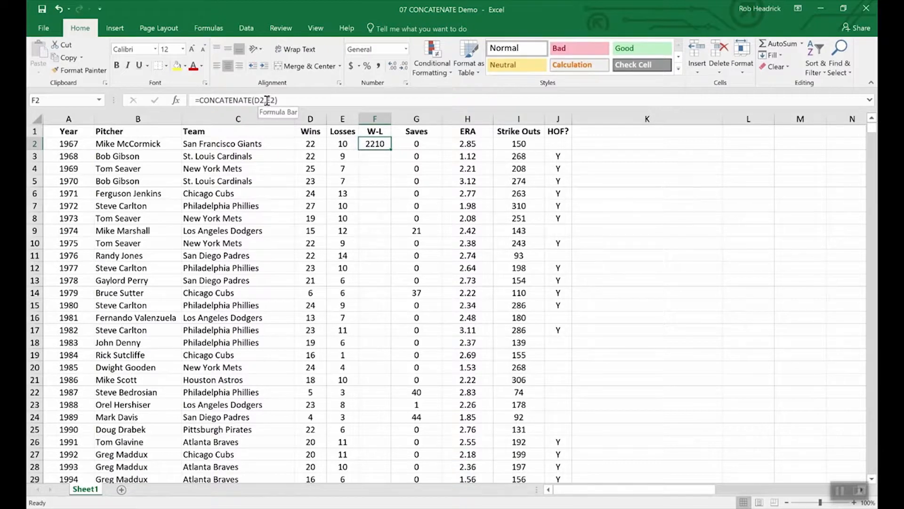
left_click(268, 101)
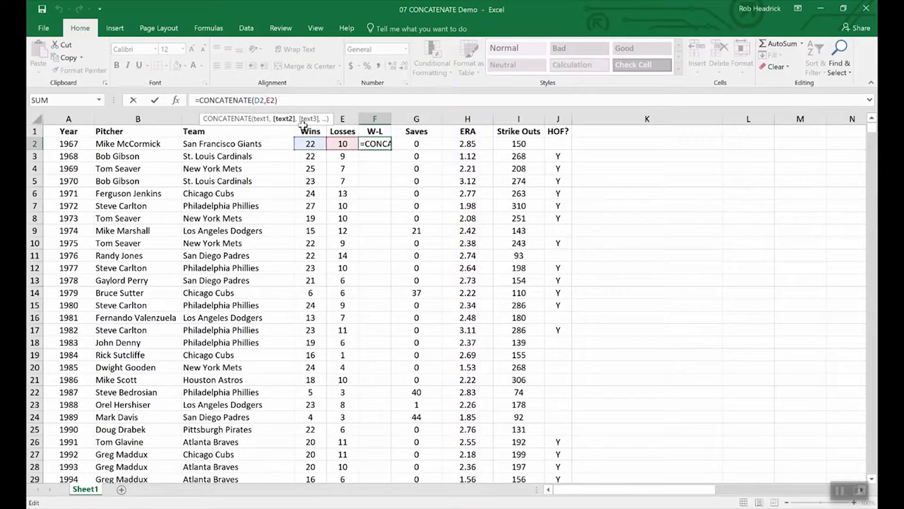
type("\"")
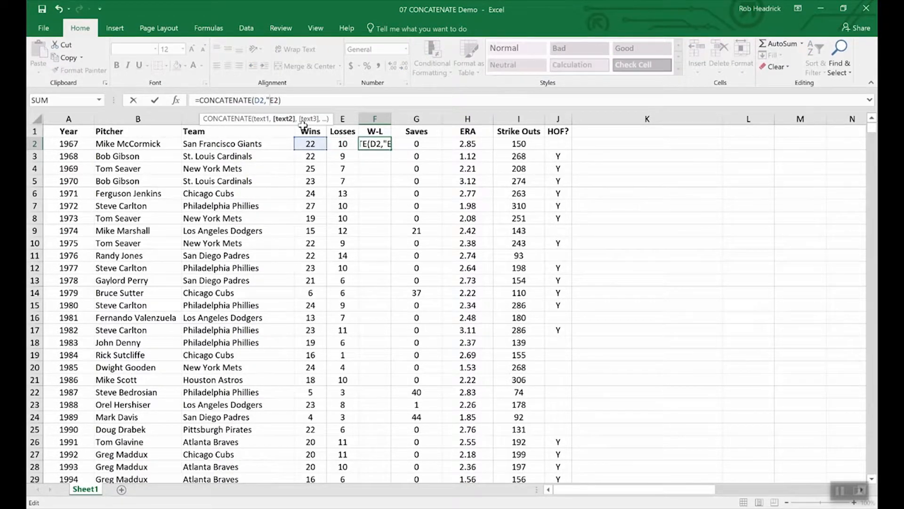
type("-\",")
key("Return")
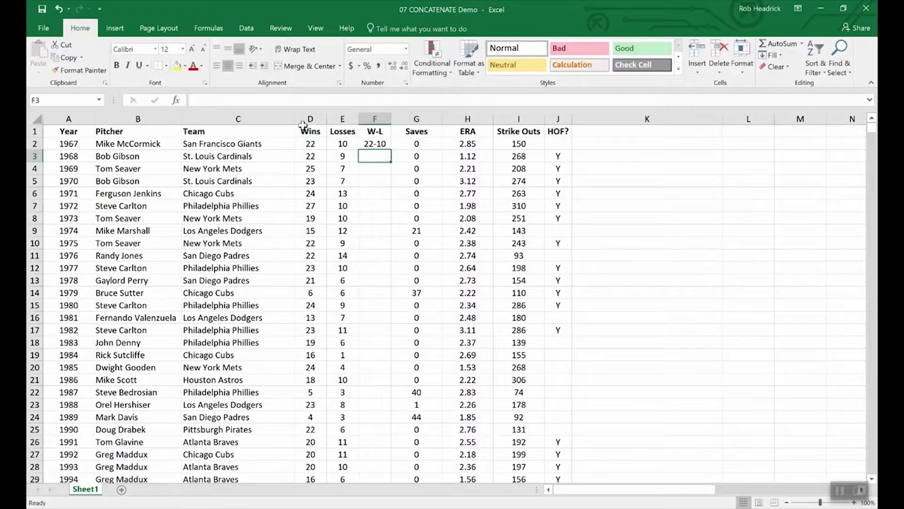
- Fill the W-L formula down F2:F11, giving 22-10 through 22-14
left_click(374, 144)
left_click_drag(390, 150, 384, 257)
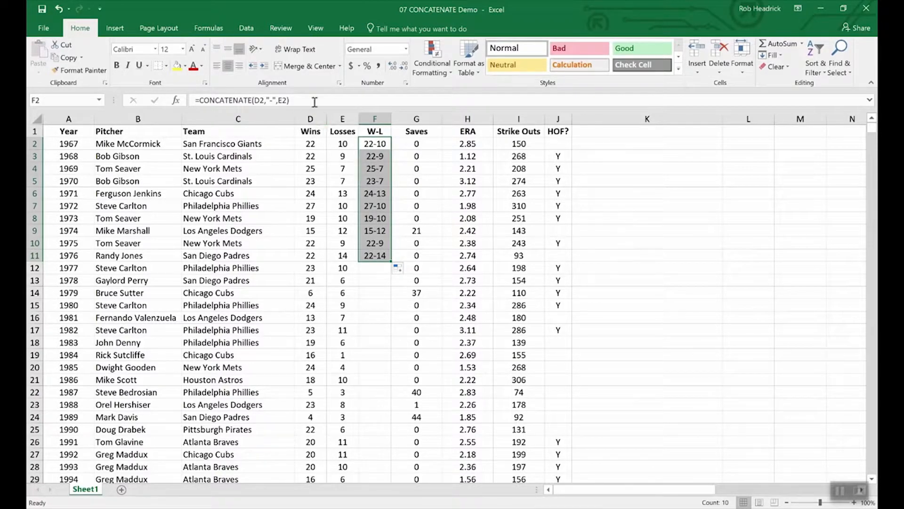
left_click(311, 130)
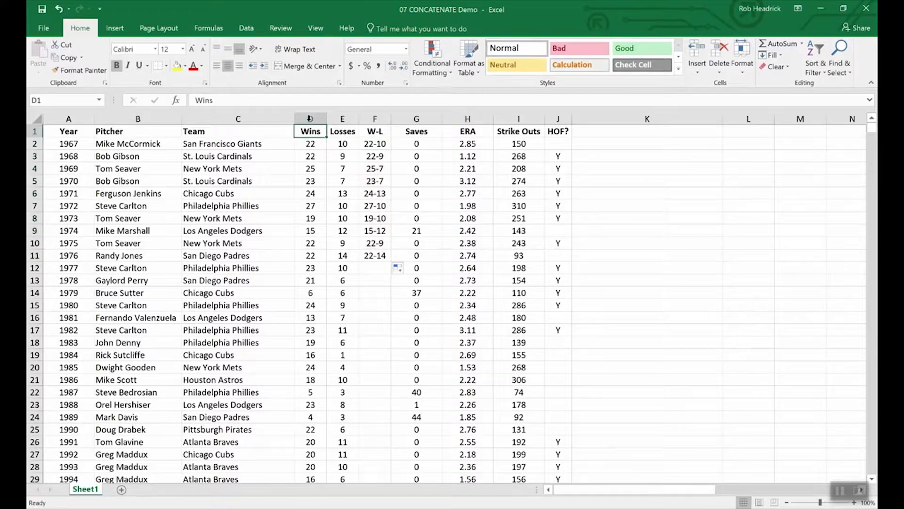
left_click(321, 118)
left_click_drag(321, 118, 342, 118)
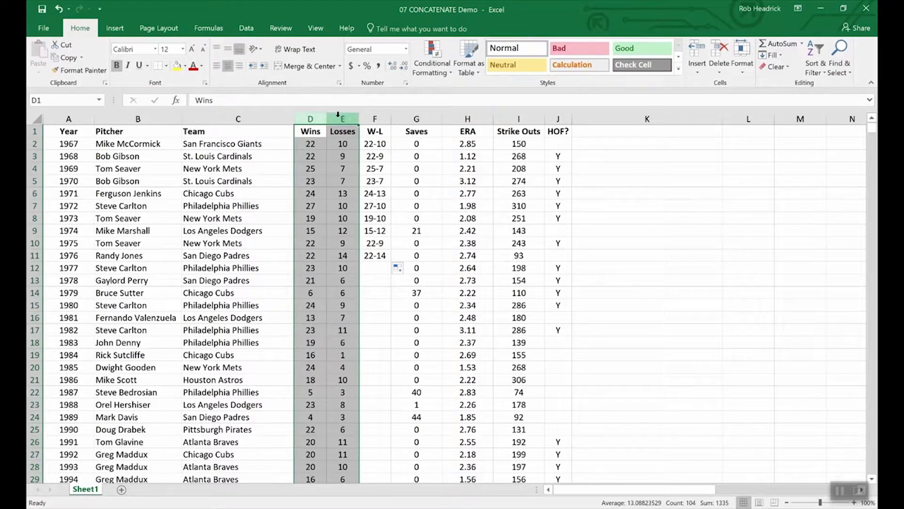
right_click(340, 119)
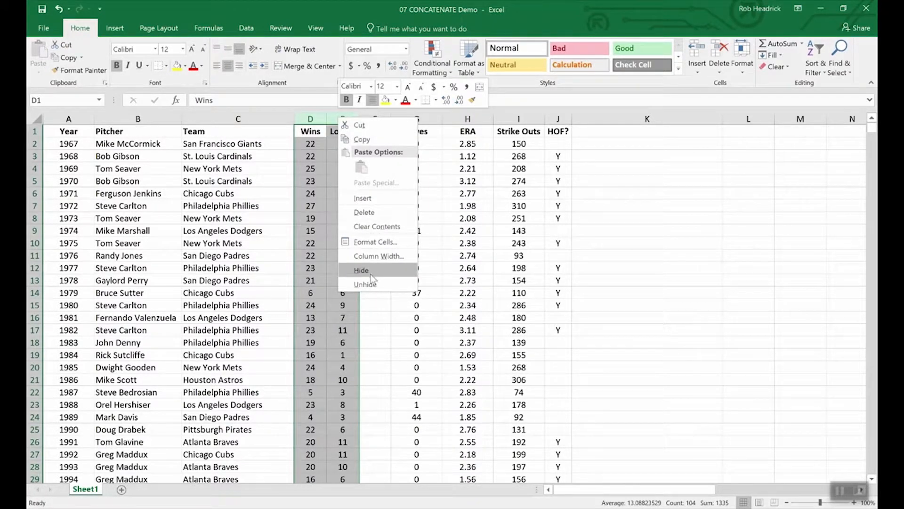
key("Escape")
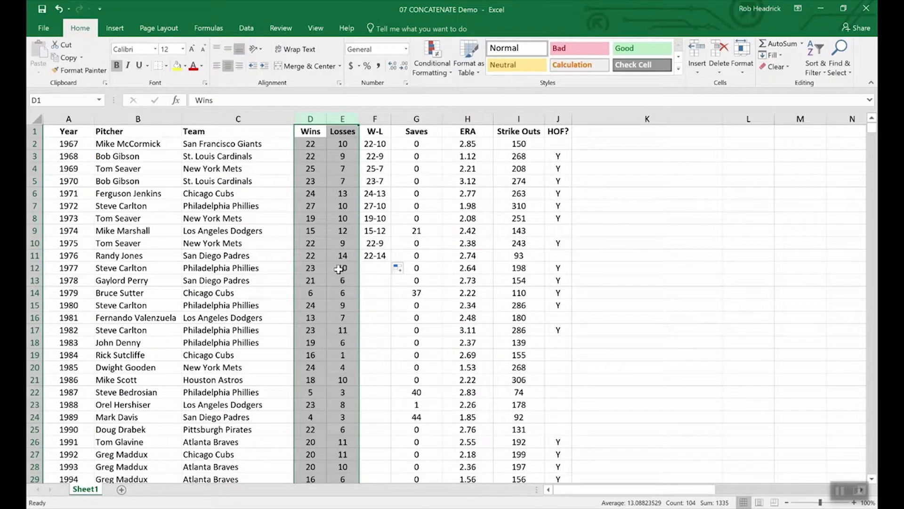
left_click(325, 259)
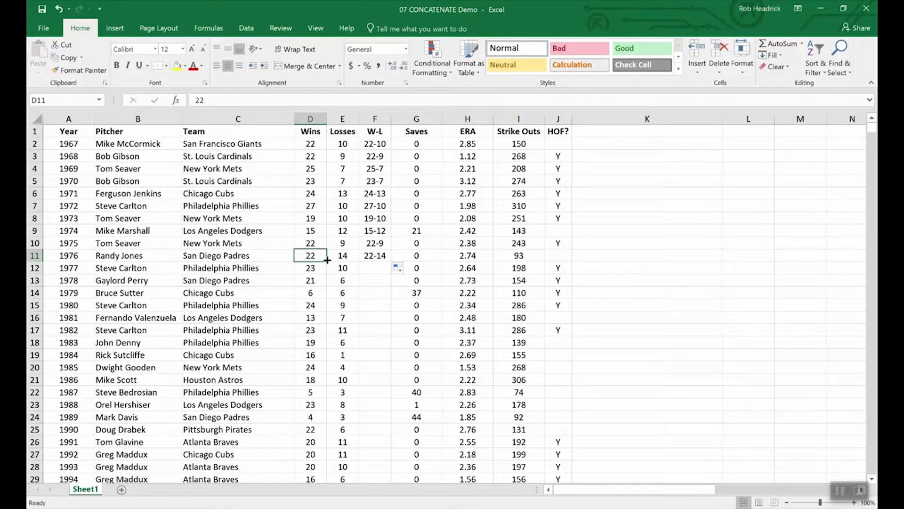
left_click(407, 116)
- Insert an empty column G before Saves and copy the W-L results in F2:F11
right_click(406, 117)
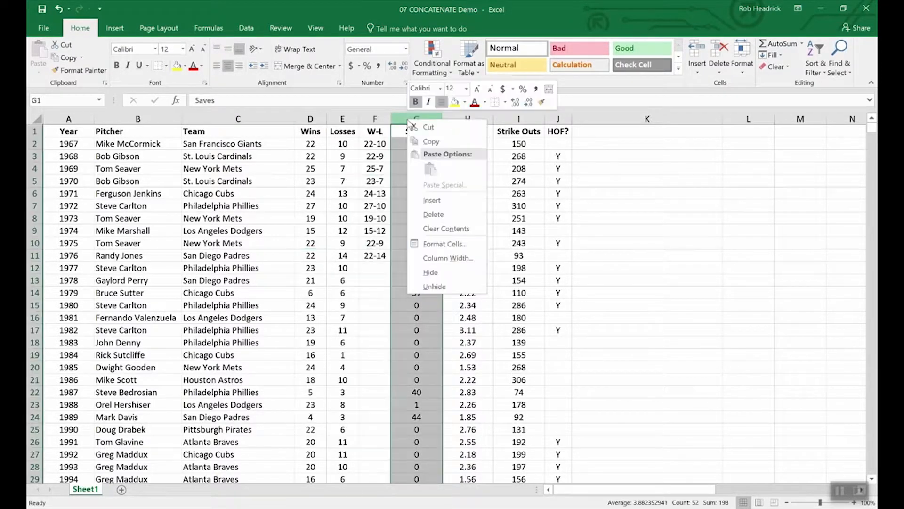
left_click(437, 196)
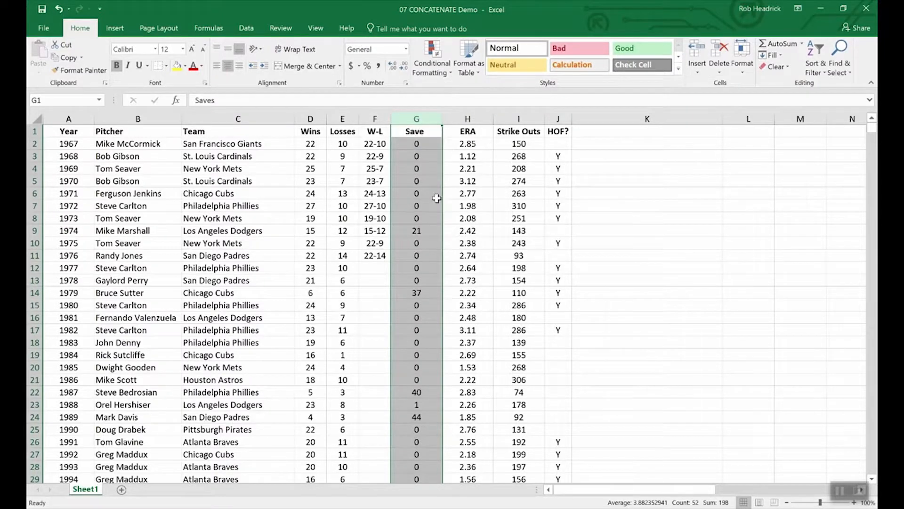
left_click(404, 131)
left_click_drag(374, 144, 374, 256)
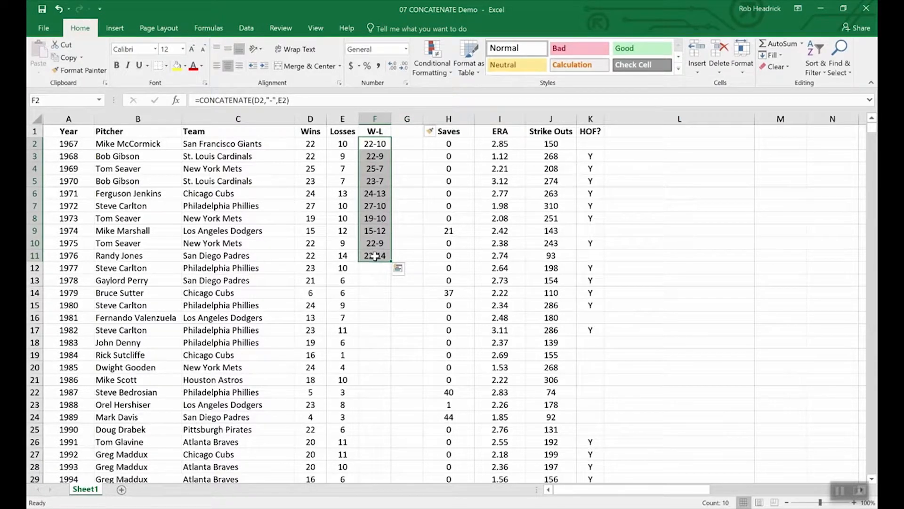
key("ctrl+c")
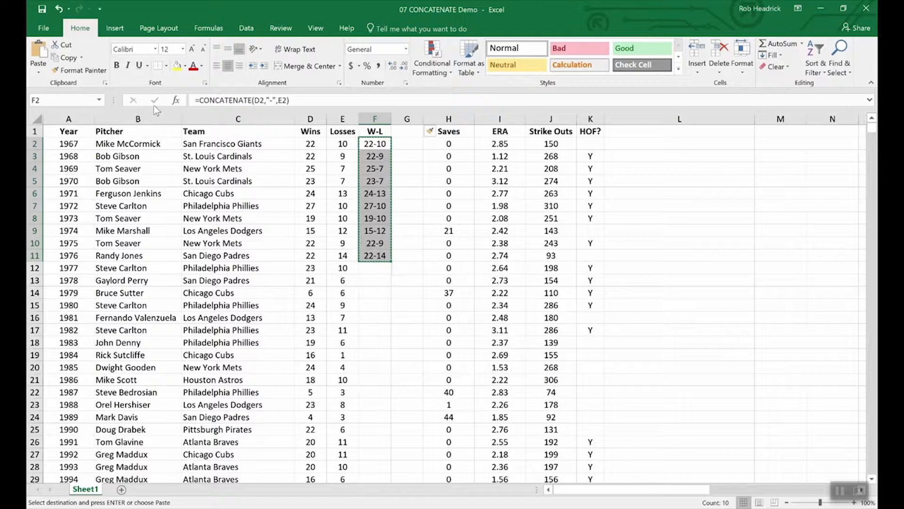
- Paste the W-L results into G2:G11 as plain values
left_click(39, 72)
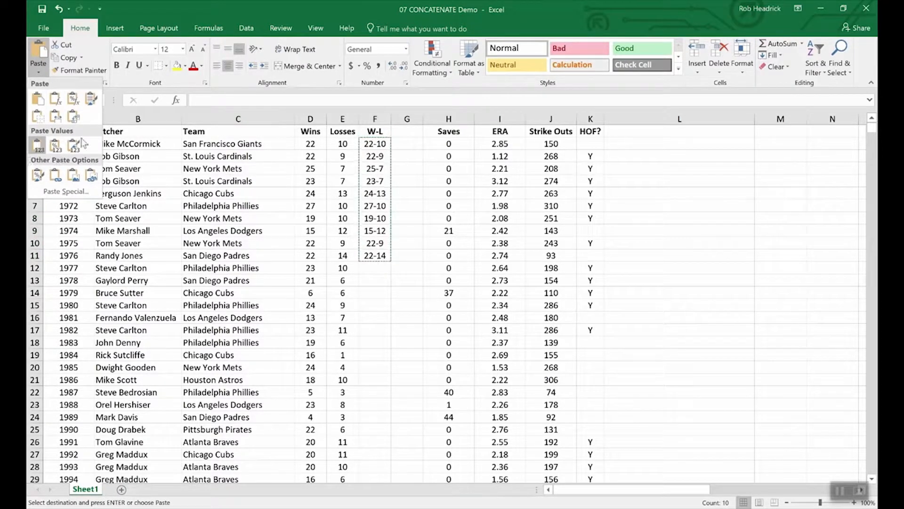
left_click(407, 143)
left_click_drag(407, 144, 409, 259)
left_click(39, 73)
left_click(38, 137)
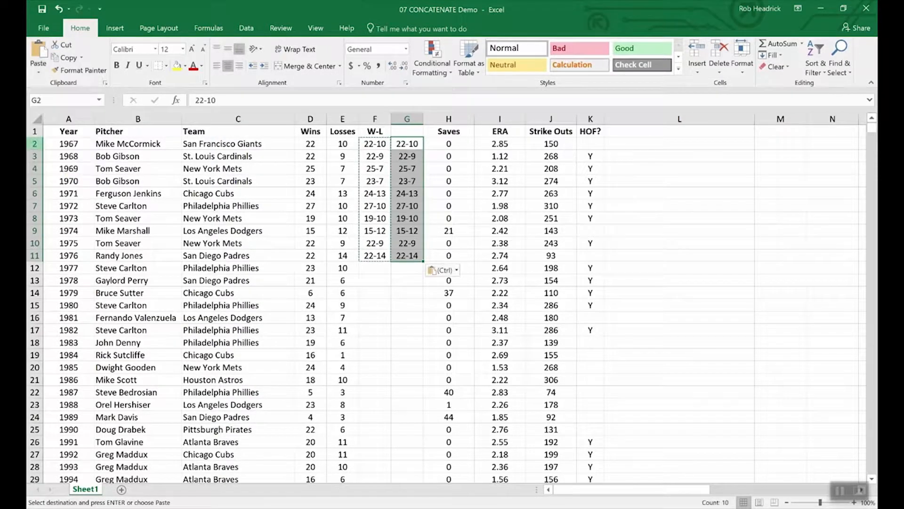
left_click(403, 280)
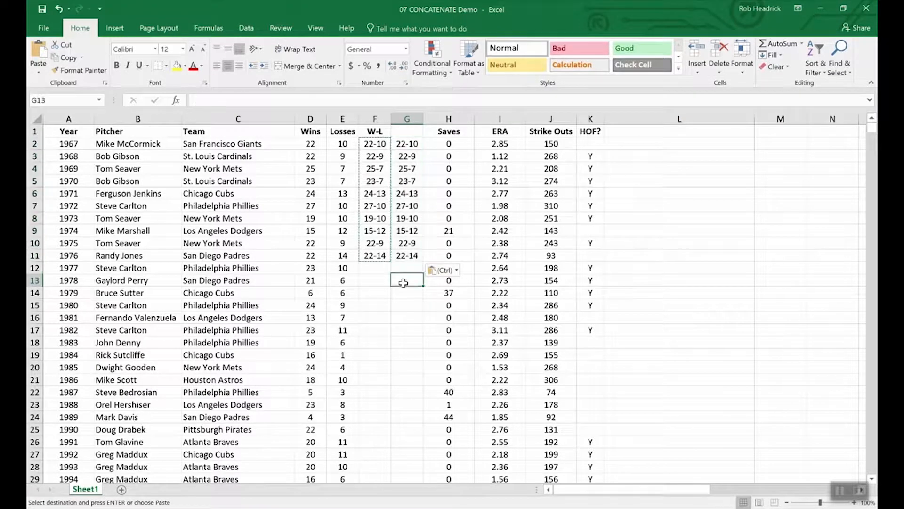
- Compare F5's formula with G5's plain value, then inspect Wins and Losses cells D13, D14, E12, E13
left_click(369, 180)
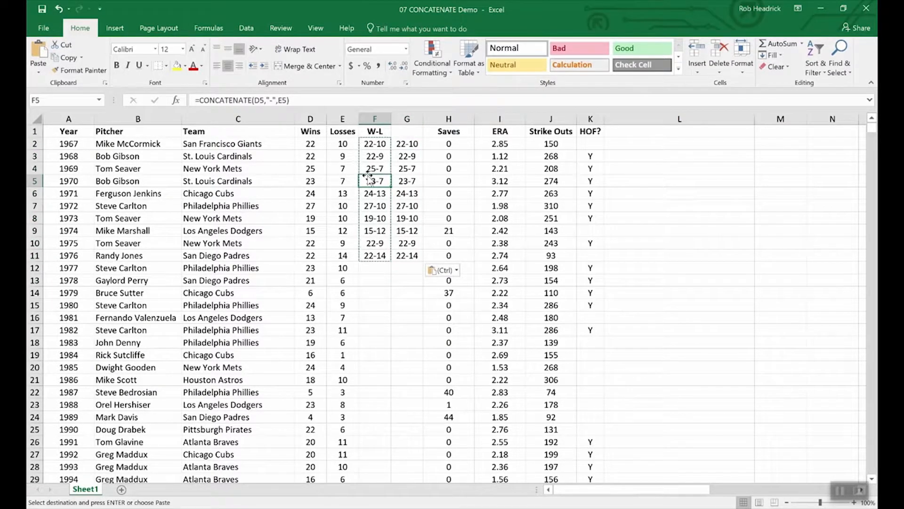
left_click(406, 185)
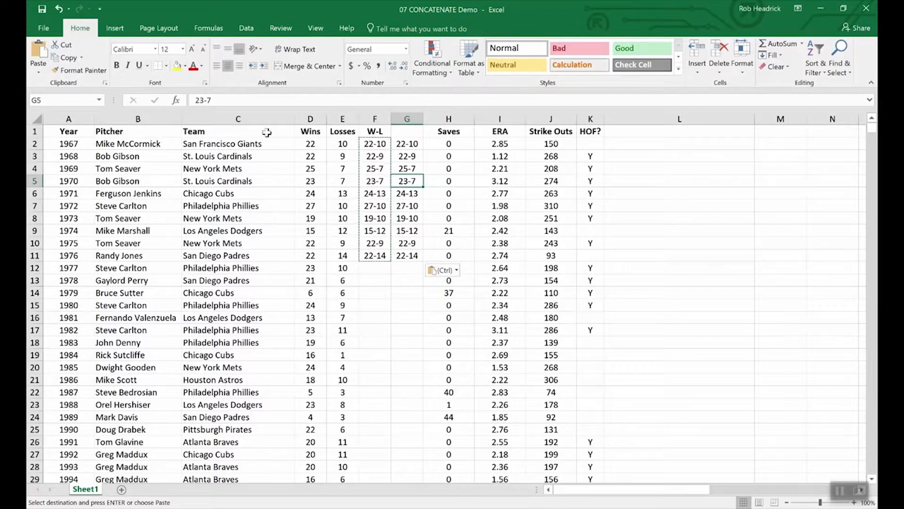
left_click(308, 293)
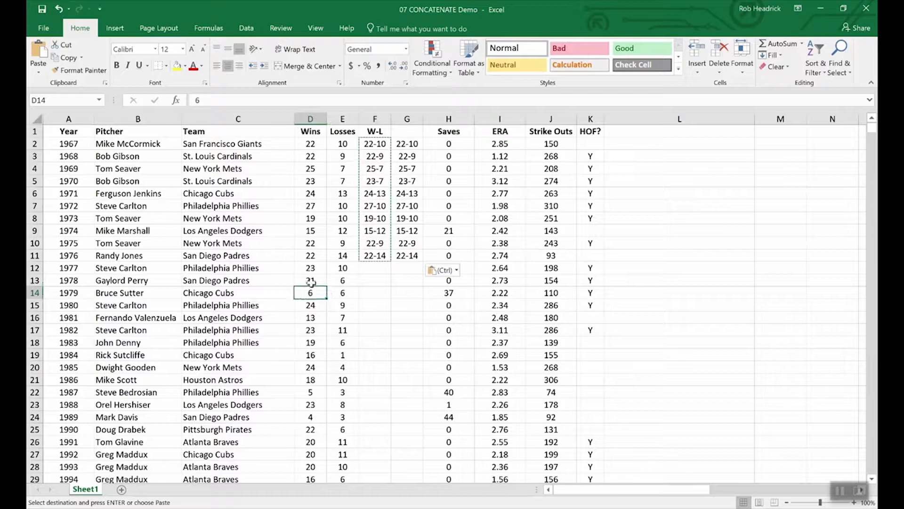
left_click(312, 280)
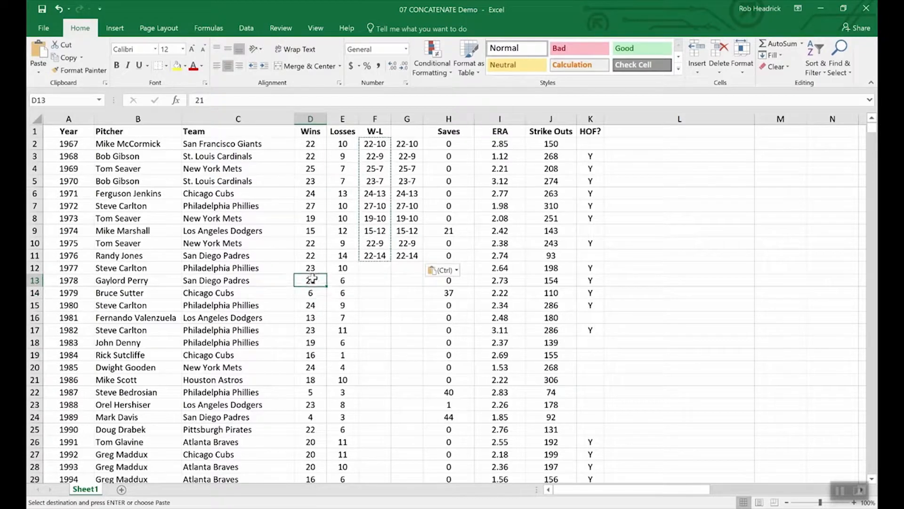
left_click(349, 281)
left_click(348, 267)
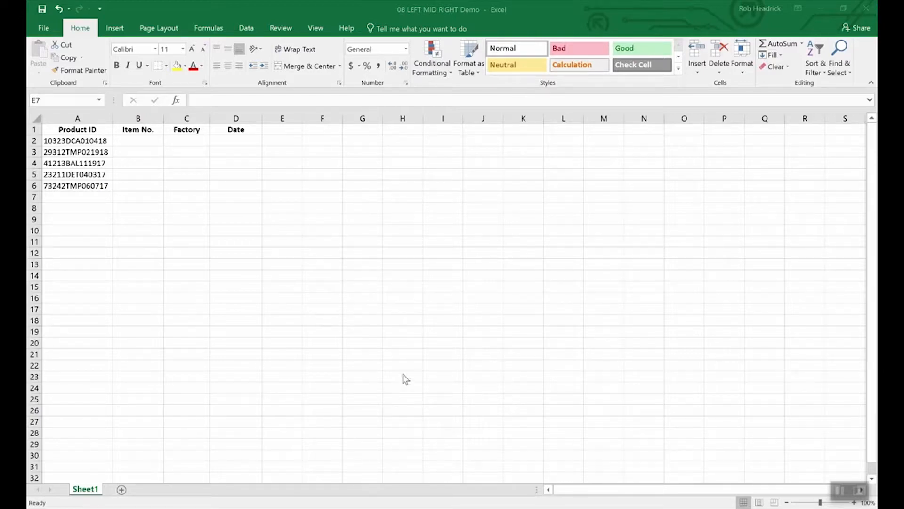
left_click(407, 362)
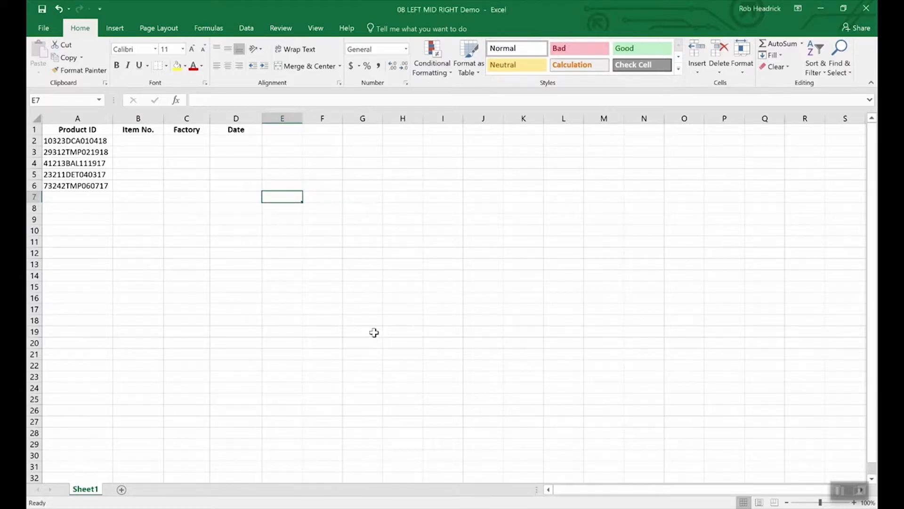
left_click(94, 144)
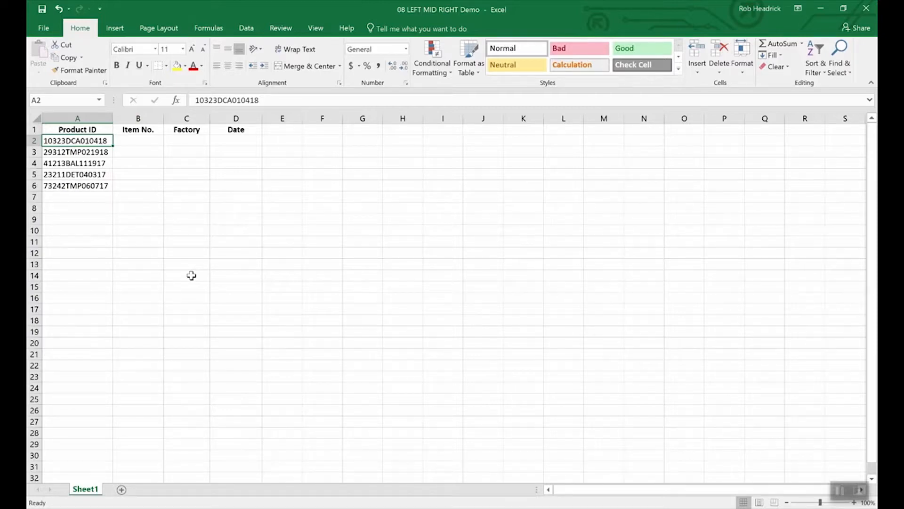
left_click(238, 142)
- Enter =RIGHT(A2,6) in D2 to extract the date 010418
type("=right")
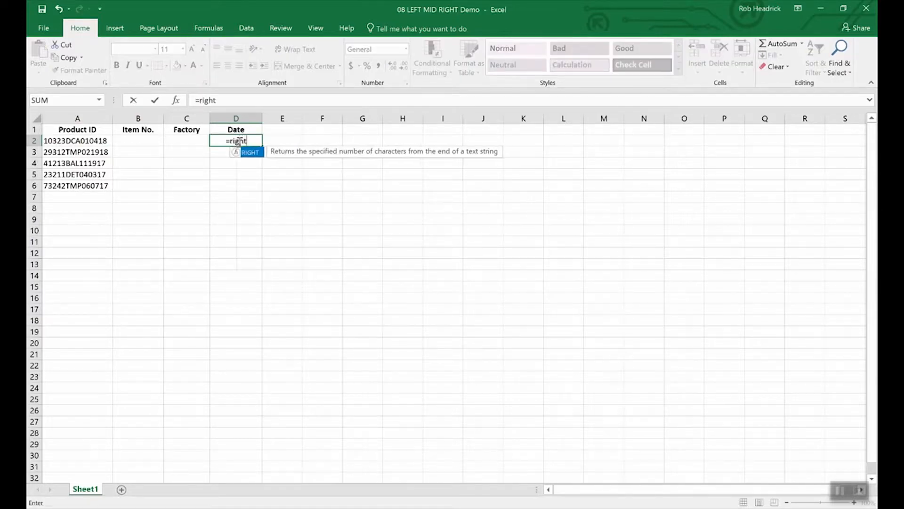
type("(")
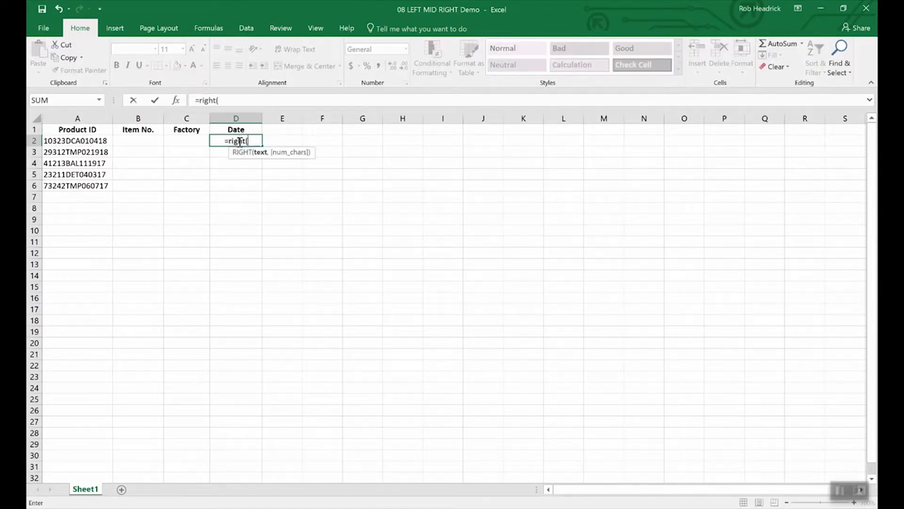
type("a2")
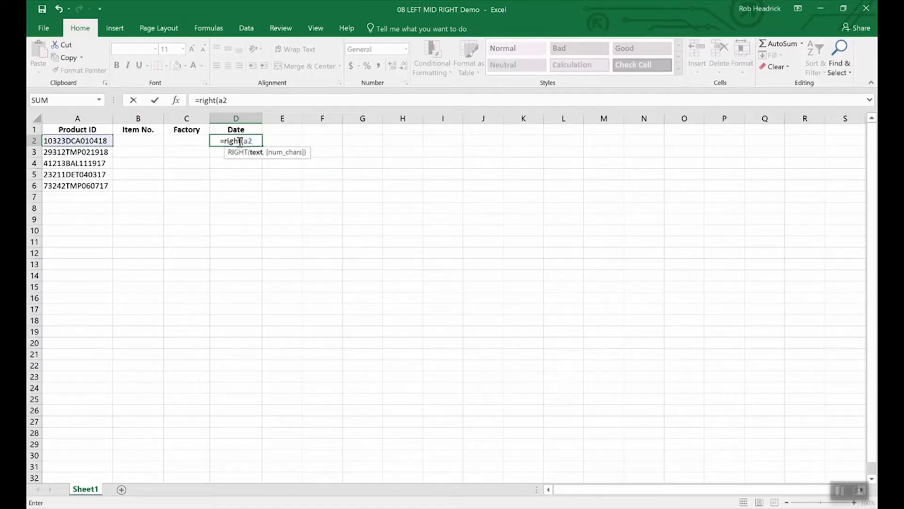
type(",")
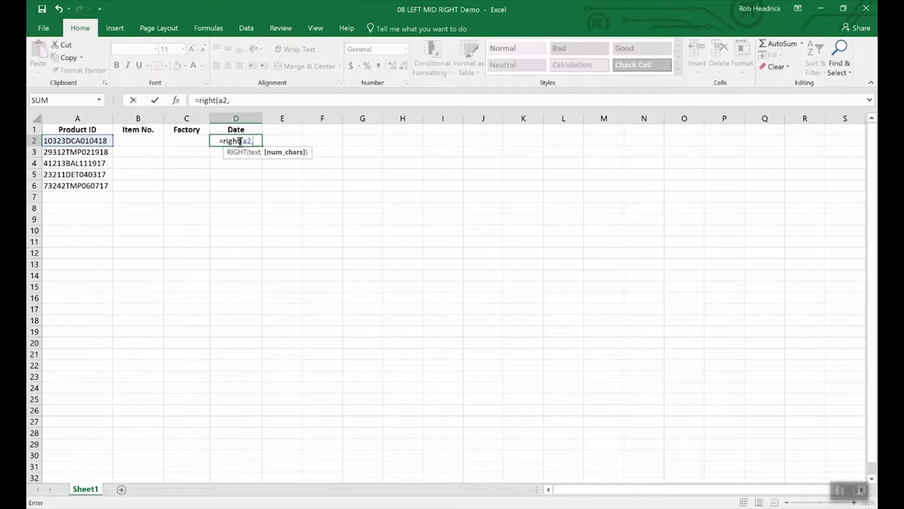
type("6")
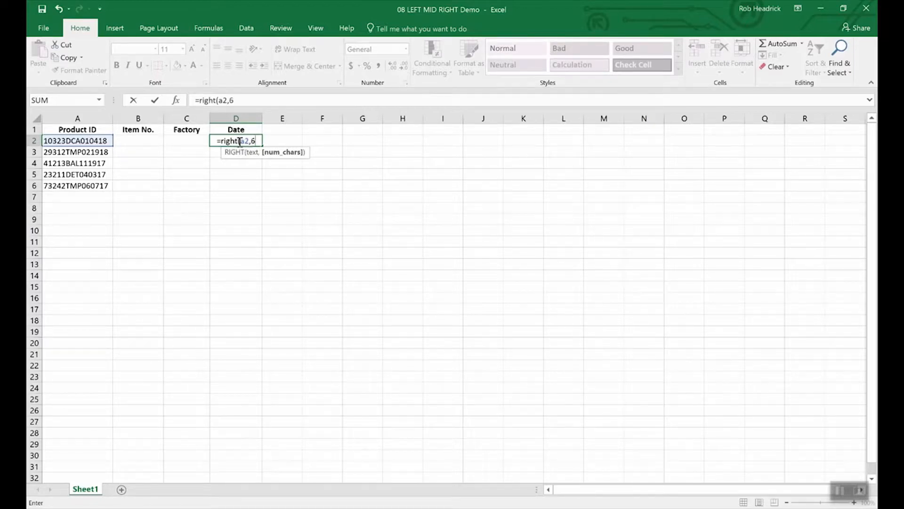
type(")")
key("Return")
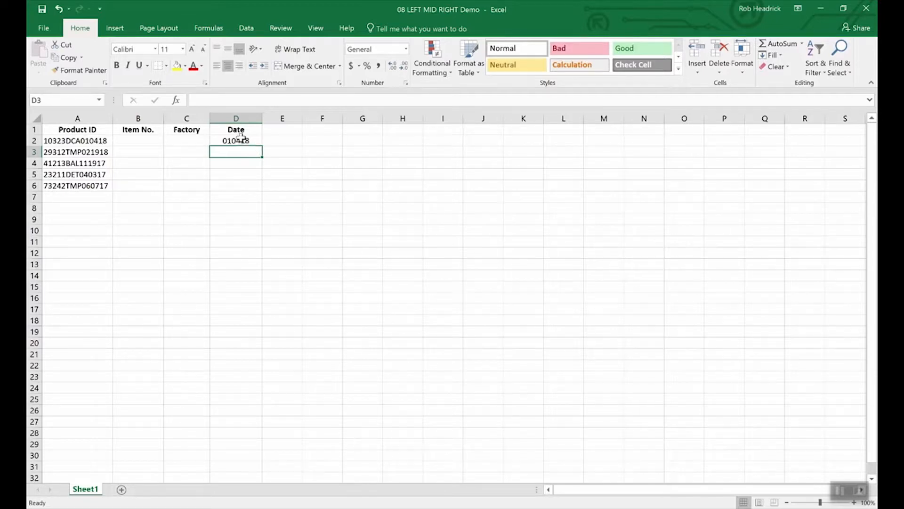
left_click(242, 141)
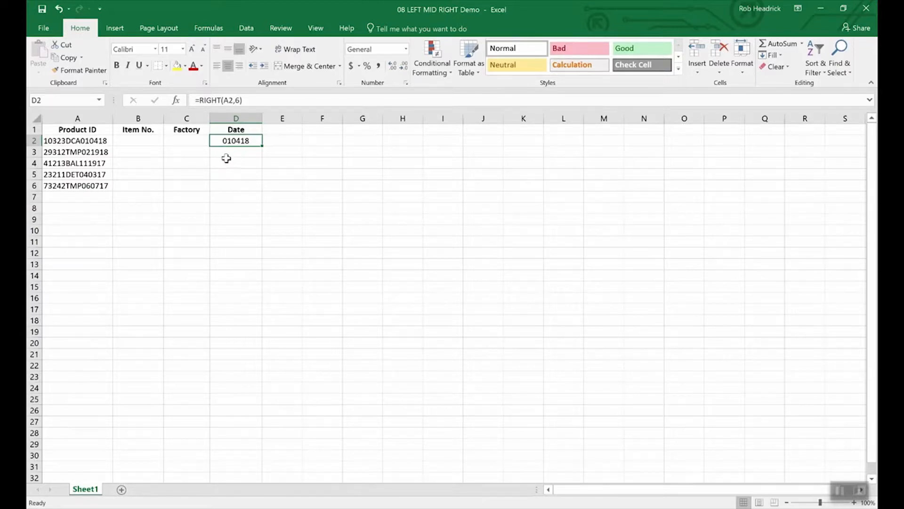
- Enter =LEFT(A2,5) in B2, returning the item number 10323
left_click(143, 142)
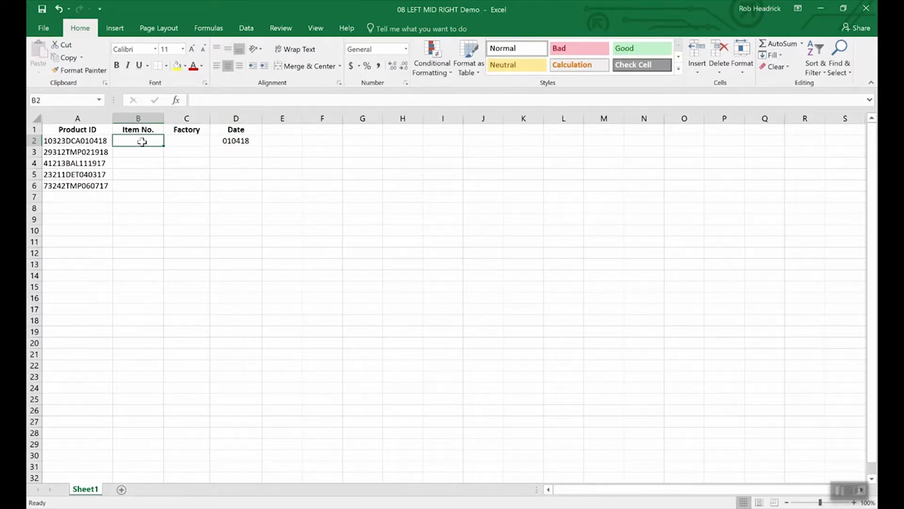
type("=")
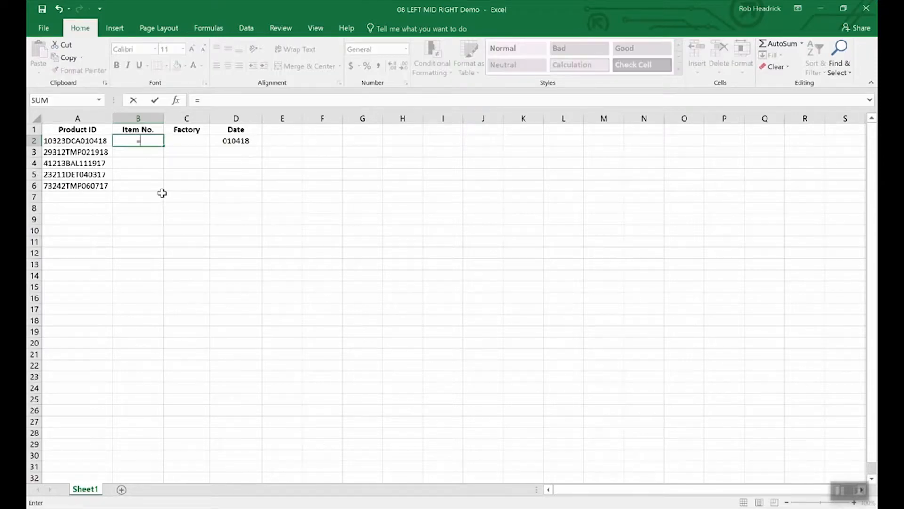
type("left(a")
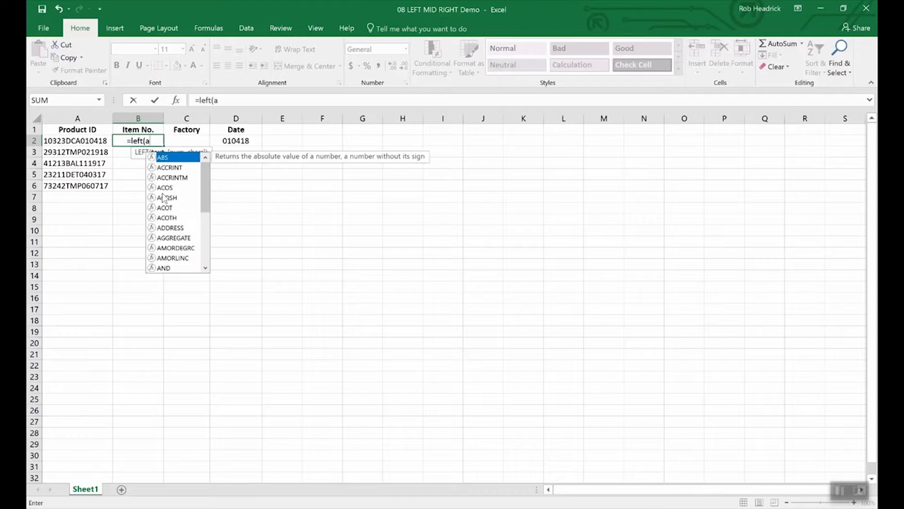
type("2,")
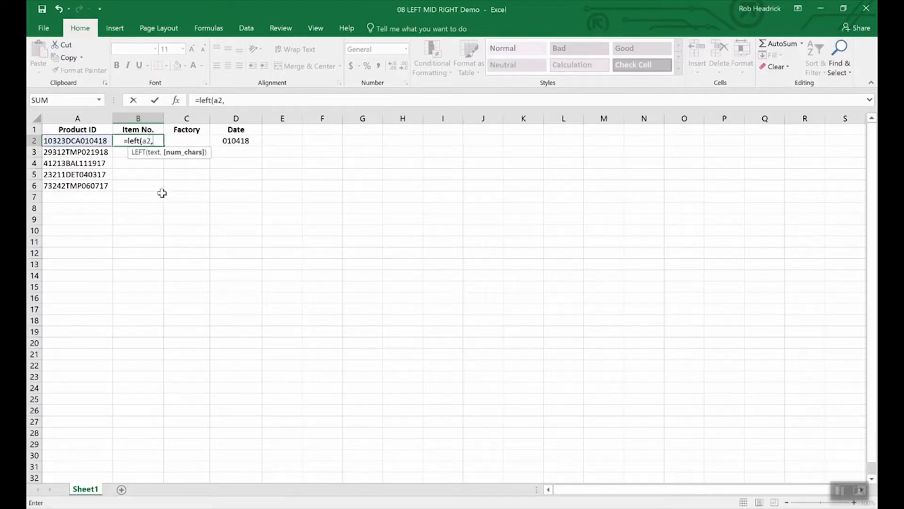
type("5")
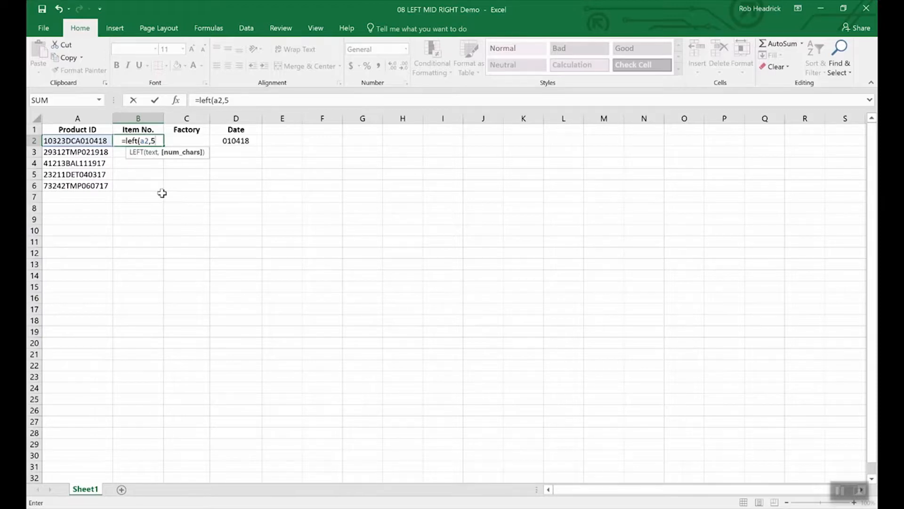
type(")")
key("Return")
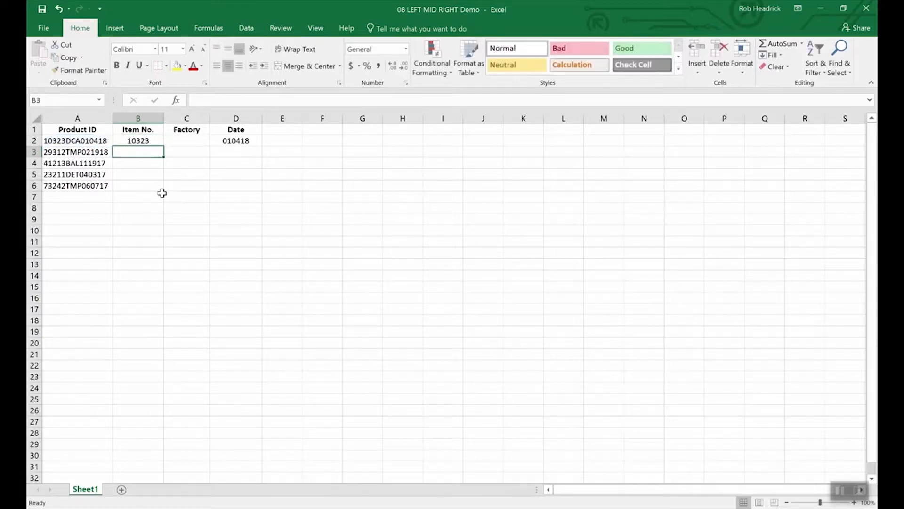
key("Up")
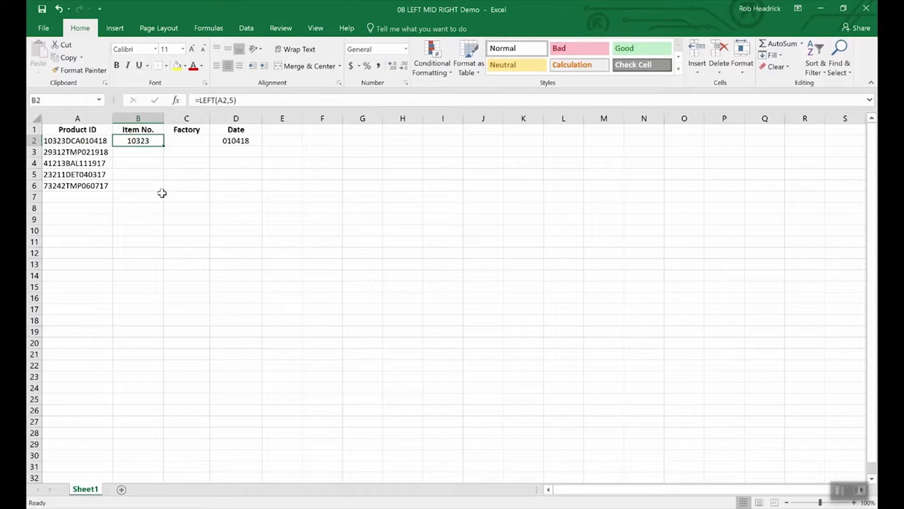
key("Right")
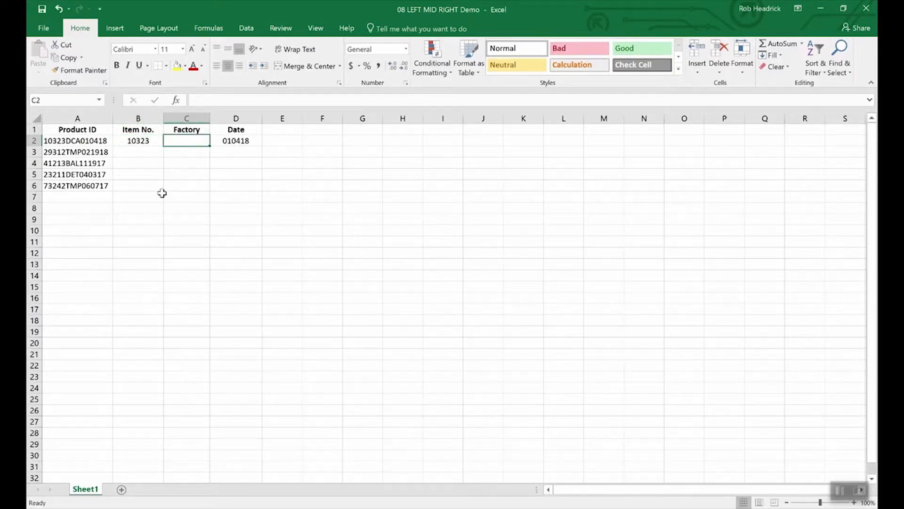
- Enter =MID(A2,6,3) in C2 to extract the factory code DCA
type("=mid")
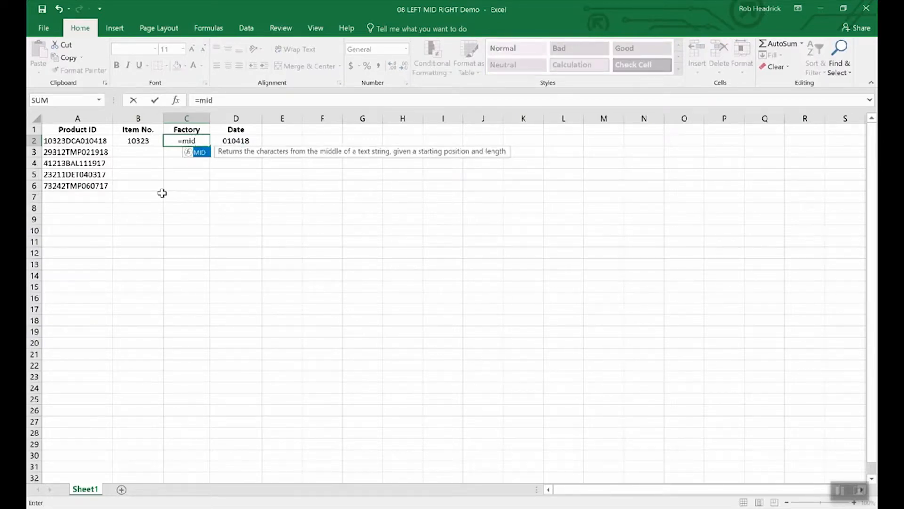
type("(a2")
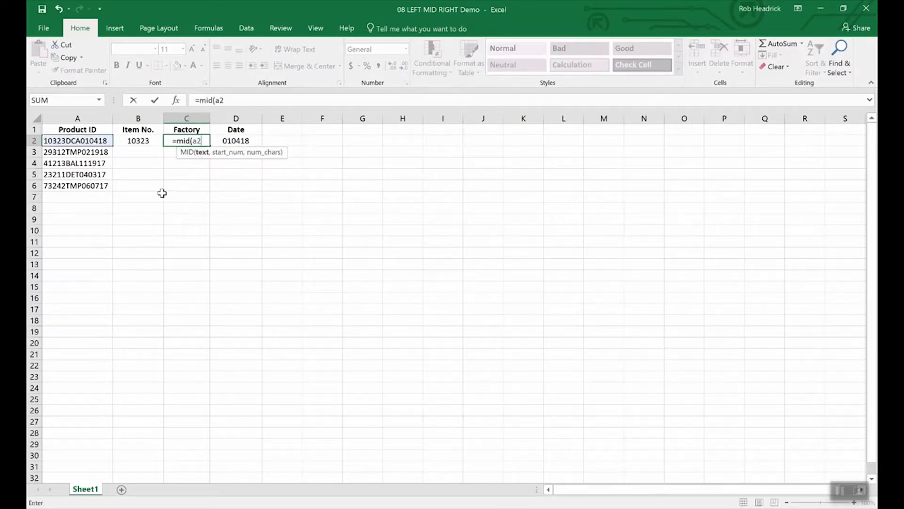
type(",")
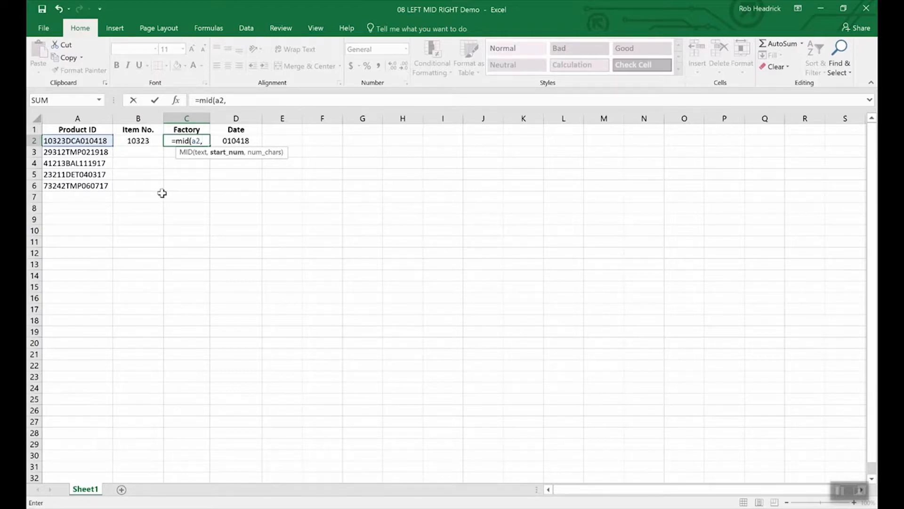
type("6")
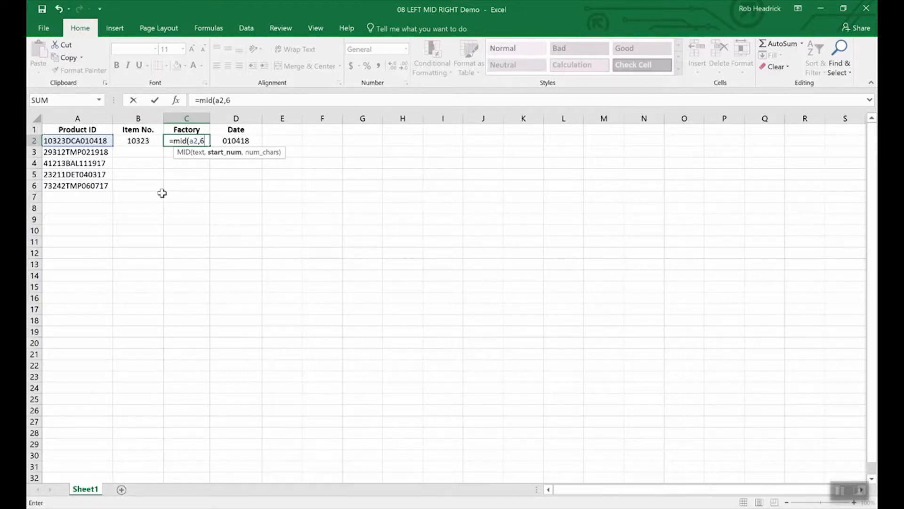
type(",")
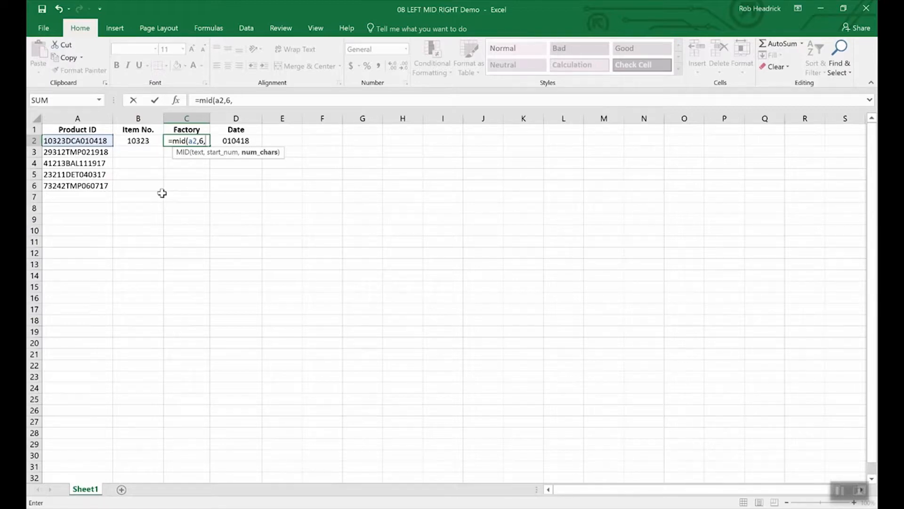
type("3")
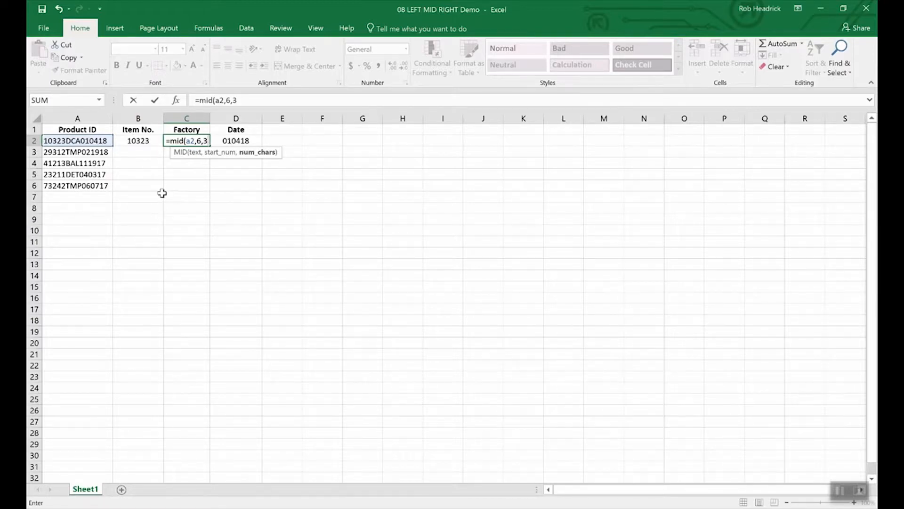
key("Return")
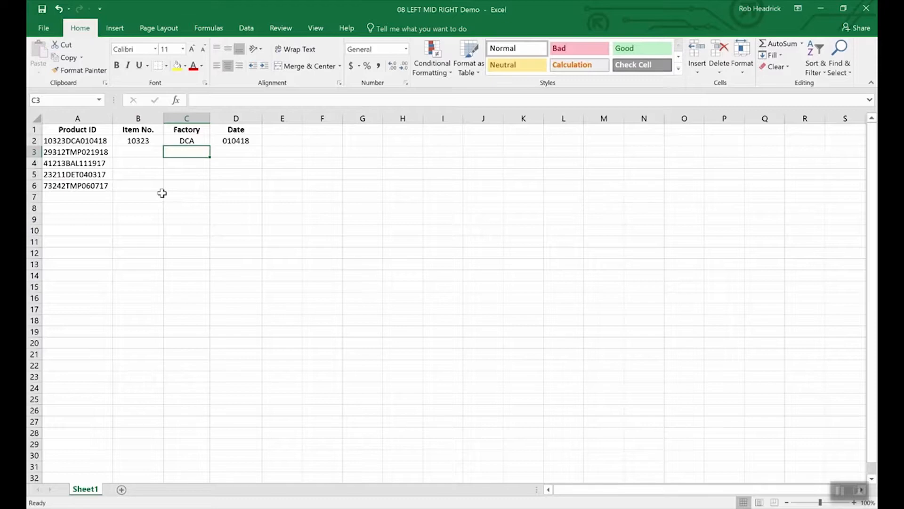
- Fill C2's MID formula down to C6, giving DCA, TMP, BAL, DET and TMP
left_click(188, 141)
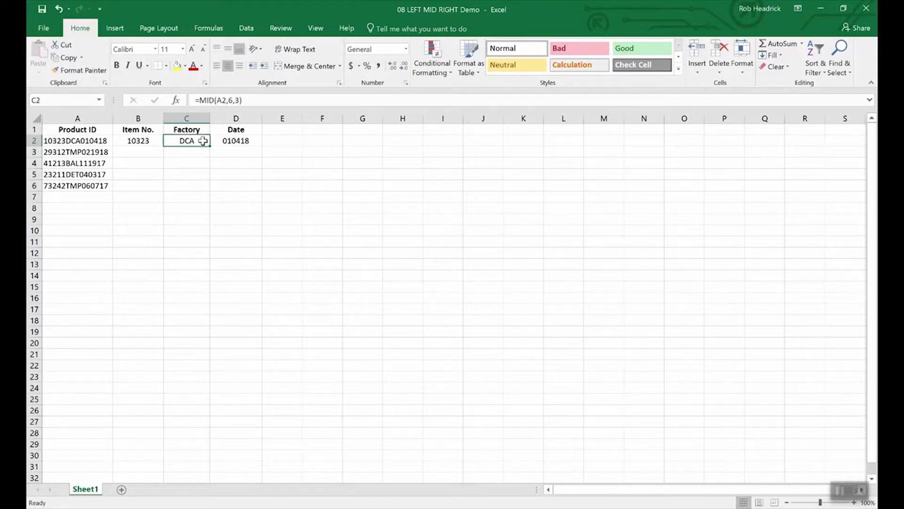
left_click_drag(209, 147, 208, 192)
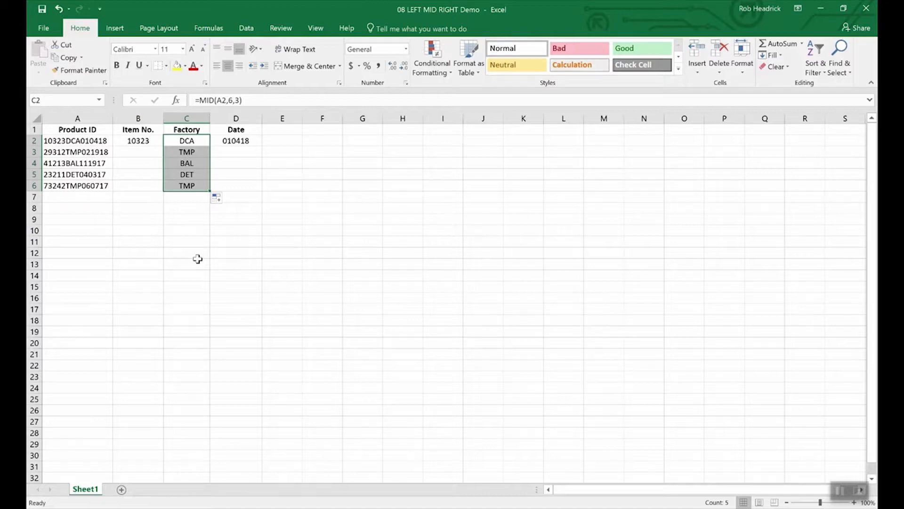
key("Left")
key("Left")
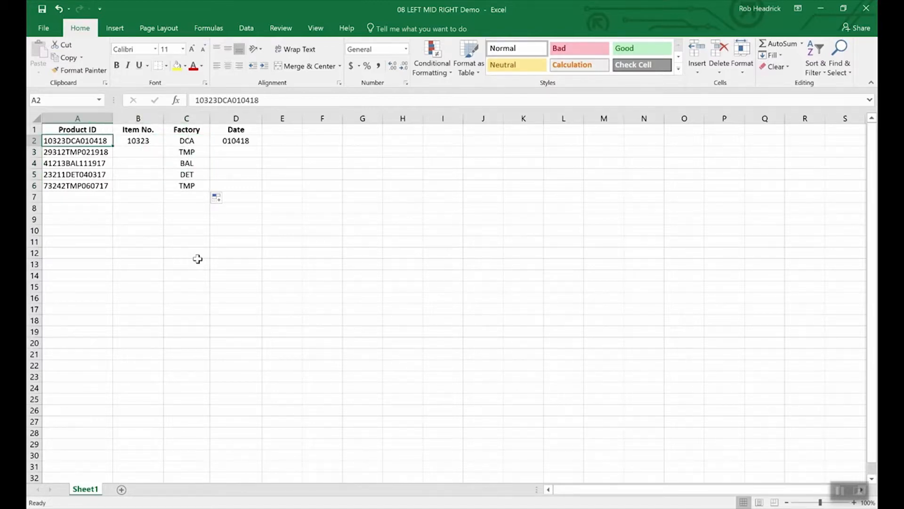
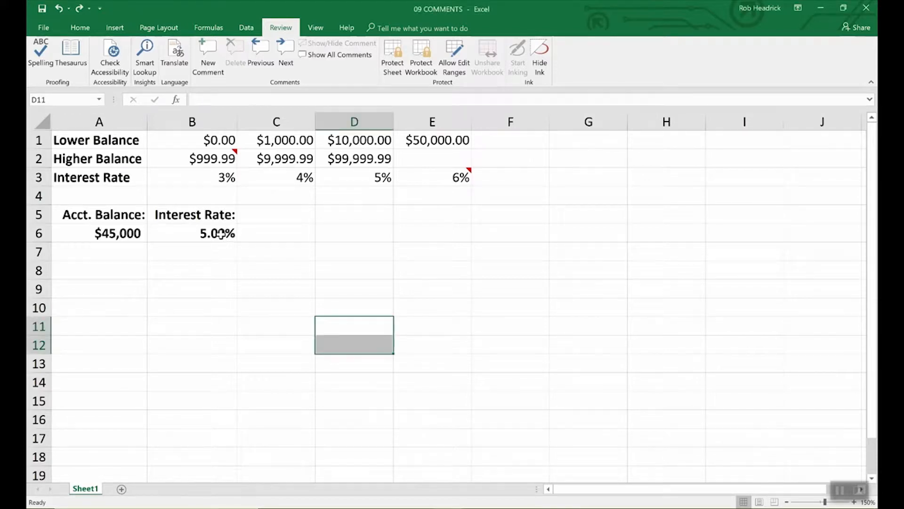
- Add the comment 'Remember to double check rates above.' to the interest rate cell B6
left_click(220, 234)
left_click(205, 52)
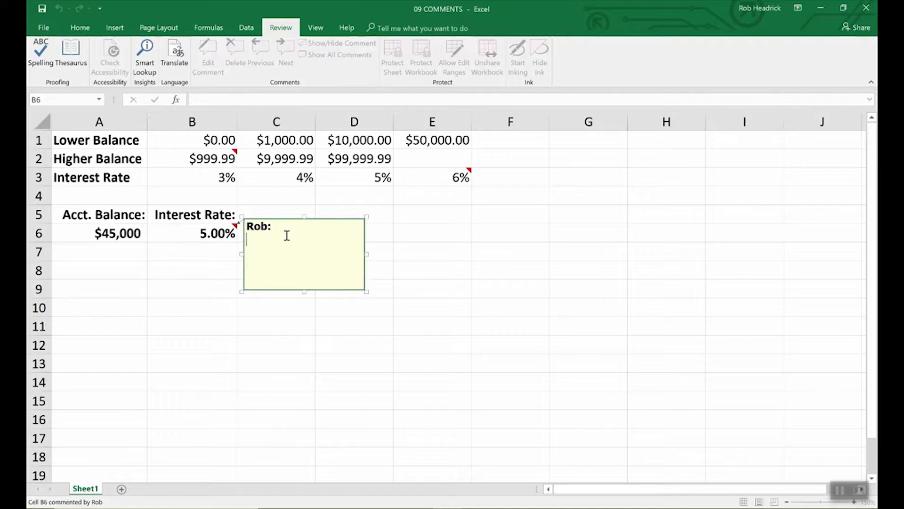
type("Remember to double check rates above.")
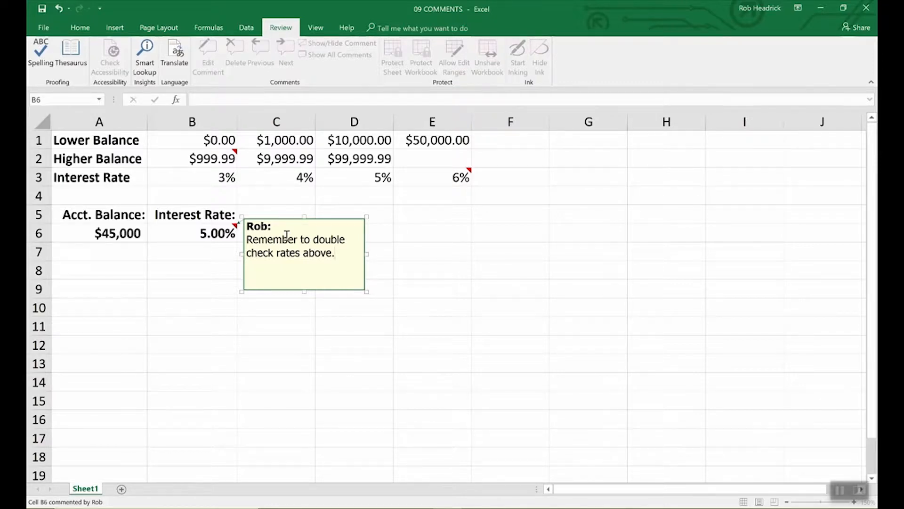
left_click(402, 233)
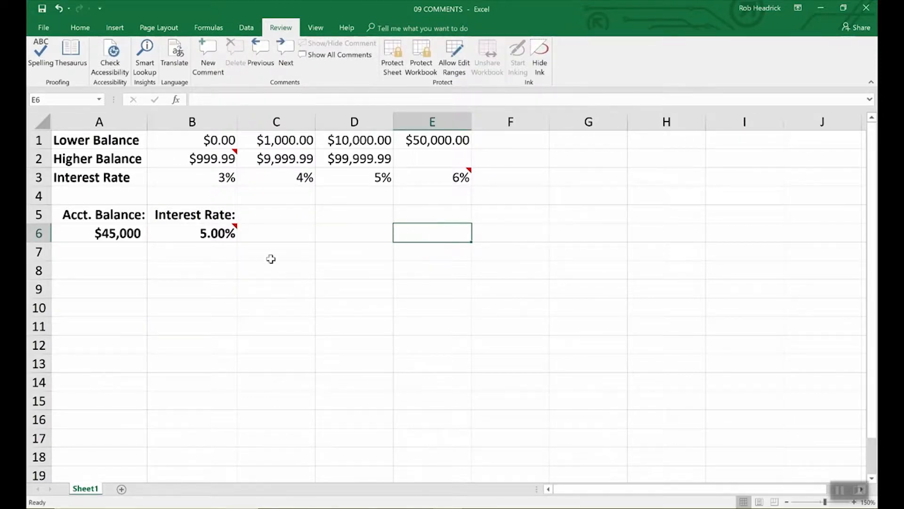
mouse_move(234, 230)
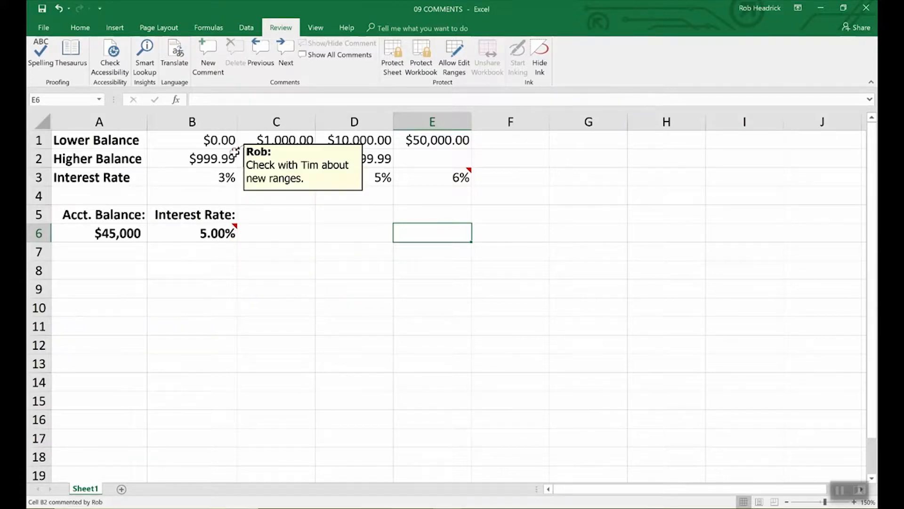
mouse_move(465, 177)
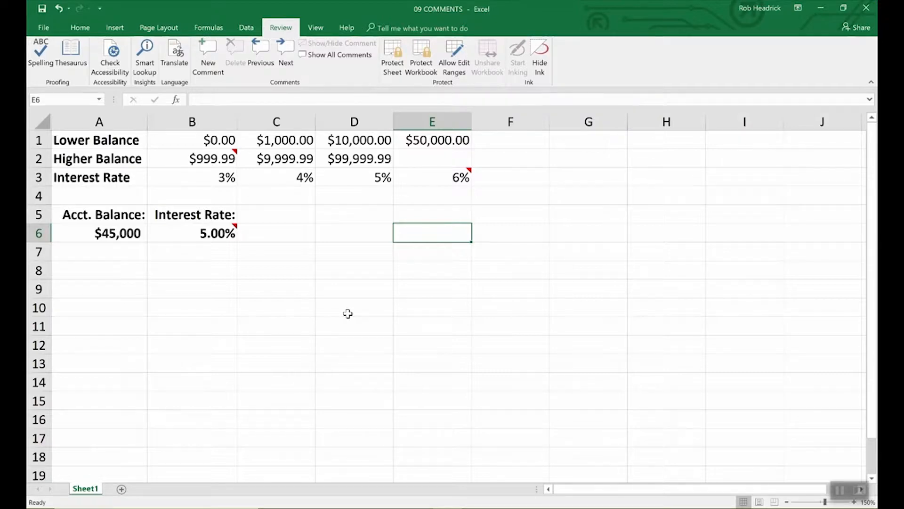
left_click(231, 233)
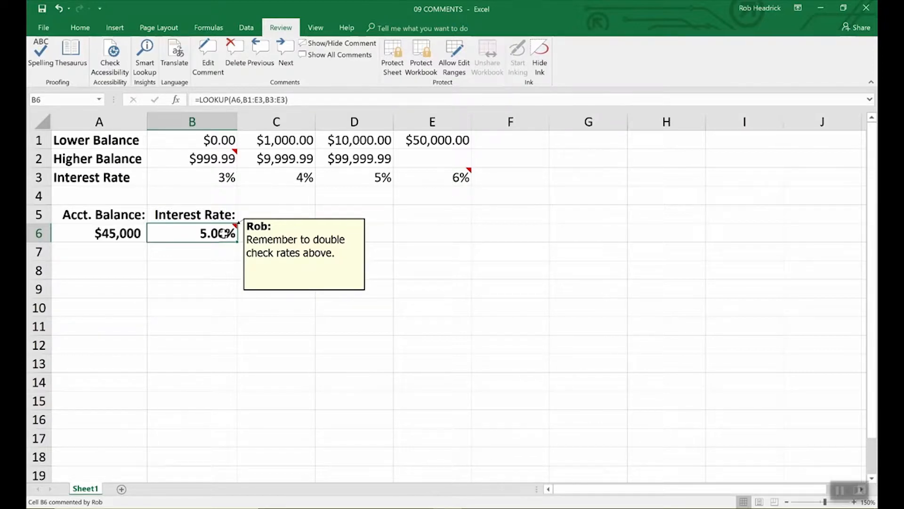
left_click(268, 246)
left_click(223, 232)
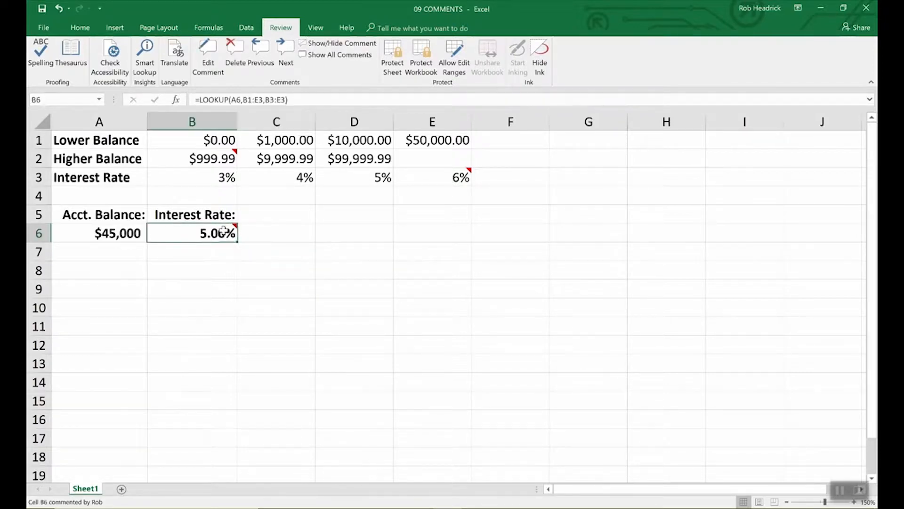
left_click(43, 30)
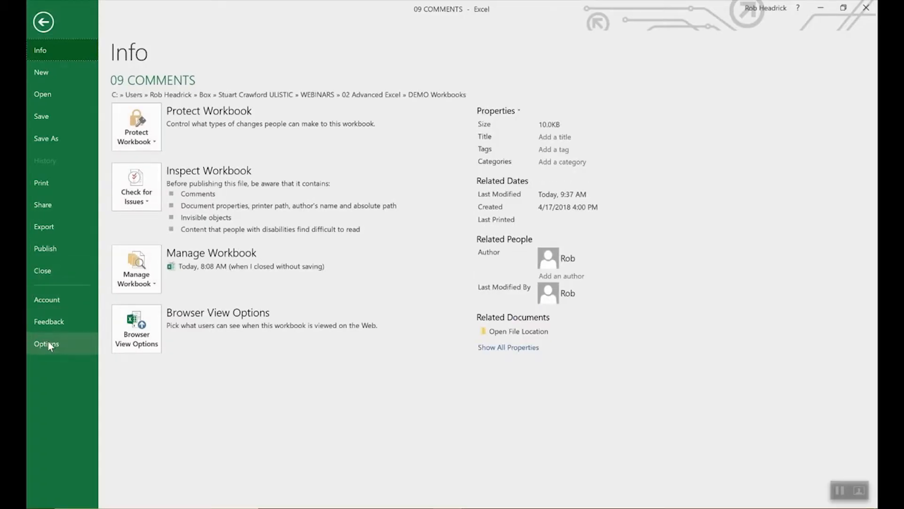
left_click(47, 341)
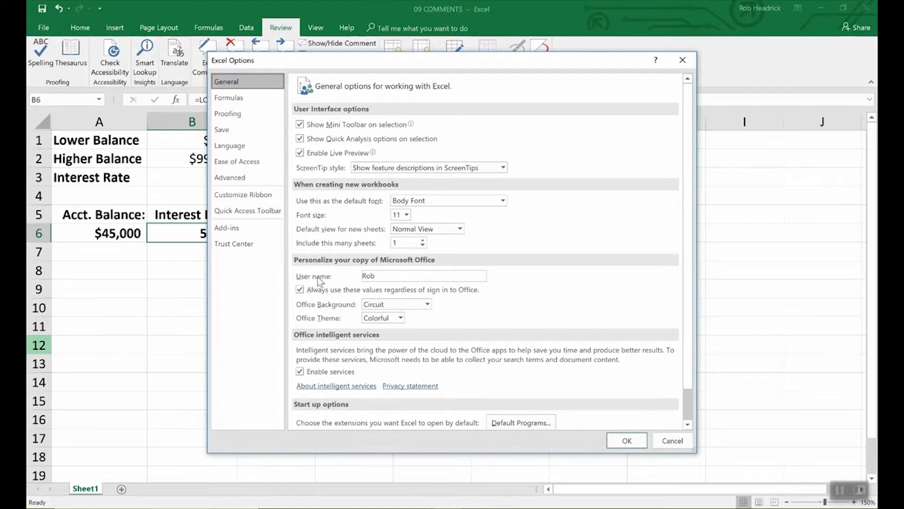
left_click(381, 277)
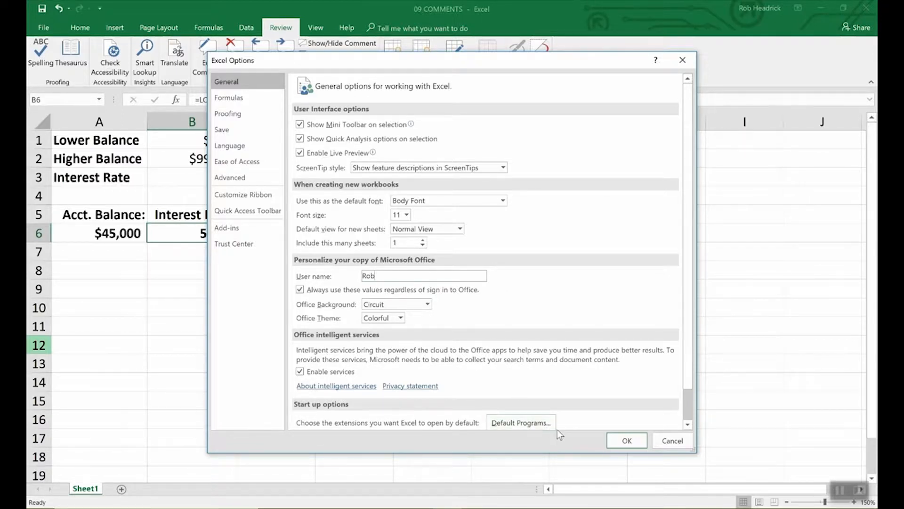
left_click(620, 441)
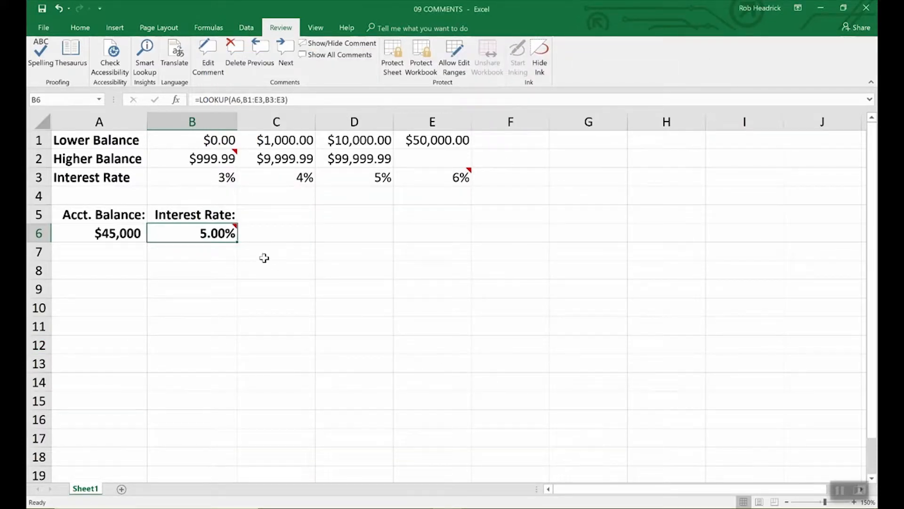
- Keep B6's comment permanently shown, opening and closing Format Comment without changes
left_click(336, 43)
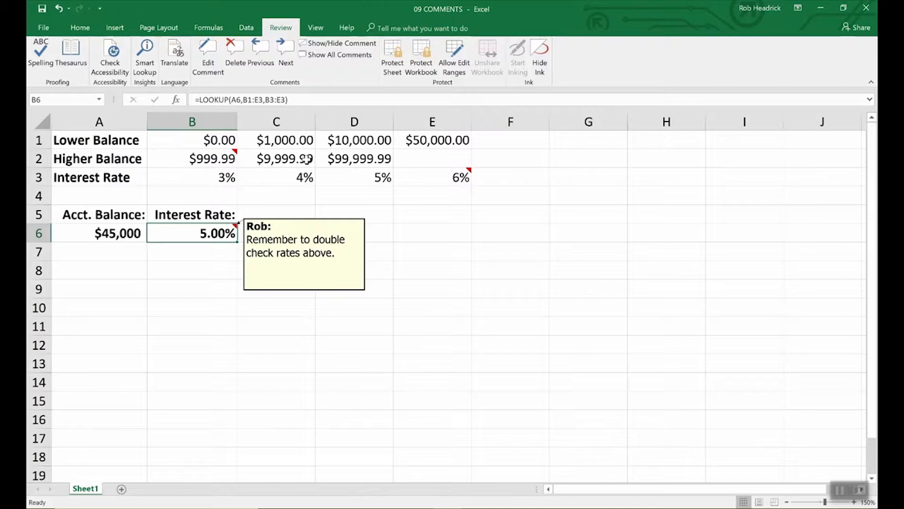
right_click(305, 253)
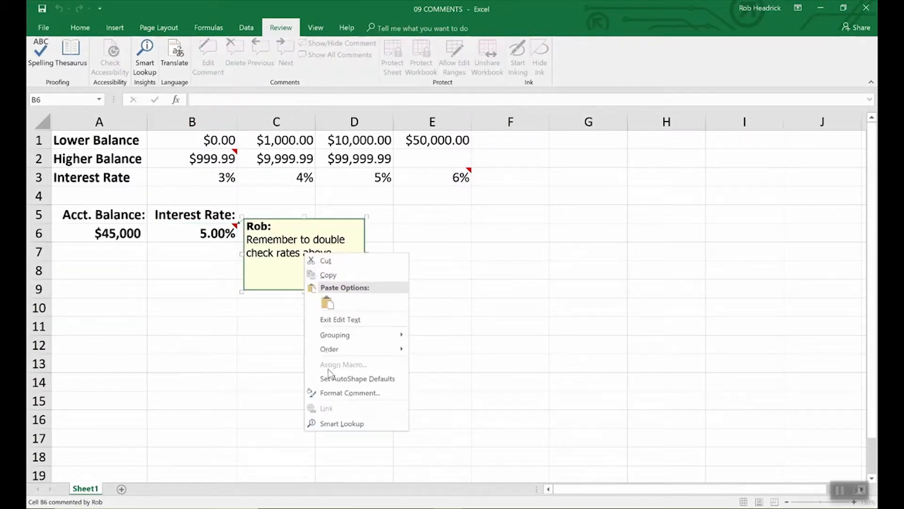
left_click(336, 393)
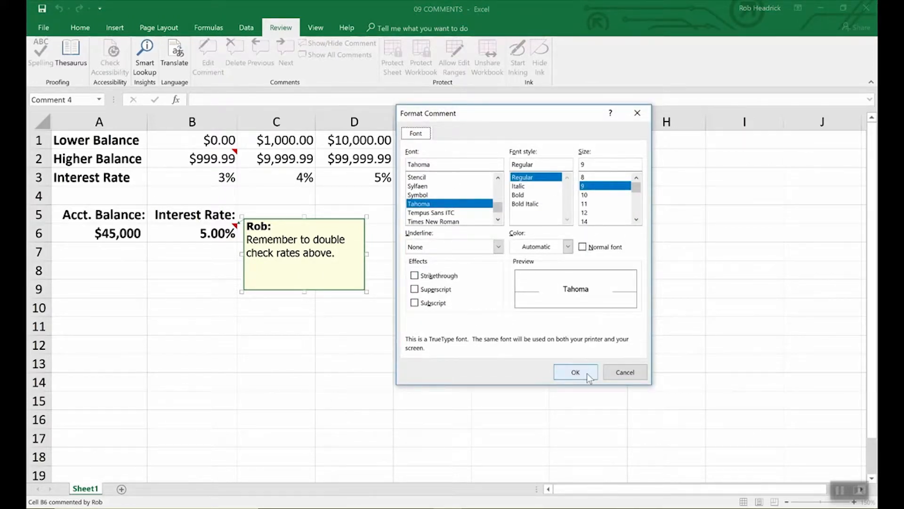
left_click(624, 372)
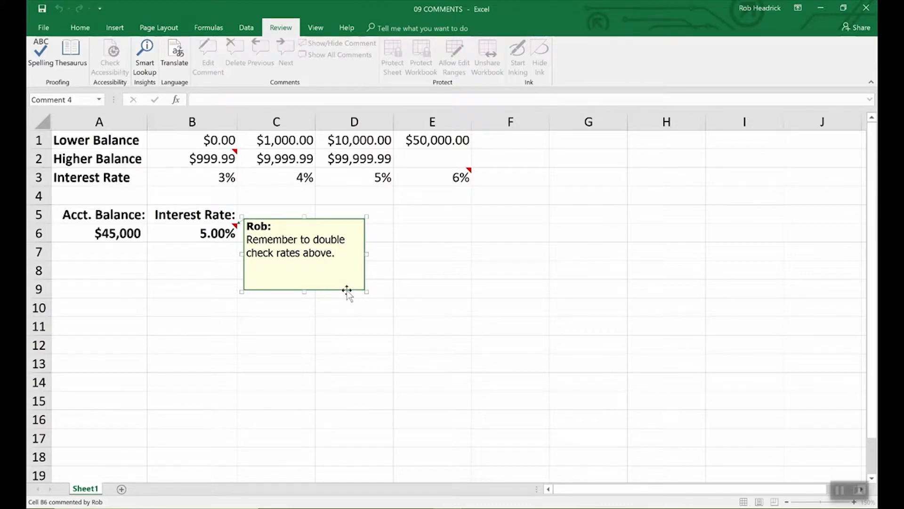
right_click(348, 290)
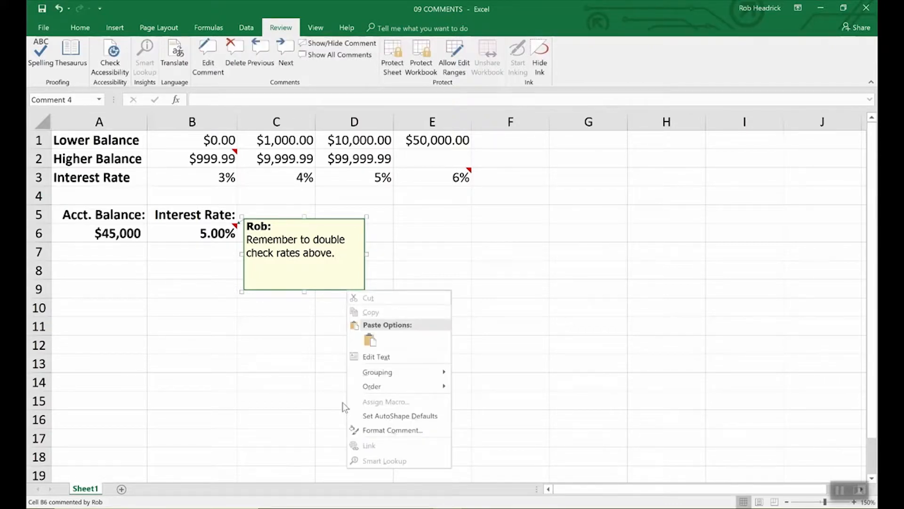
- Change the B6 comment's fill colour from pale yellow to light turquoise
left_click(375, 430)
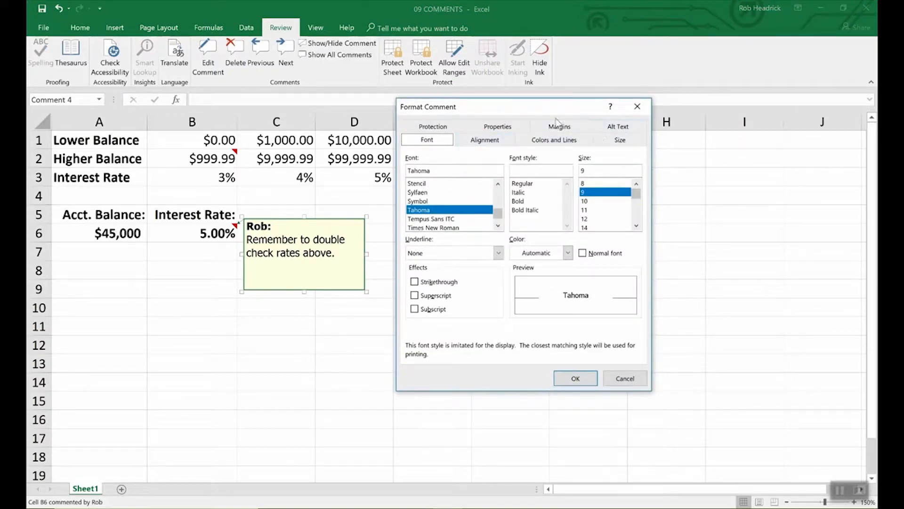
left_click(556, 142)
left_click(534, 174)
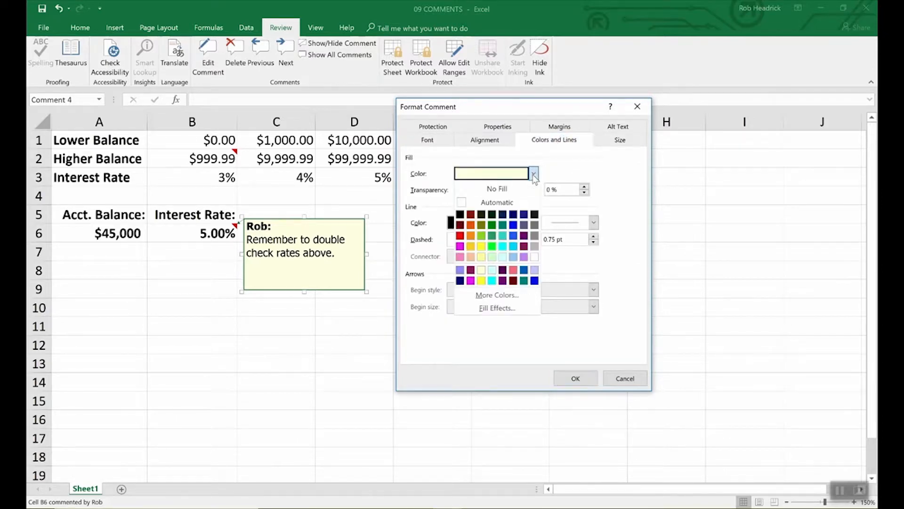
left_click(502, 256)
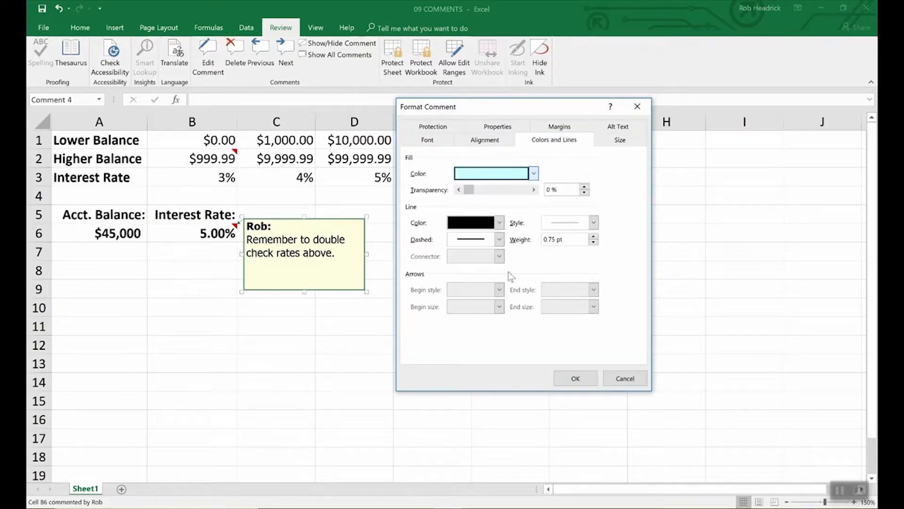
left_click(590, 378)
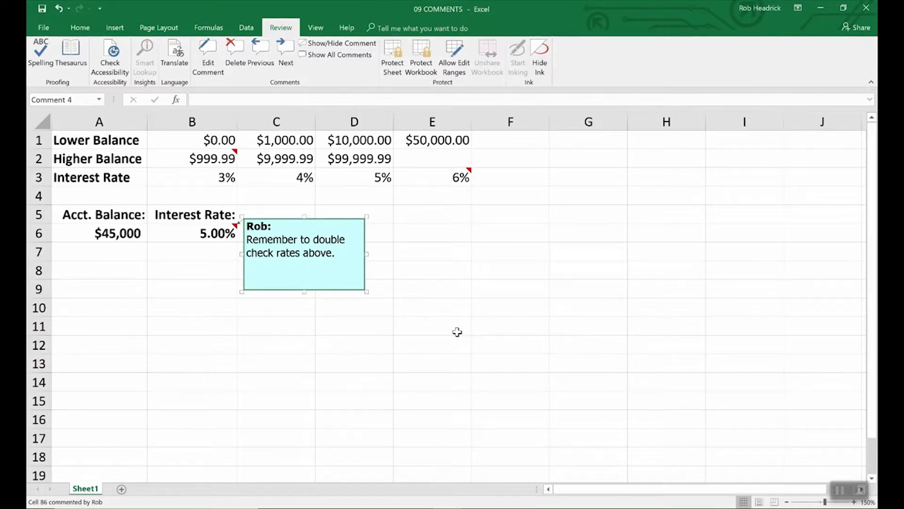
- Check the comments on B2 and E3, then show all comments on the sheet
left_click(457, 332)
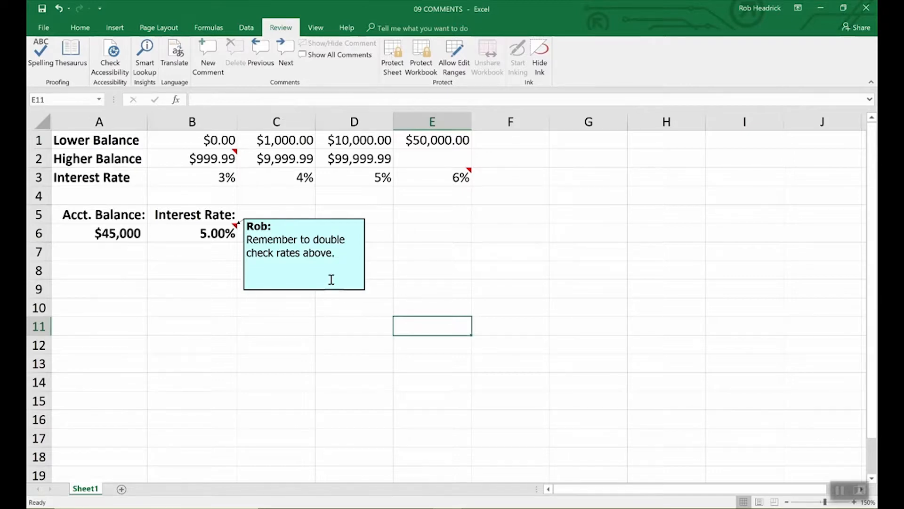
left_click(232, 156)
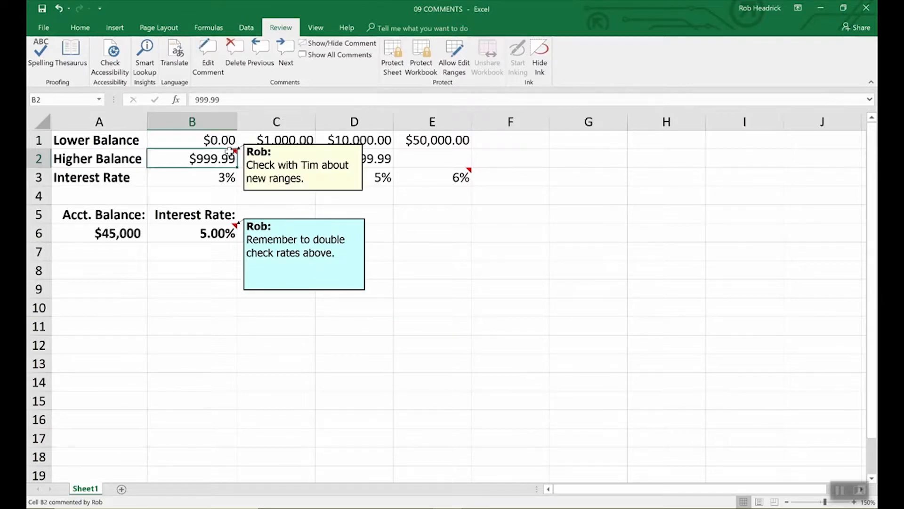
left_click(445, 184)
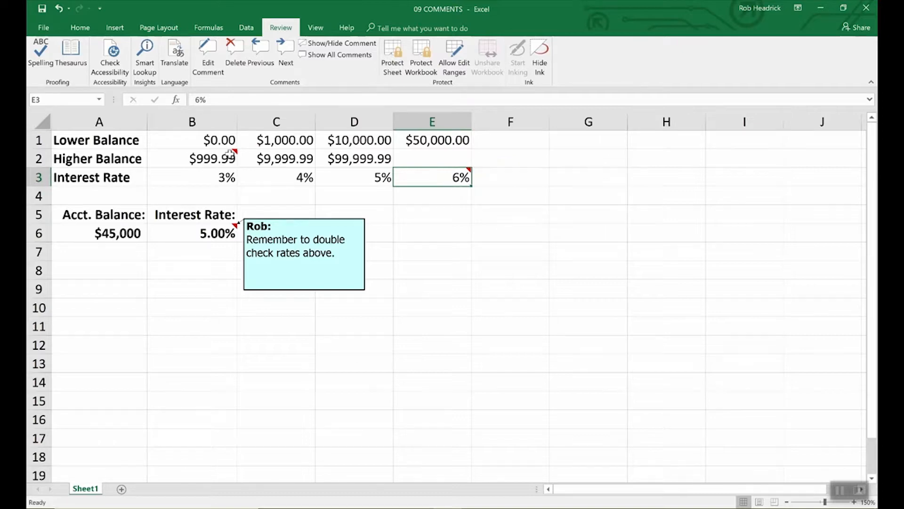
mouse_move(432, 181)
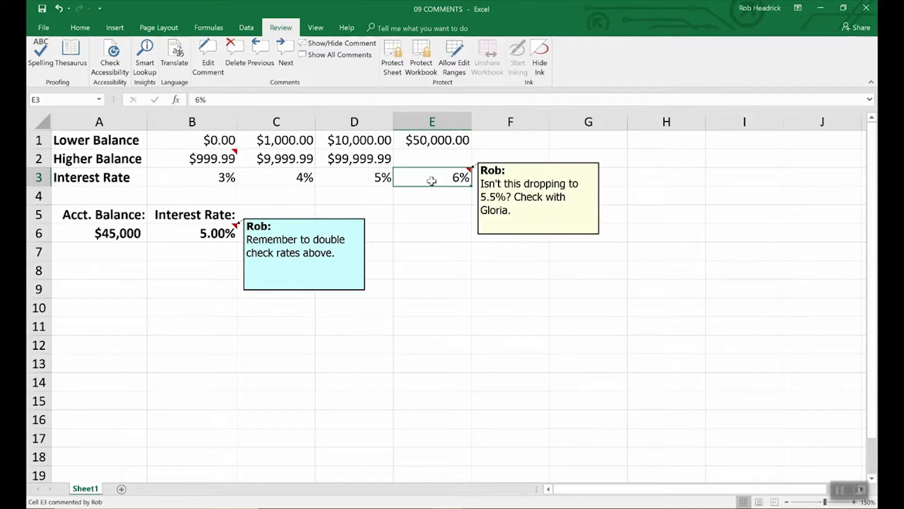
left_click(213, 157)
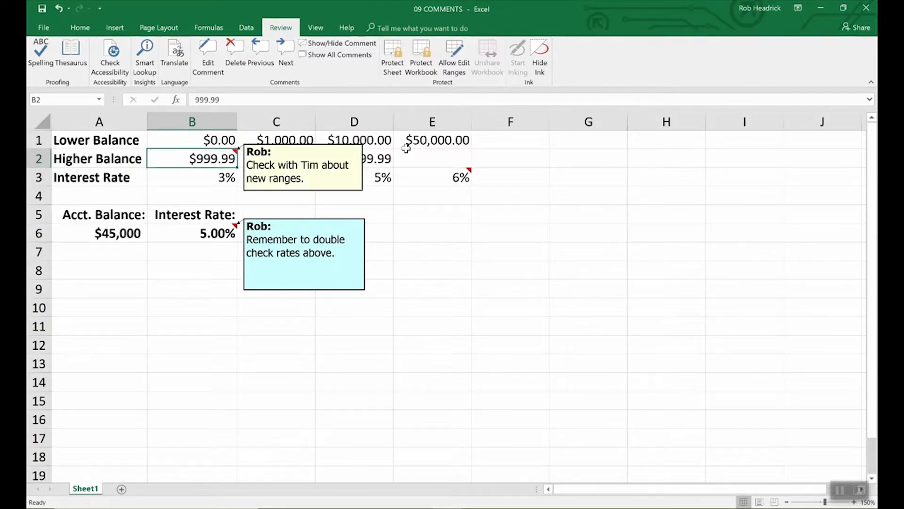
left_click(348, 55)
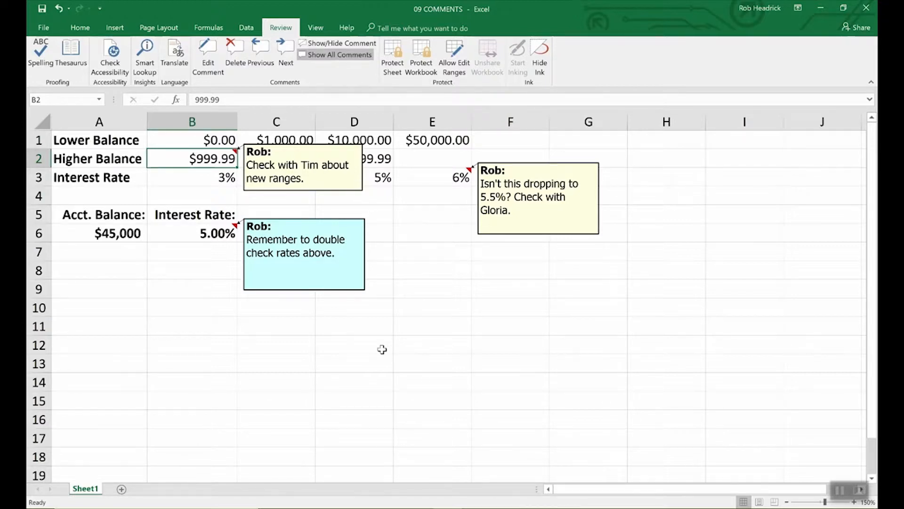
- Delete the comment on B6 and deselect the B2 comment box
left_click(210, 234)
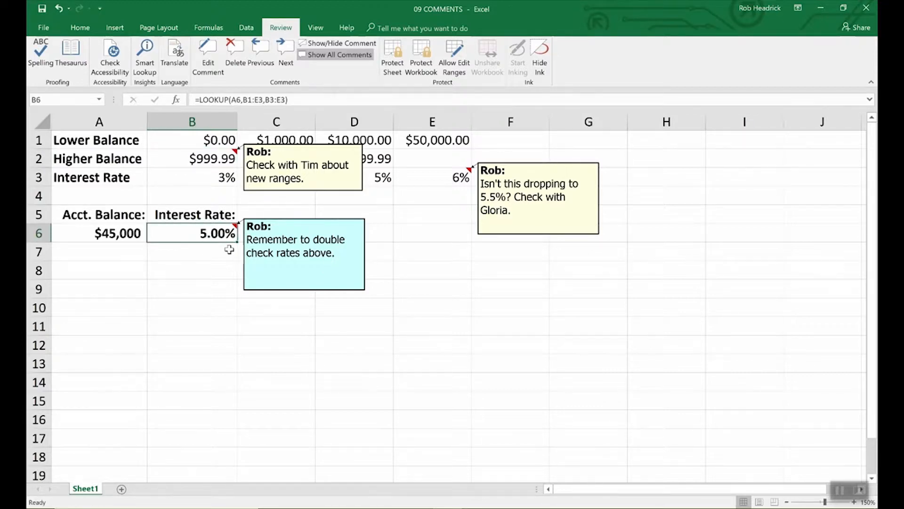
left_click(235, 49)
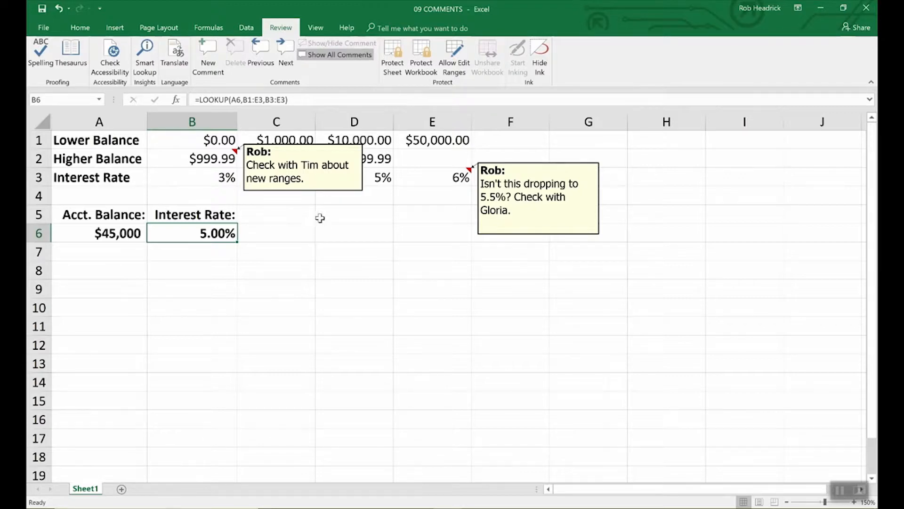
left_click(330, 192)
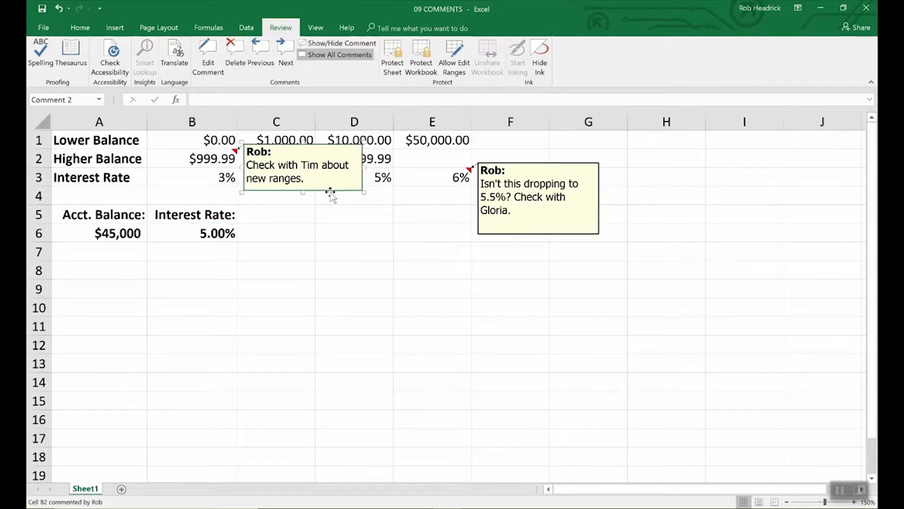
key("Escape")
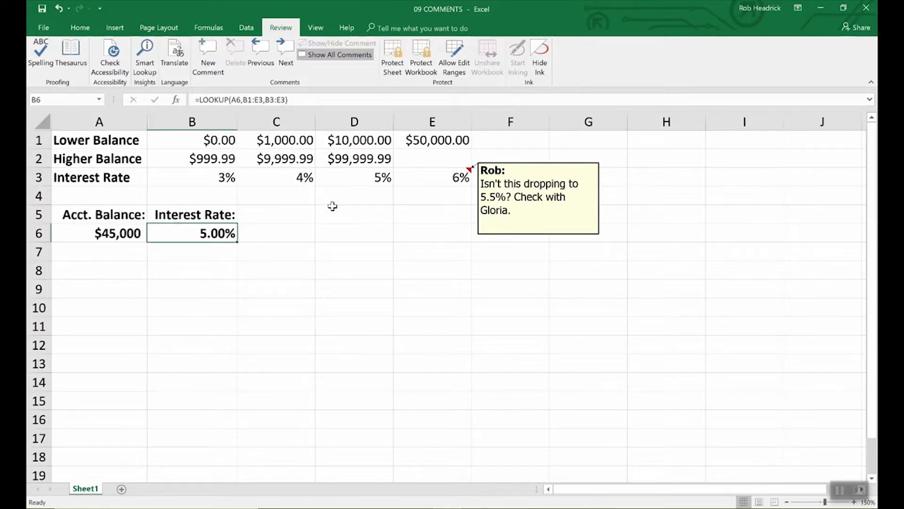
- Shrink the E3 comment box by dragging its corner handle so it fits the note
left_click(529, 234)
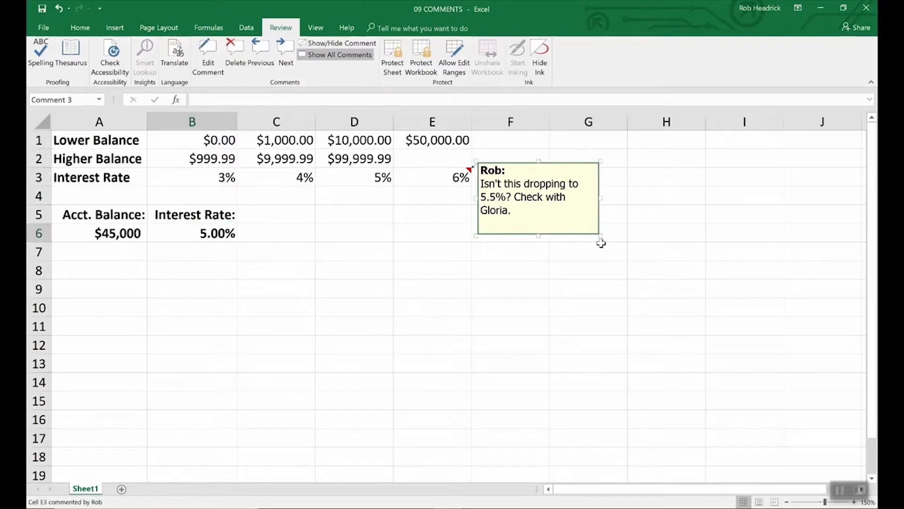
left_click_drag(600, 235, 696, 354)
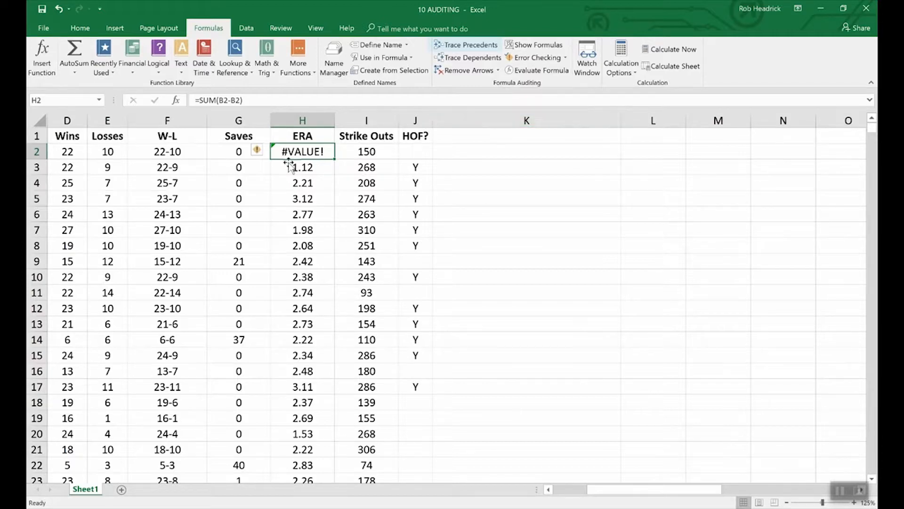
- Trace the precedents of W-L cell F2, showing arrows from D2 and E2
left_click(178, 152)
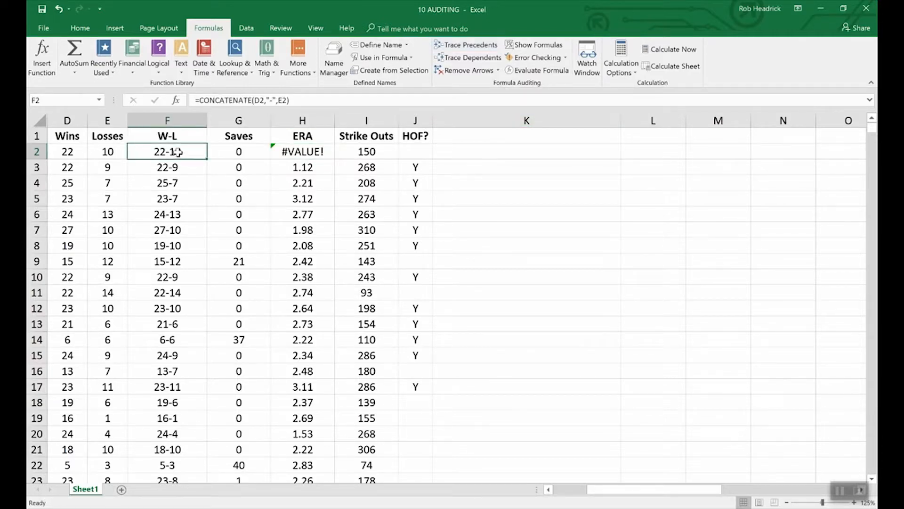
left_click(460, 45)
left_click_drag(635, 489, 591, 492)
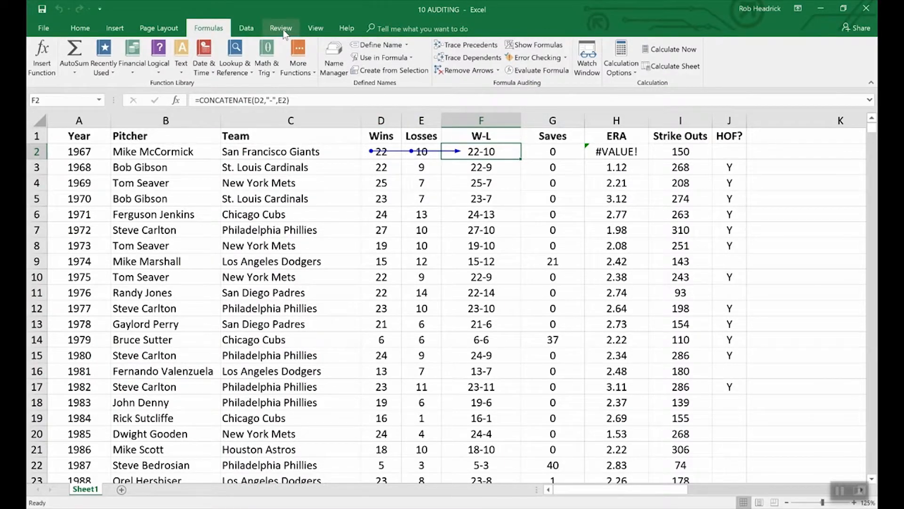
- Switch to the 09 COMMENTS workbook
left_click(316, 29)
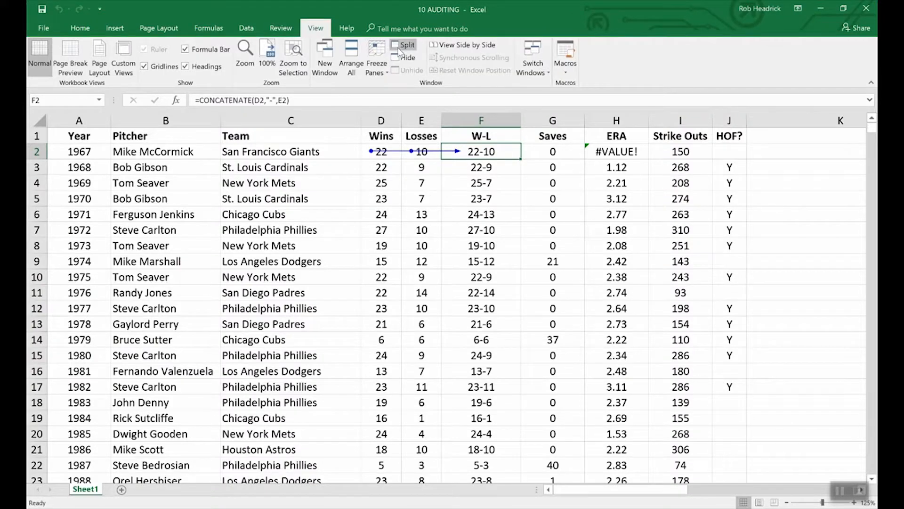
left_click(542, 63)
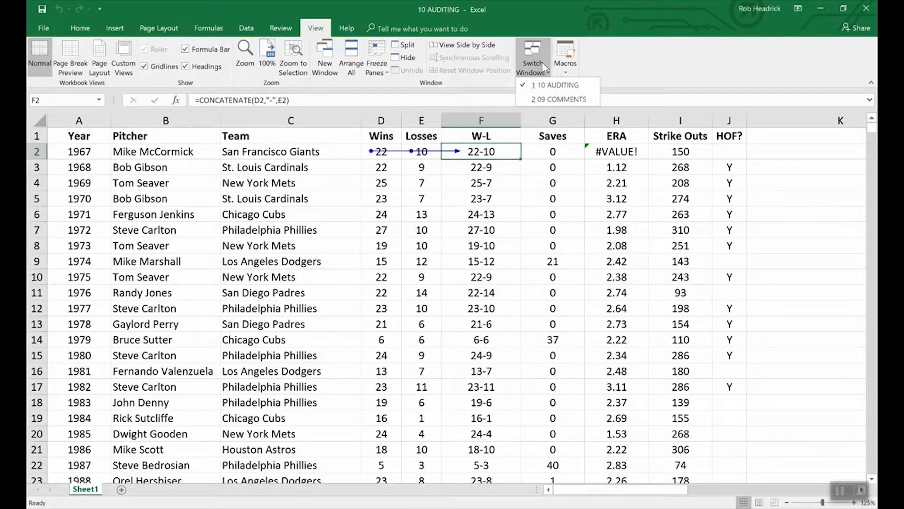
left_click(555, 99)
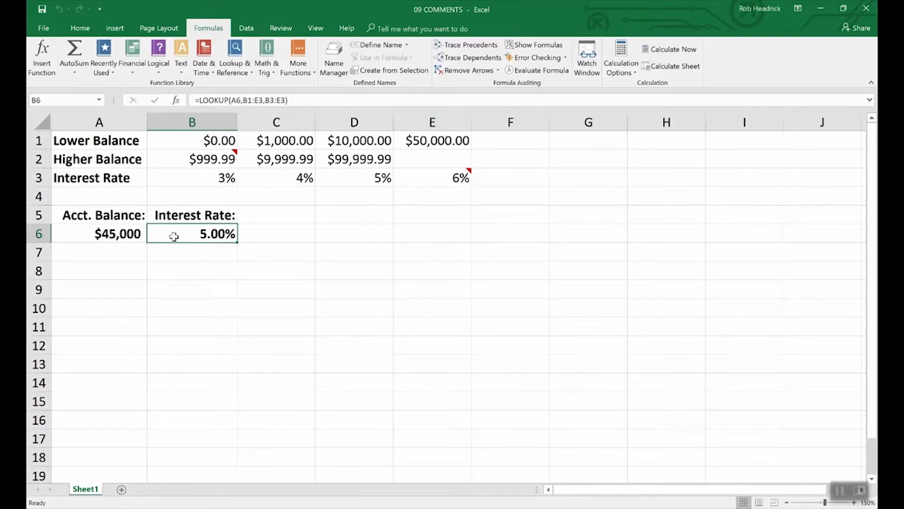
- Trace B6's precedents, remove the arrows, and switch back to 10 AUDITING
left_click(482, 49)
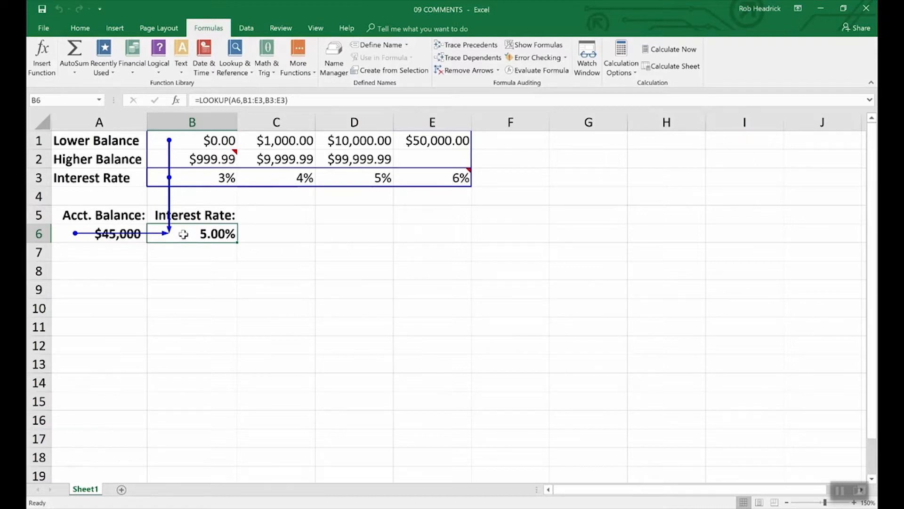
left_click(467, 71)
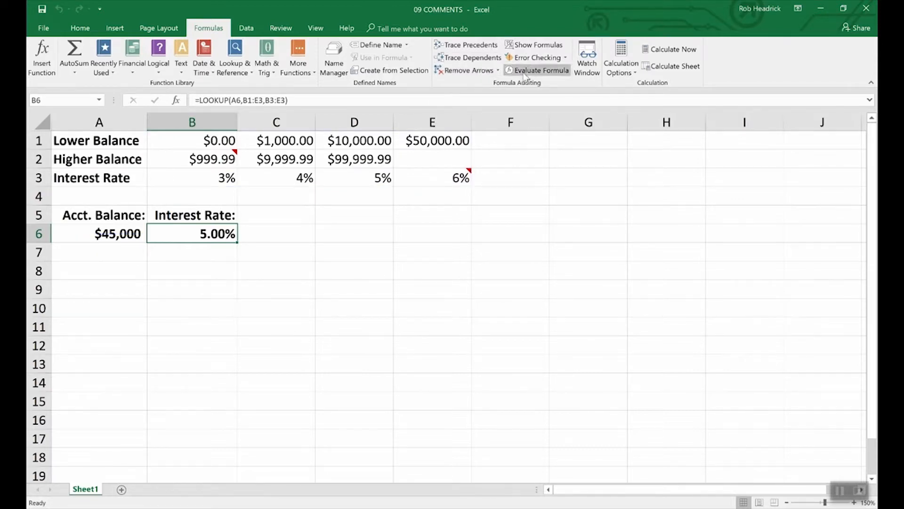
left_click(316, 28)
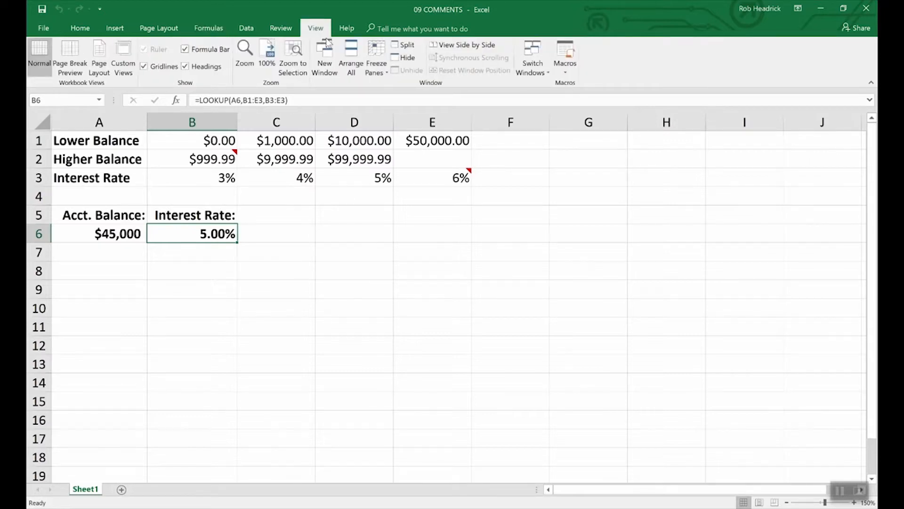
left_click(535, 65)
left_click(537, 84)
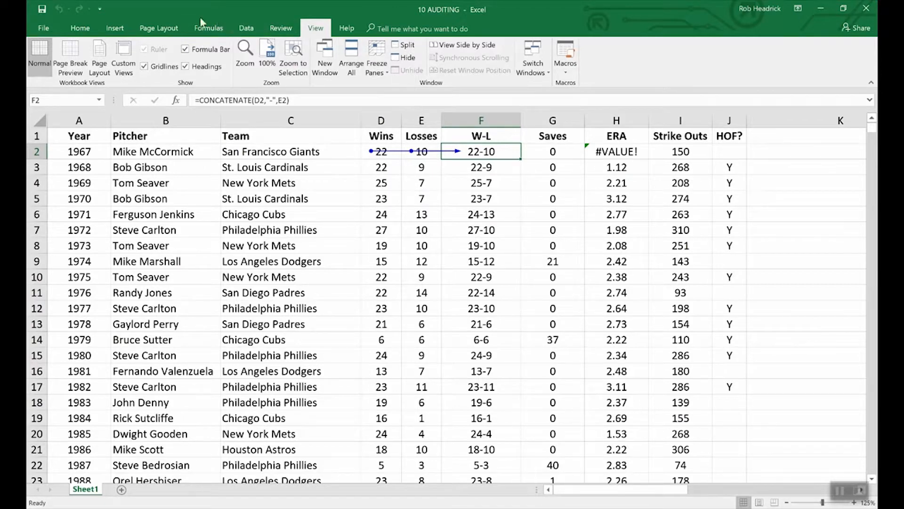
- Remove row 2's trace arrows, then turn Show Formulas on to review and off again
left_click(208, 28)
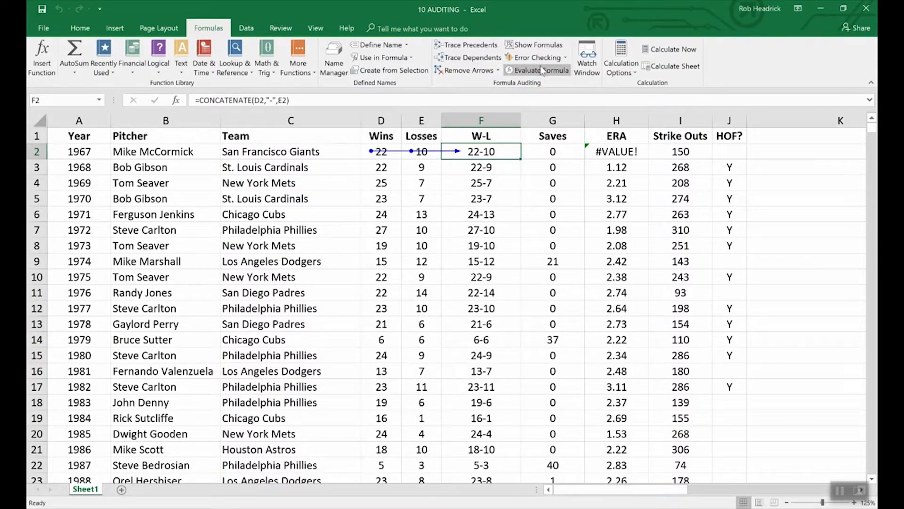
left_click(472, 73)
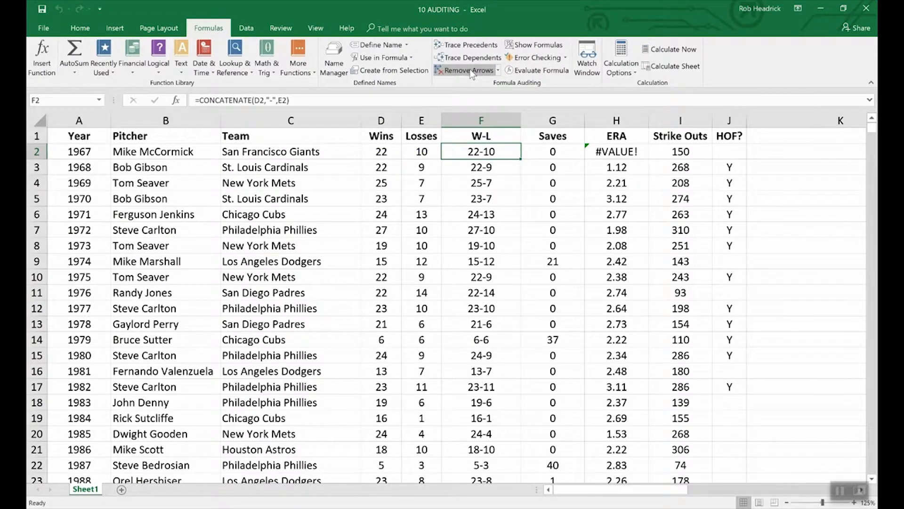
left_click(525, 46)
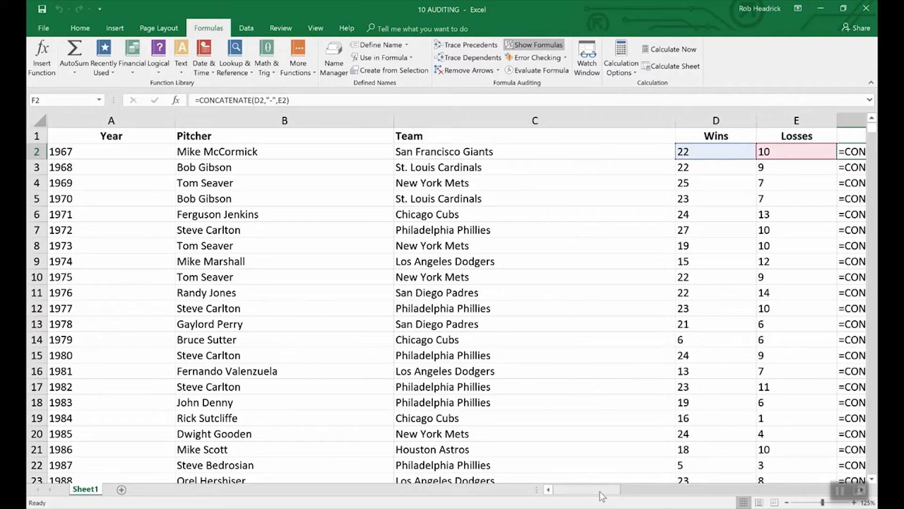
left_click_drag(600, 490, 635, 485)
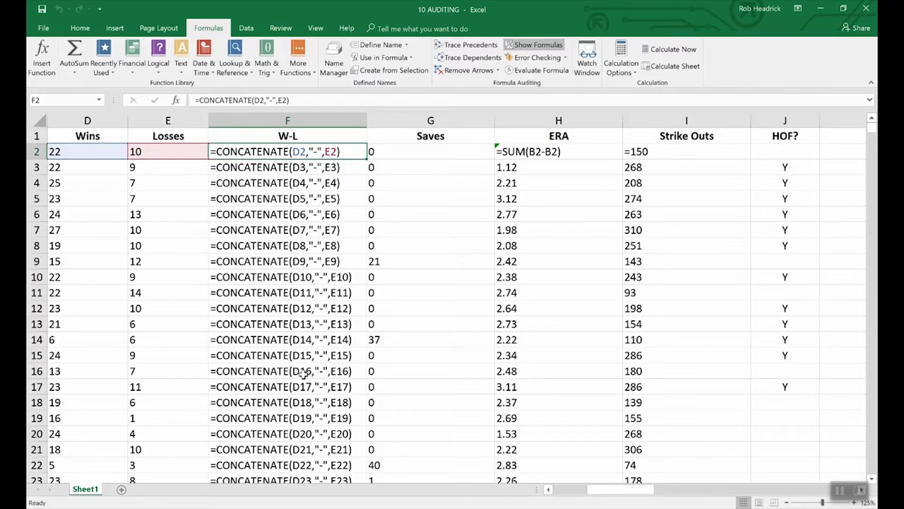
left_click(540, 47)
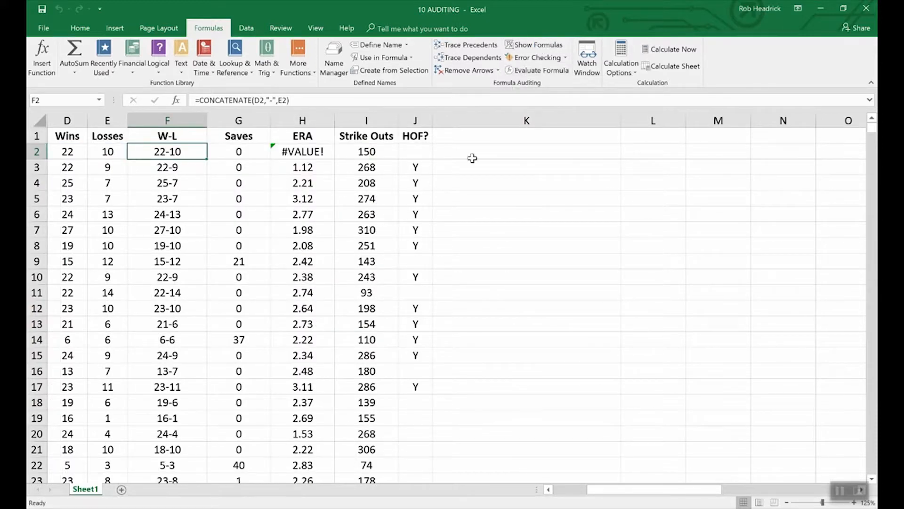
left_click(549, 490)
left_click(549, 489)
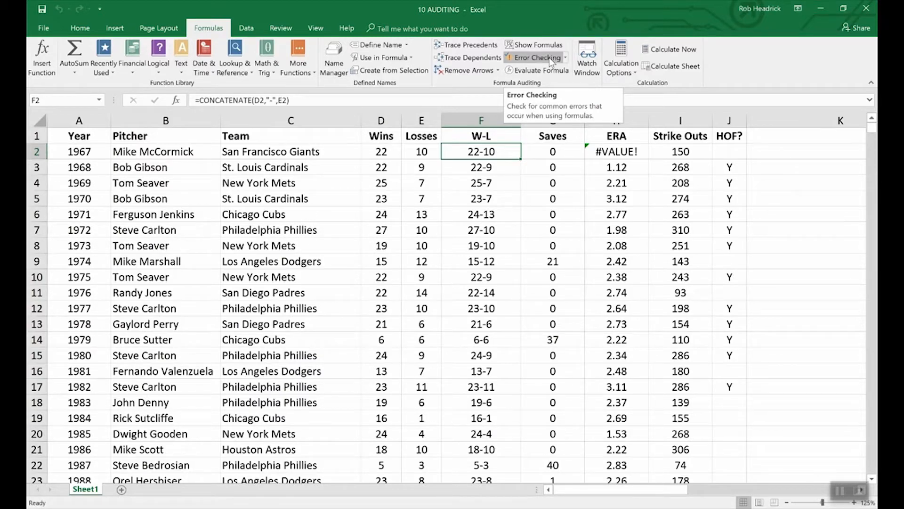
left_click(549, 58)
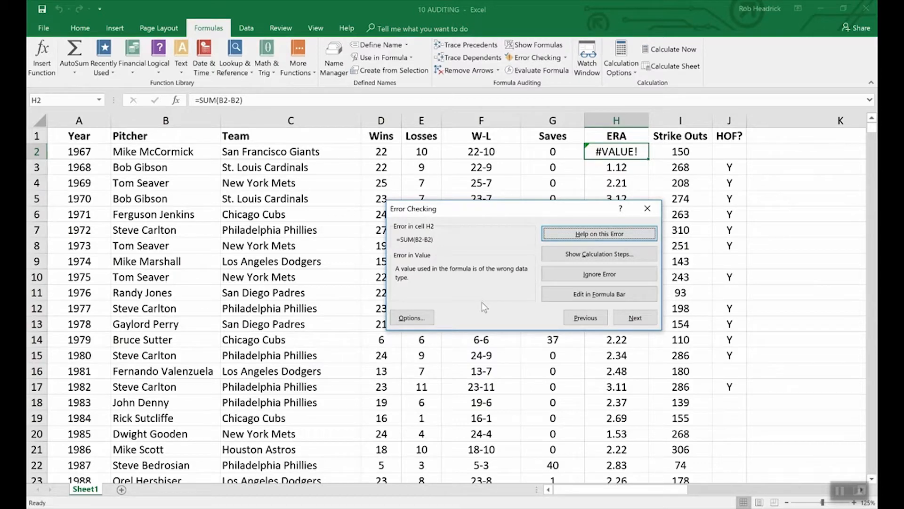
left_click(778, 296)
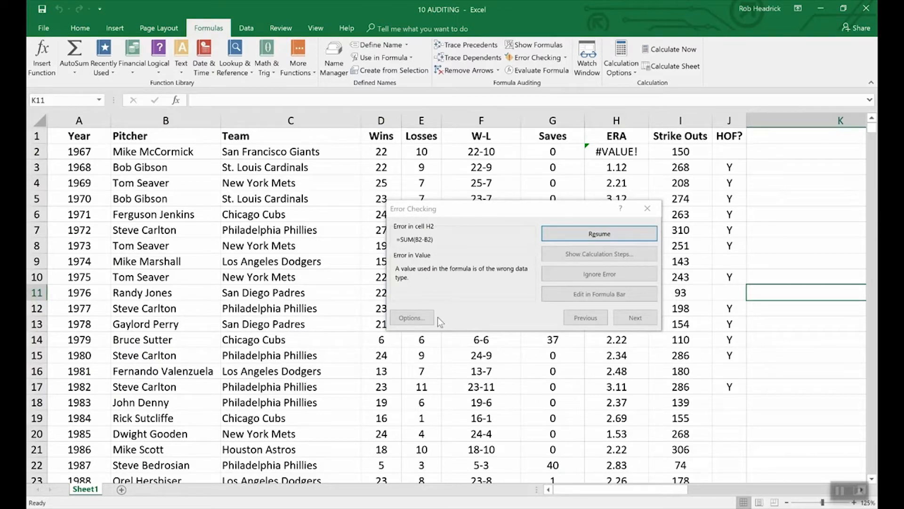
left_click(647, 209)
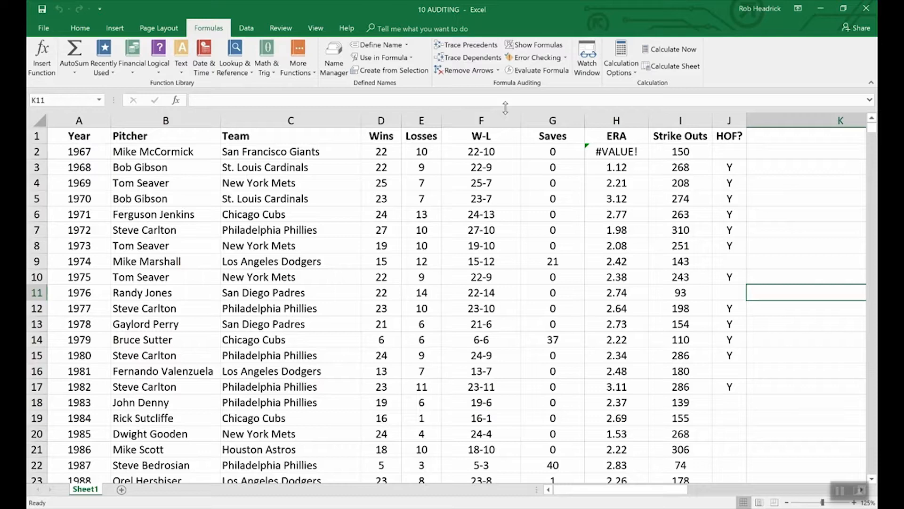
- Evaluate F2's formula step by step: D2 becomes 22, E2 becomes 10, result 22-10
left_click(464, 152)
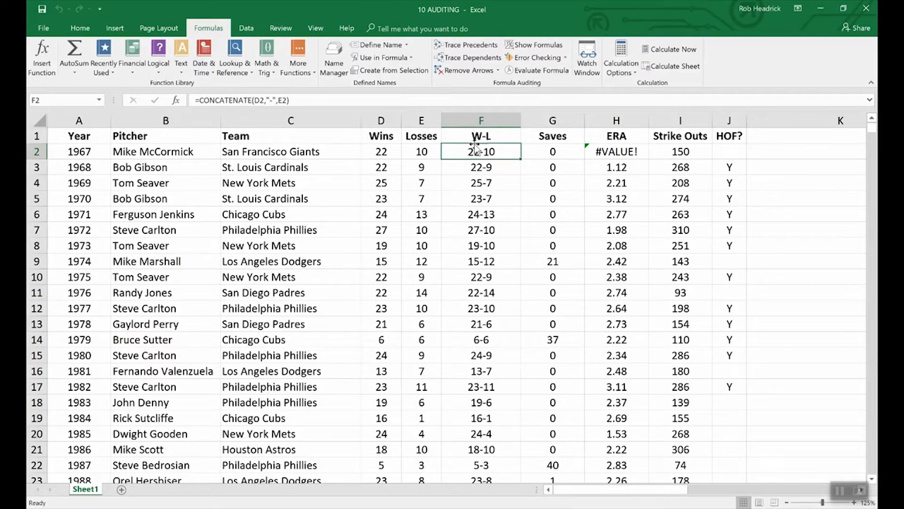
left_click(537, 70)
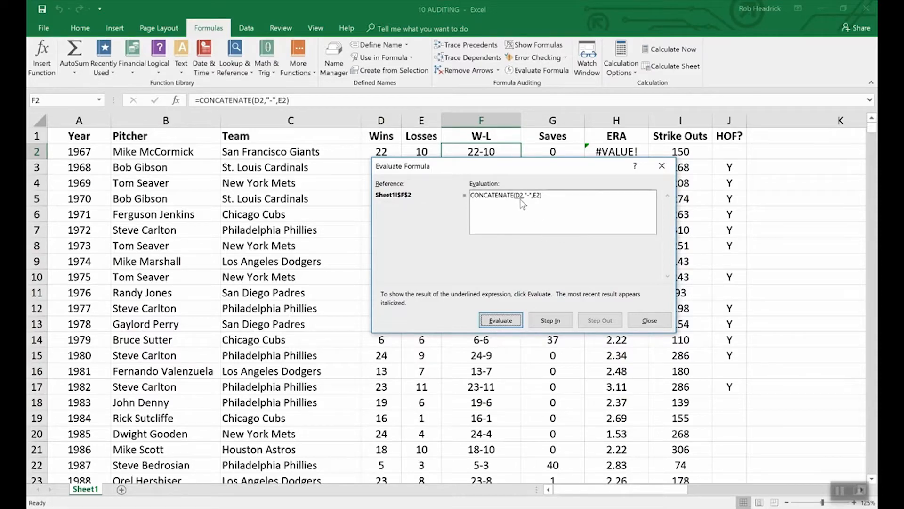
left_click(509, 322)
left_click_drag(422, 165, 423, 174)
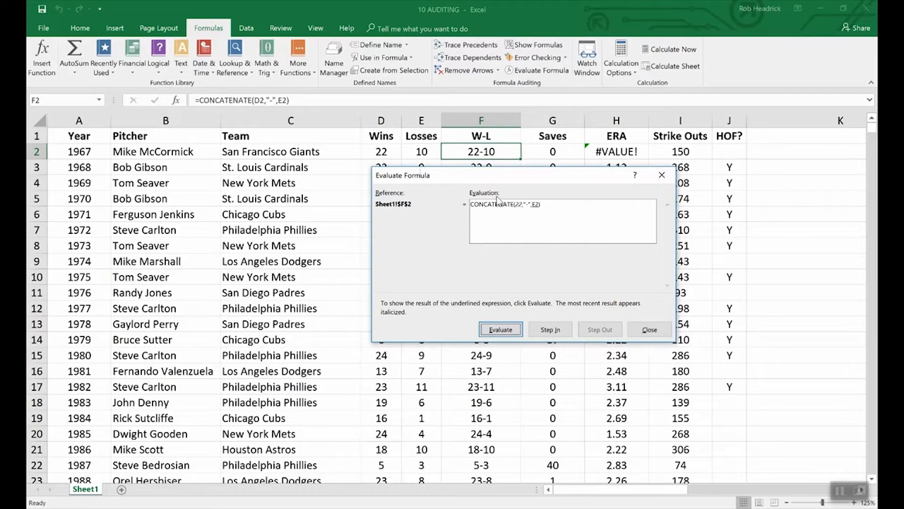
left_click(502, 330)
left_click(511, 332)
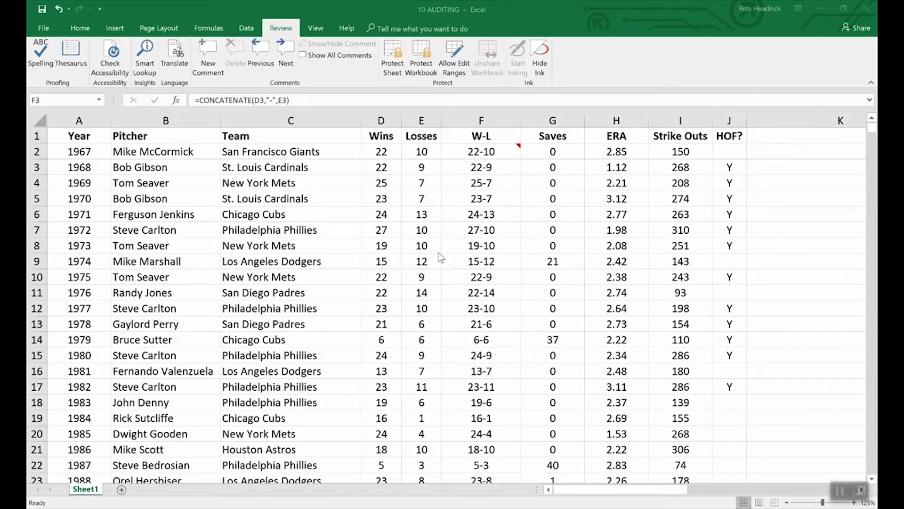
- Encrypt the workbook with an open password, entering and confirming it
left_click(43, 29)
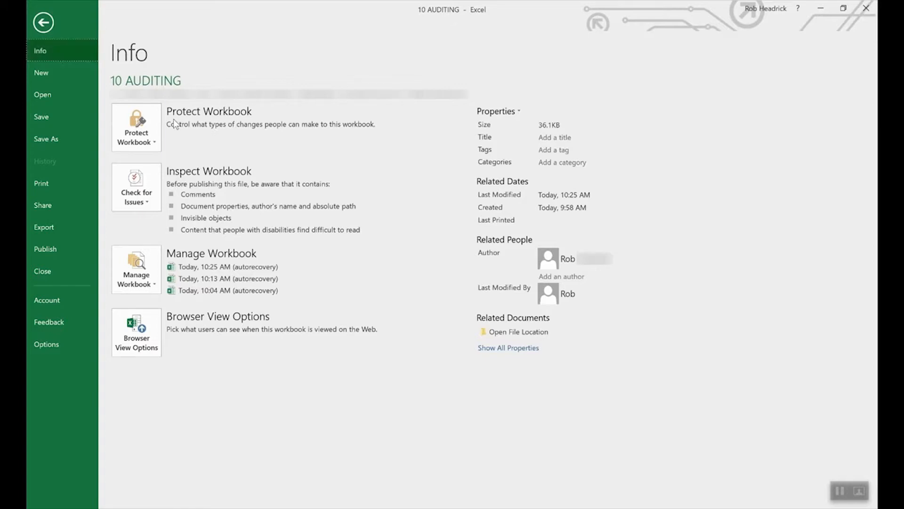
left_click(152, 125)
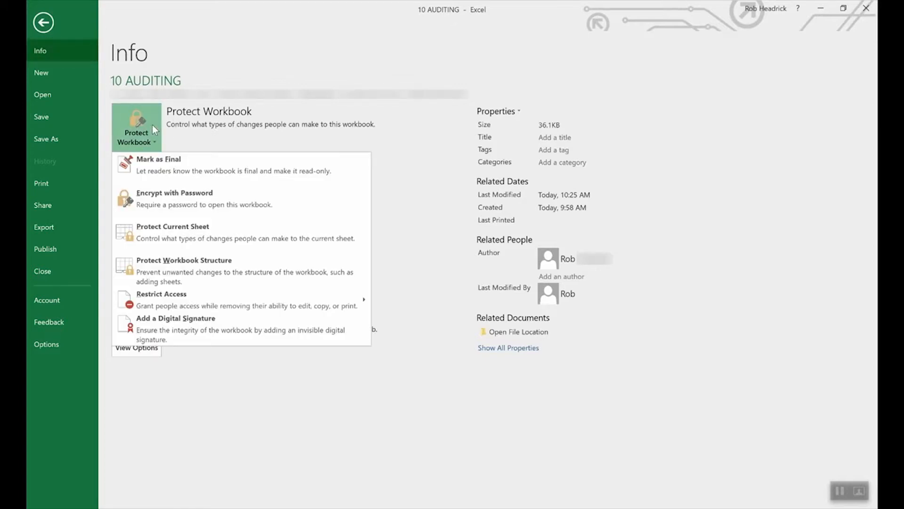
left_click(193, 203)
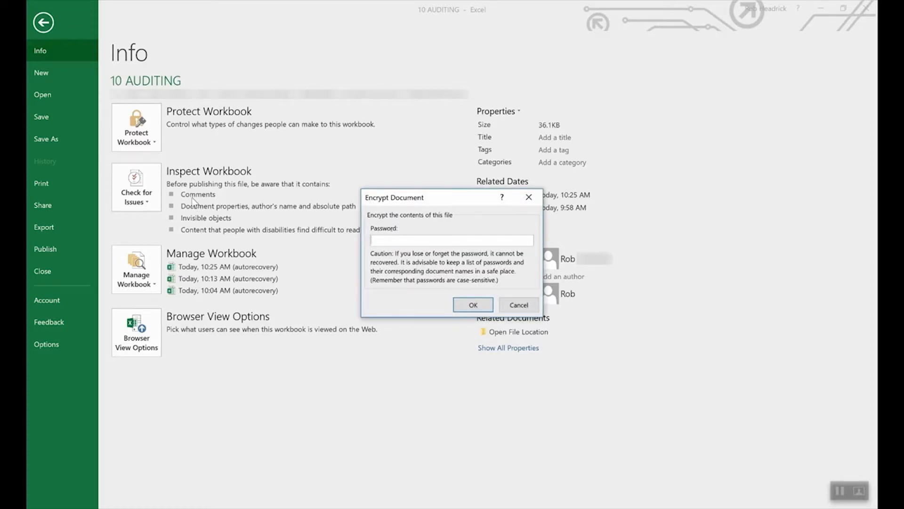
type("1234")
left_click(470, 306)
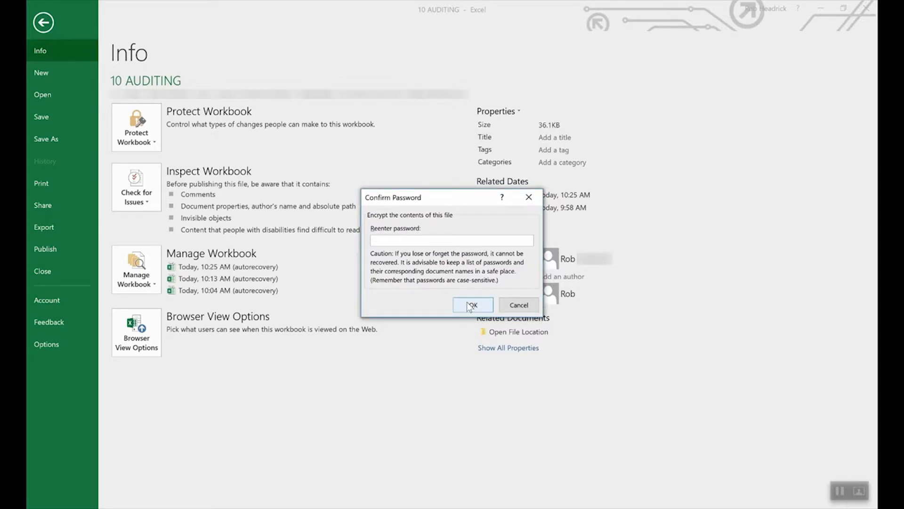
type("1234")
left_click(472, 305)
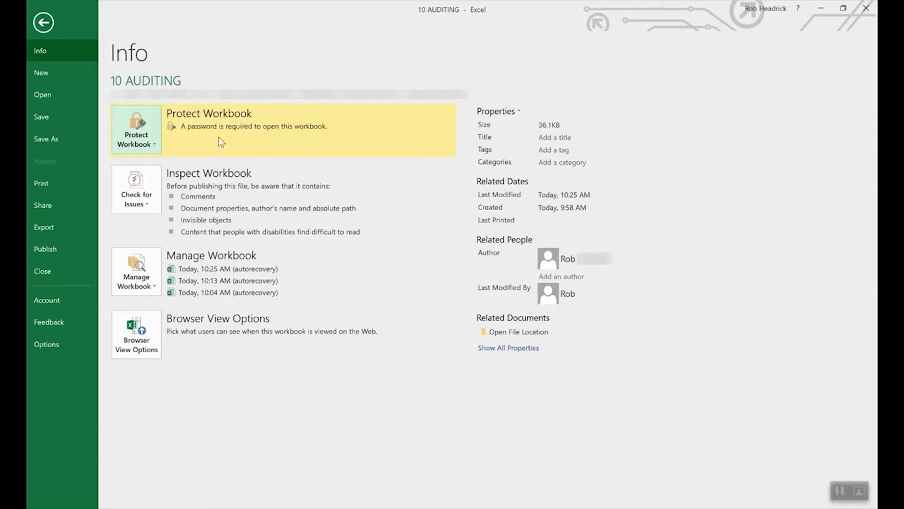
- Clear the existing password in Encrypt with Password so the workbook opens without one
left_click(144, 142)
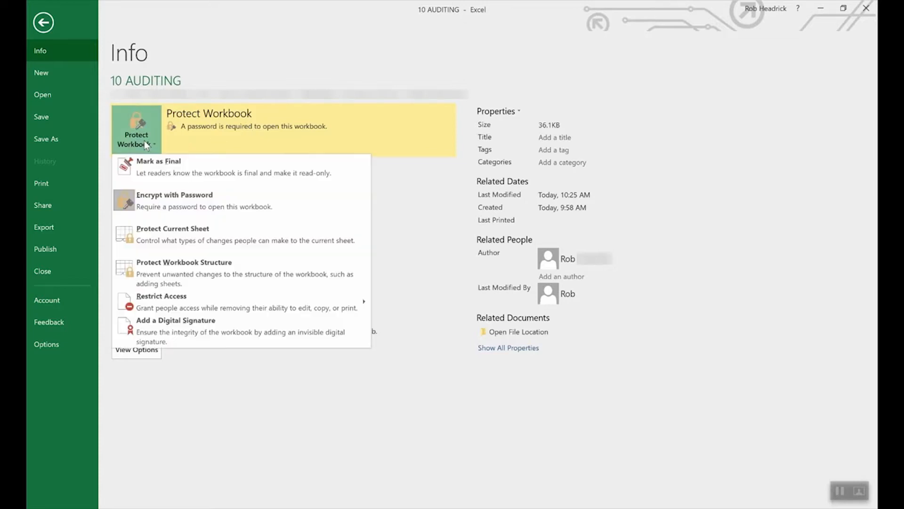
left_click(170, 203)
type("1234")
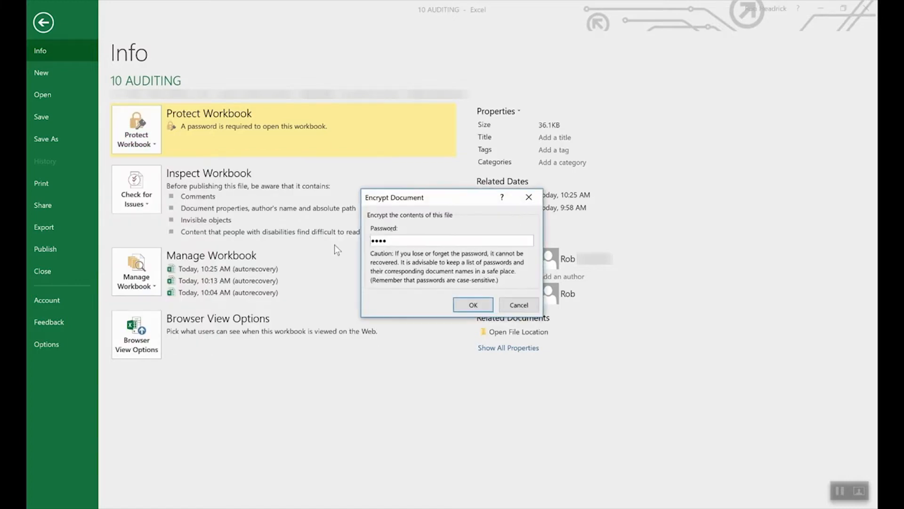
double_click(447, 238)
key("BackSpace")
left_click(472, 304)
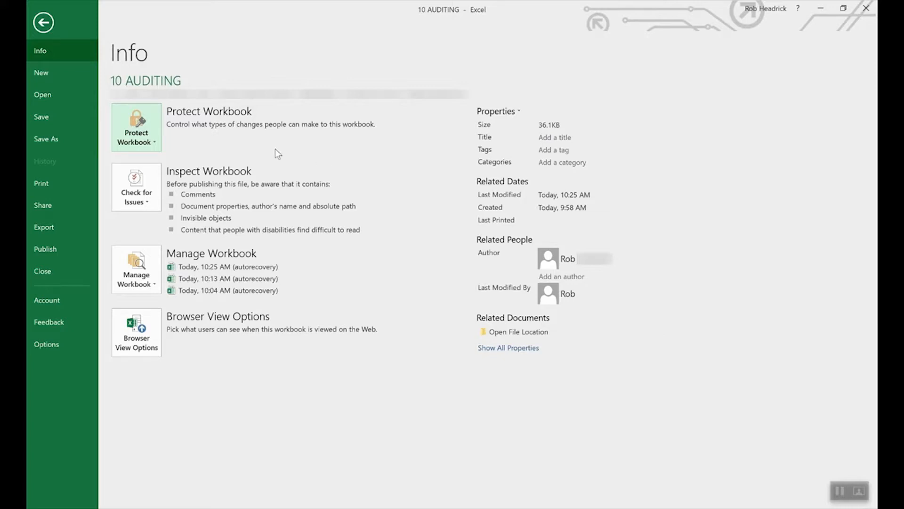
- Open Protect Current Sheet from Protect Workbook, then cancel so the pitching sheet stays unprotected
left_click(140, 123)
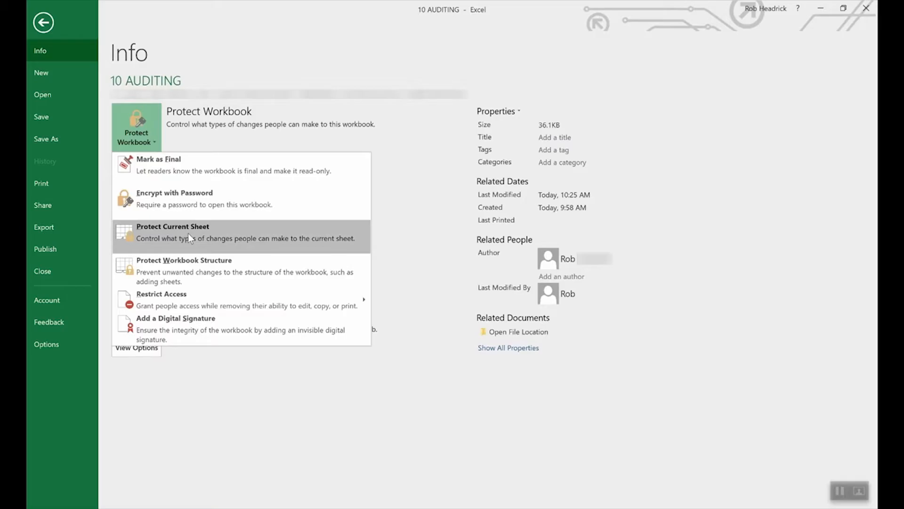
left_click(188, 233)
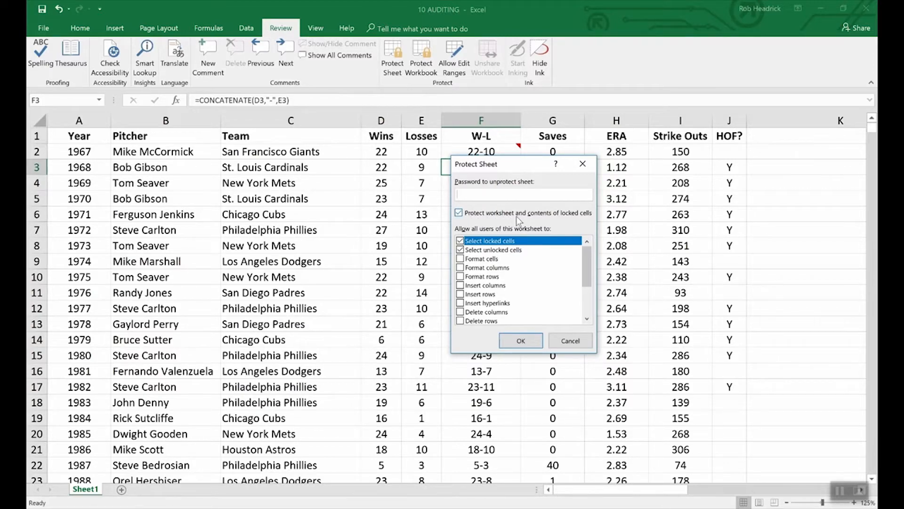
left_click(570, 341)
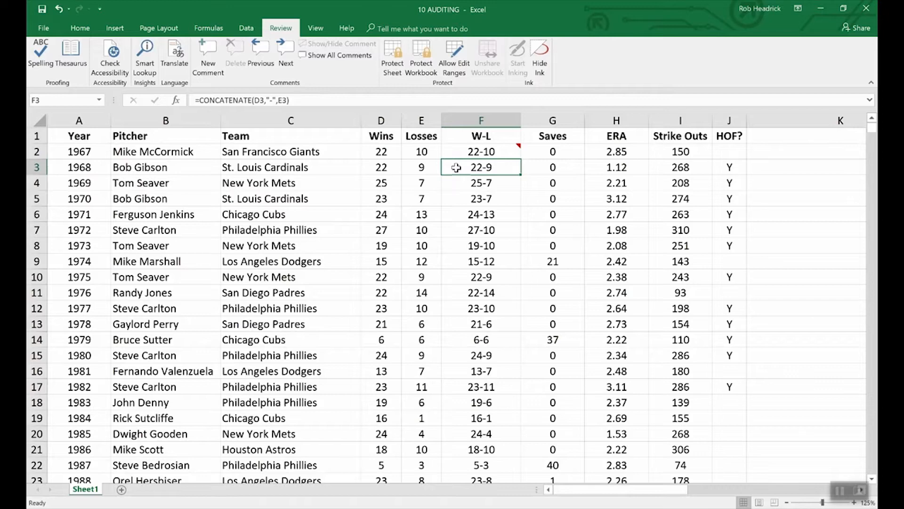
- Mark cell F3 as Hidden in the Format Cells Protection settings
right_click(487, 169)
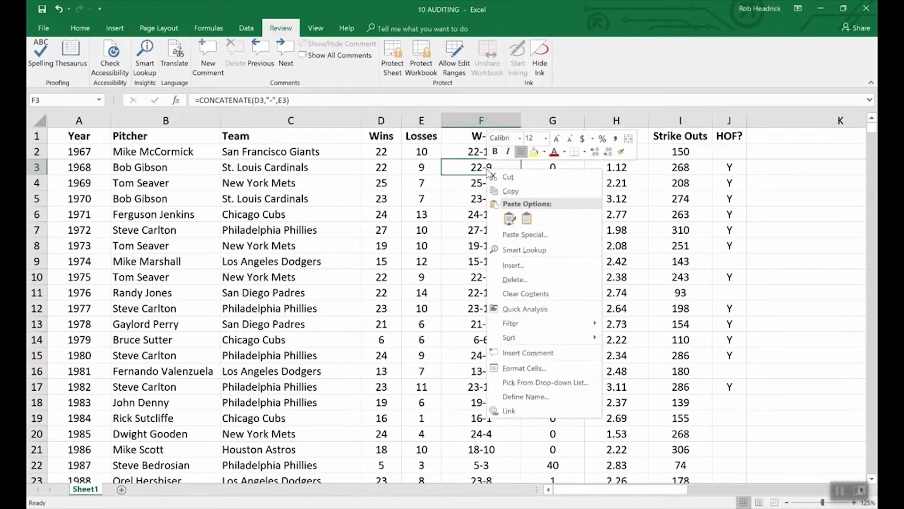
left_click(523, 368)
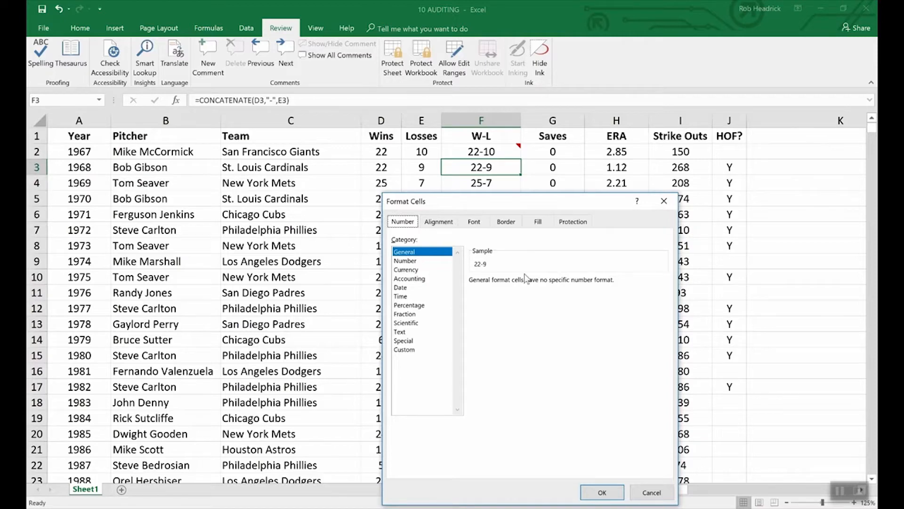
left_click(573, 222)
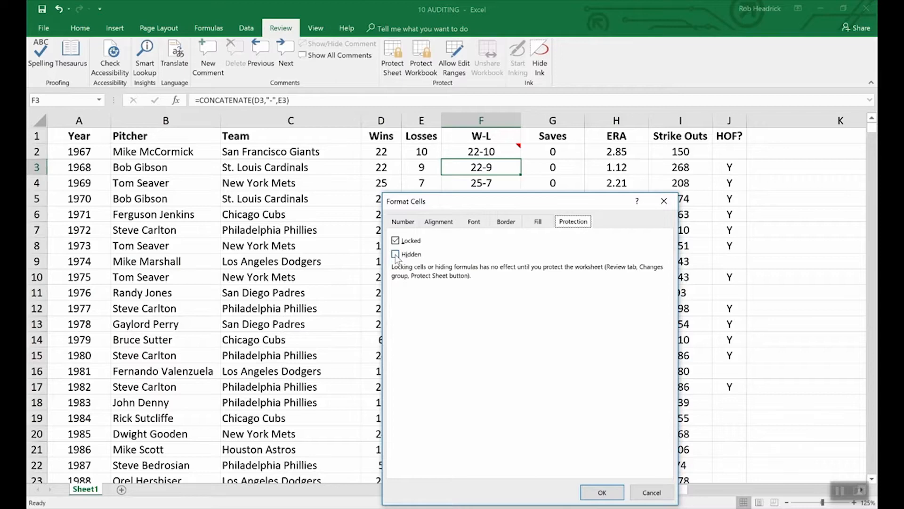
left_click(396, 254)
left_click(602, 491)
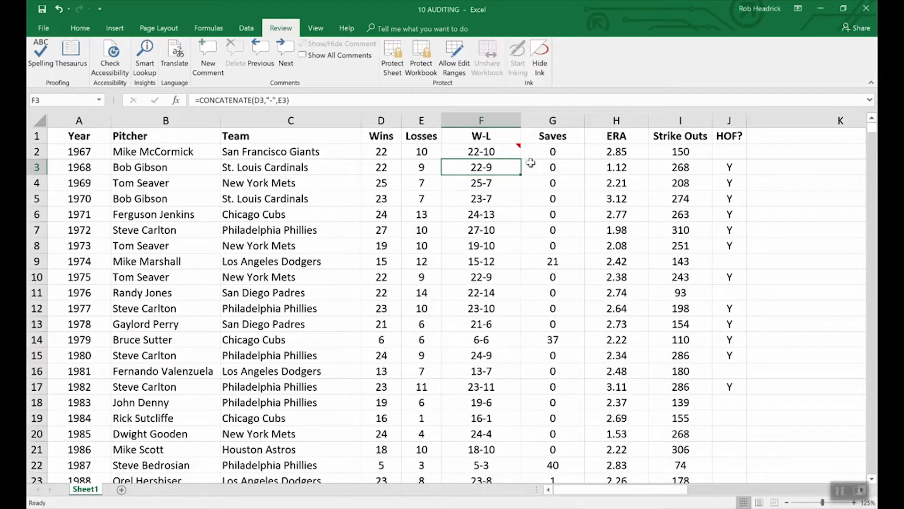
- Protect the pitching sheet with a password, then compare F4's visible formula with F3's hidden one
left_click(400, 47)
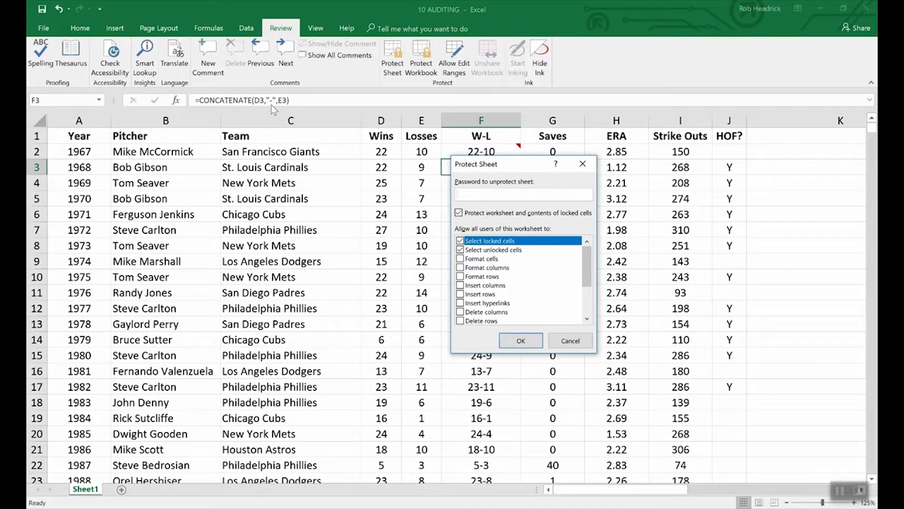
type("••••")
left_click(523, 343)
type("••••")
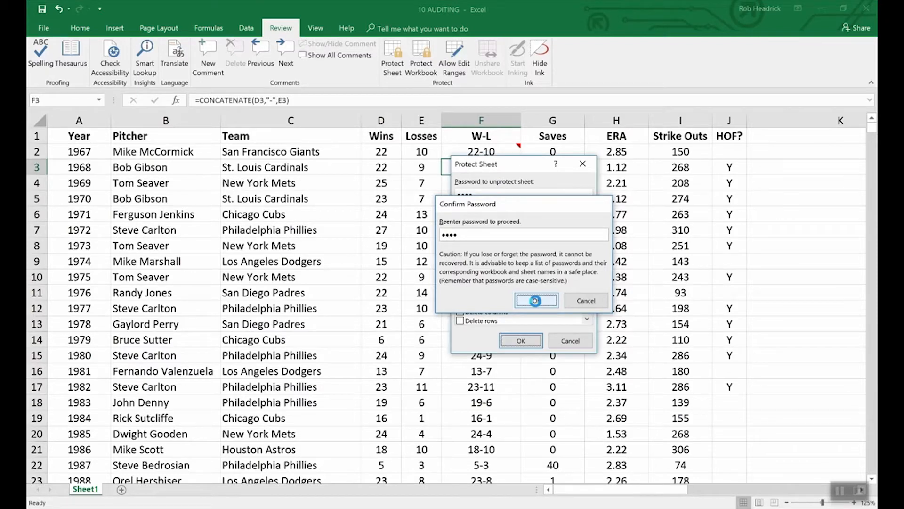
left_click(537, 301)
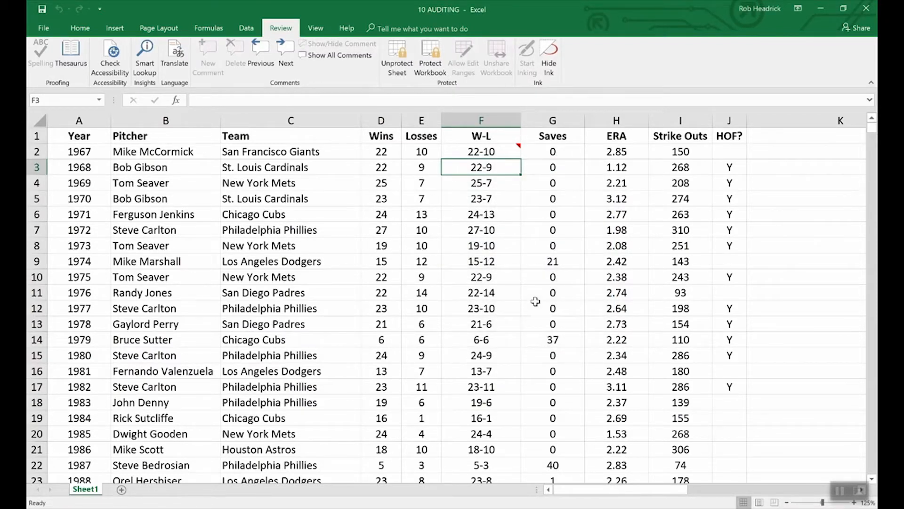
key("Down")
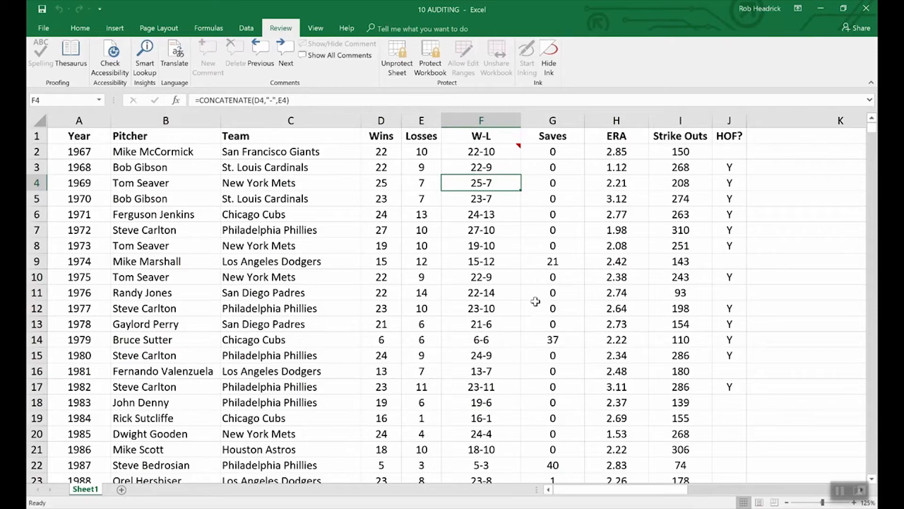
key("Up")
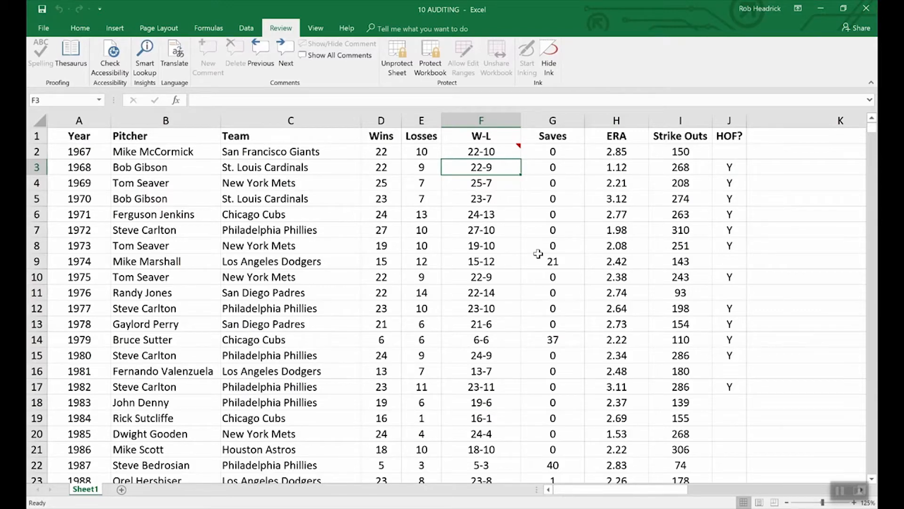
- Keep F2's comment 'What a great season!' shown and unprotect the sheet with its password
left_click(503, 152)
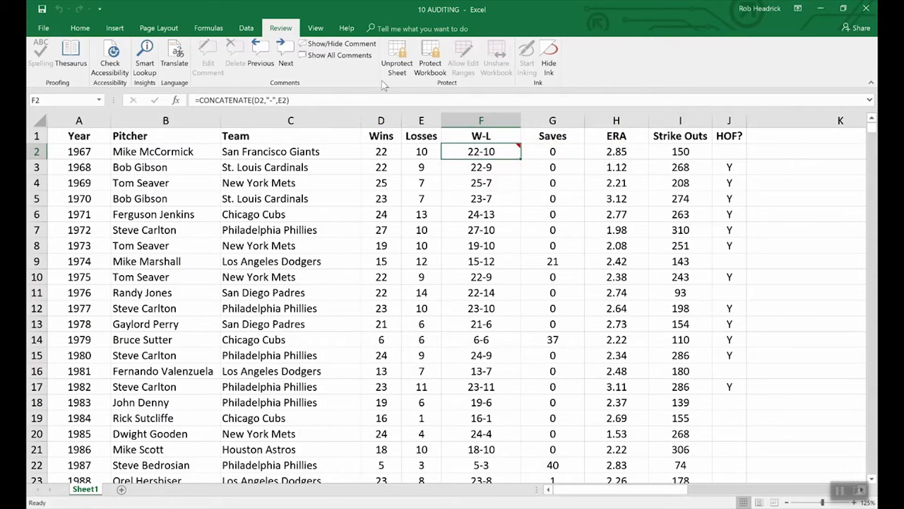
left_click(332, 44)
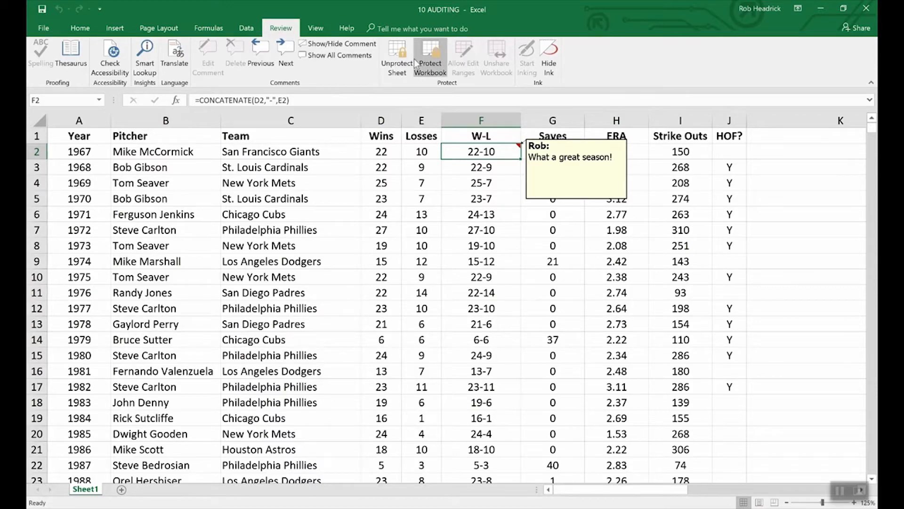
left_click(397, 53)
type("password")
key("Return")
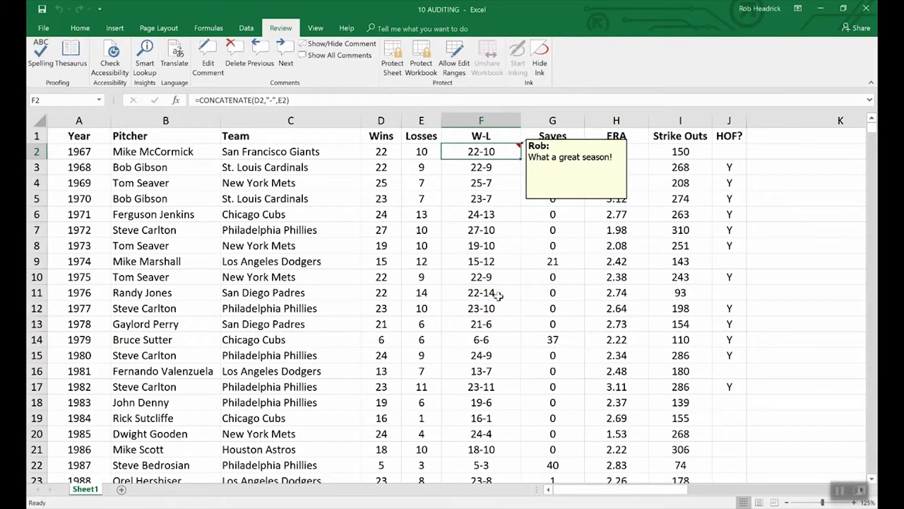
right_click(558, 199)
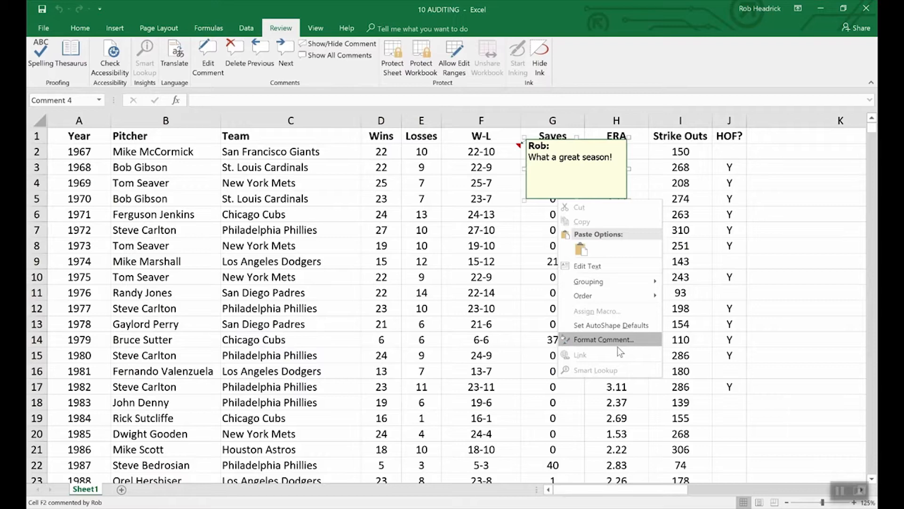
- View the comment's Format Comment protection settings and close them without changes
left_click(612, 340)
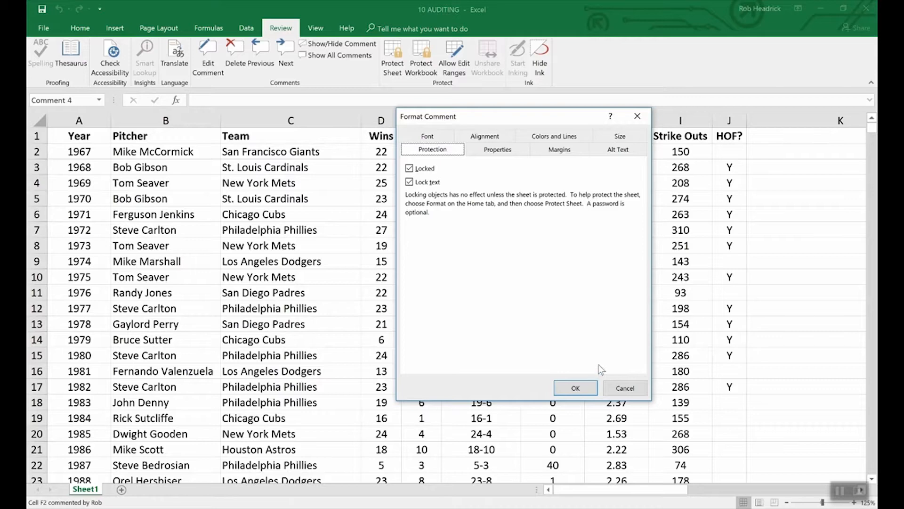
left_click(613, 386)
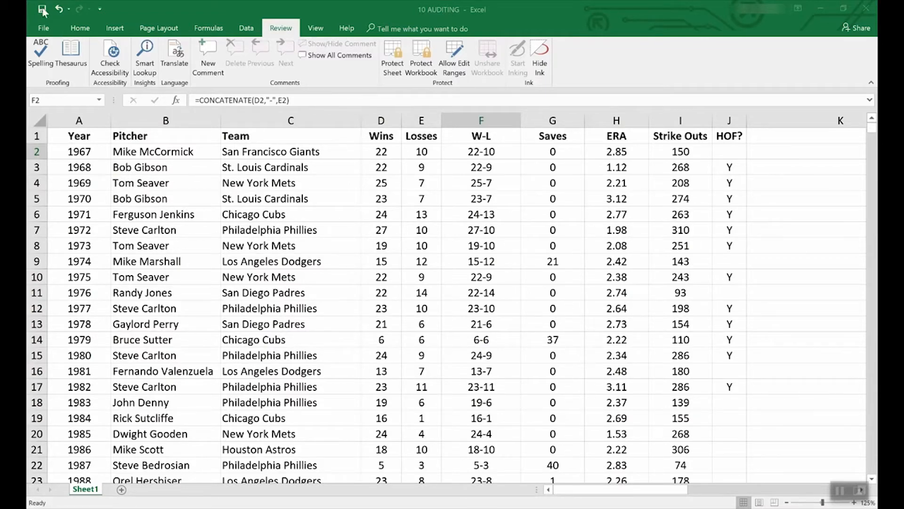
- Go to File > New and scroll the template gallery to the Loan amortization schedule
left_click(39, 27)
left_click(41, 29)
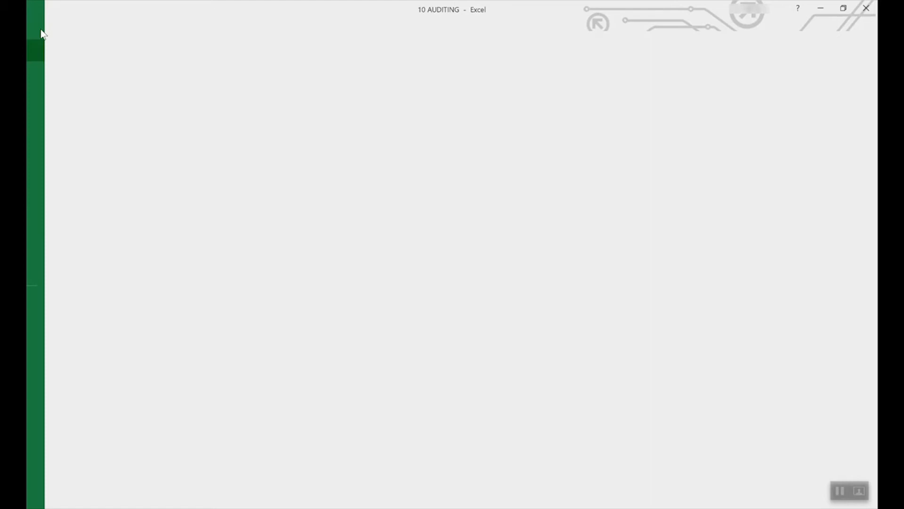
left_click(41, 74)
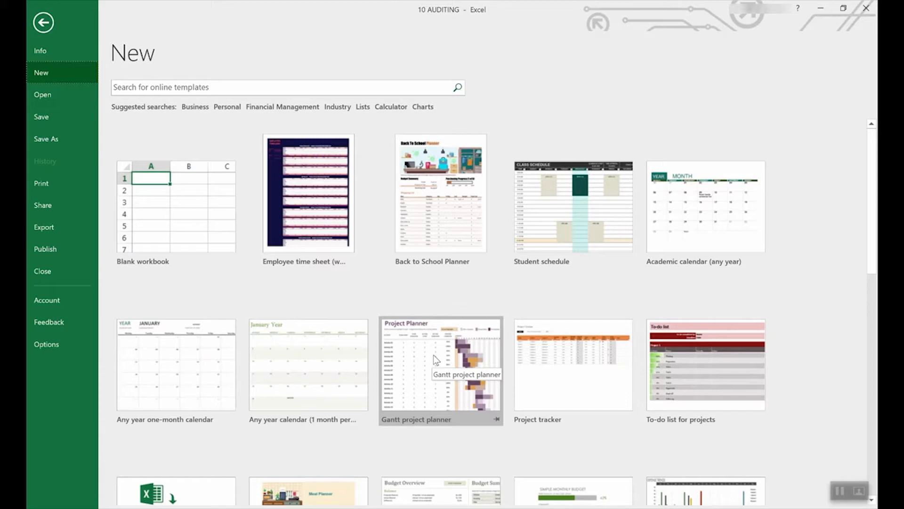
scroll(411, 426, "down", 5)
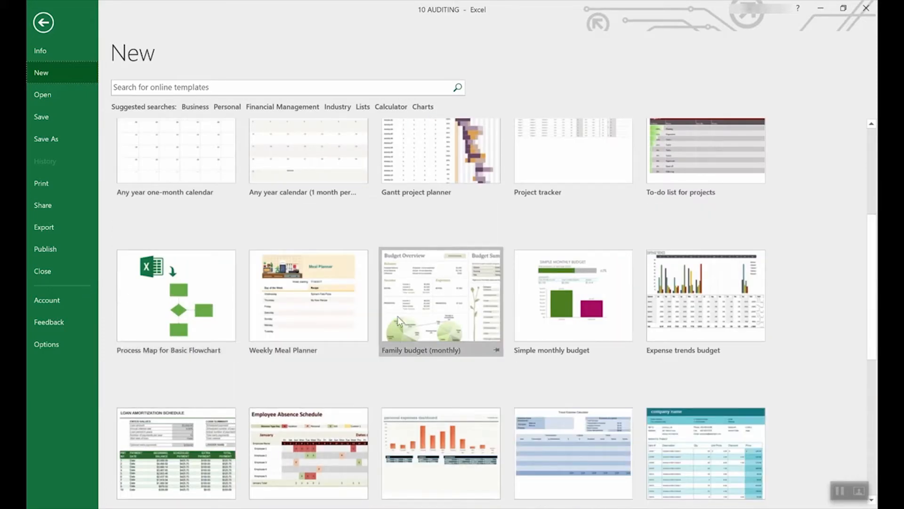
scroll(424, 320, "down", 3)
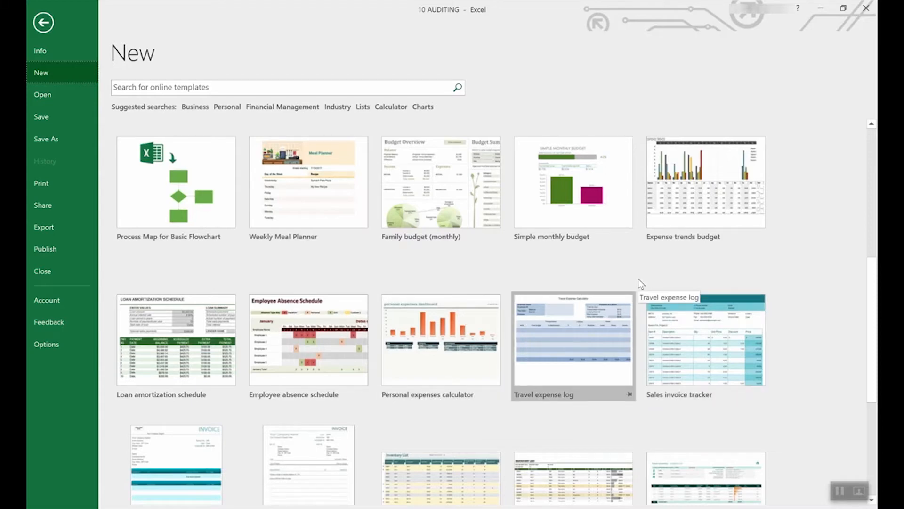
scroll(574, 284, "up", 5)
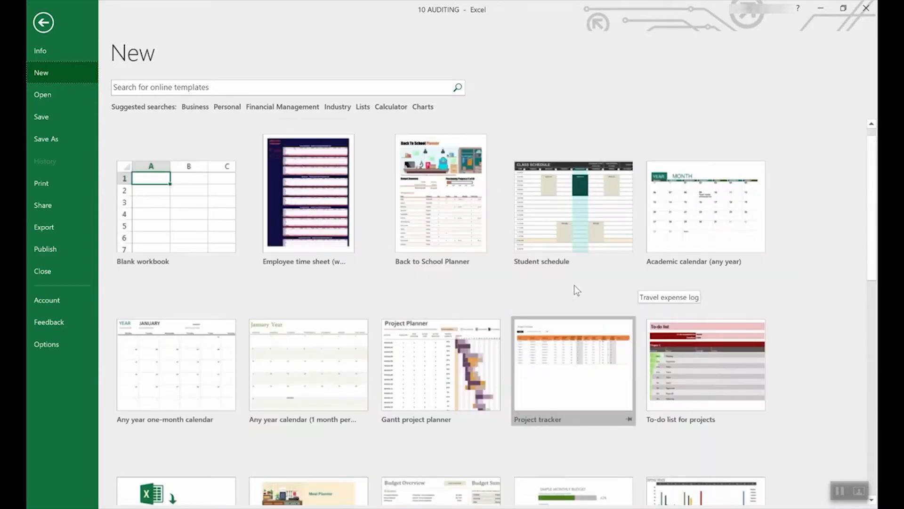
scroll(634, 264, "down", 2)
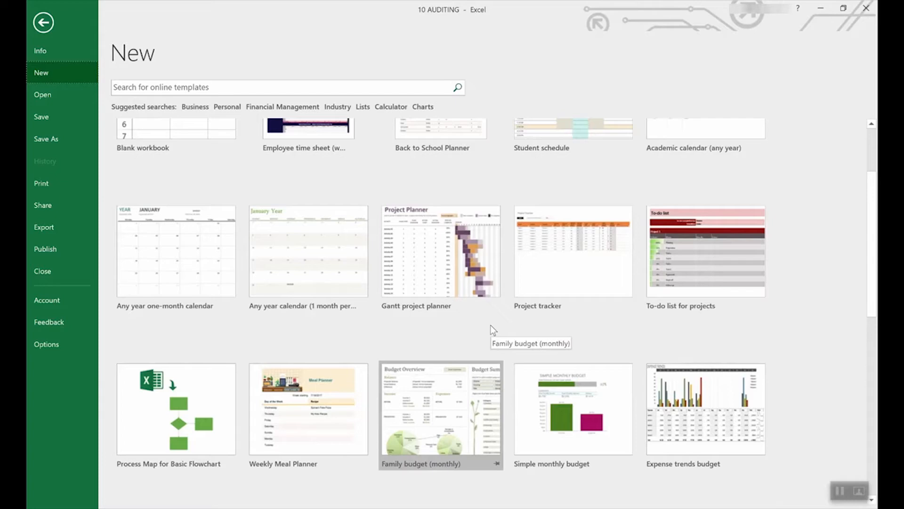
scroll(490, 325, "down", 4)
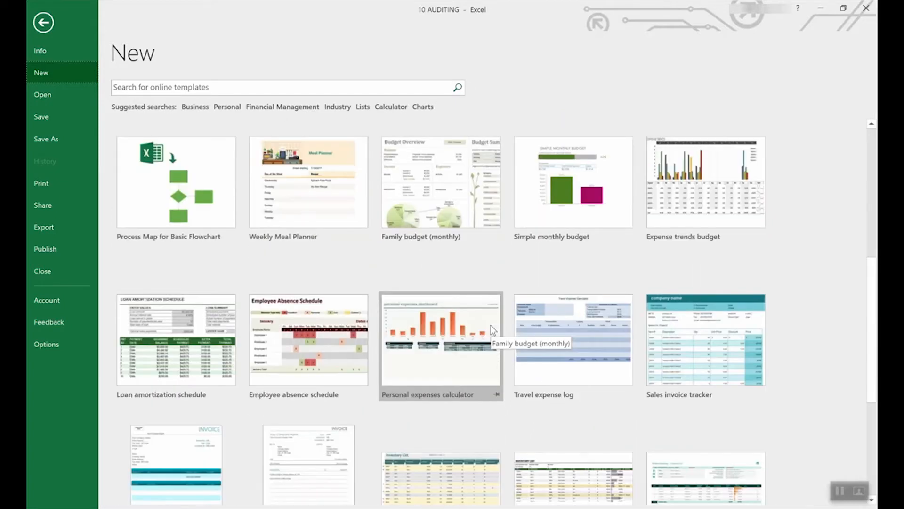
scroll(490, 324, "down", 2)
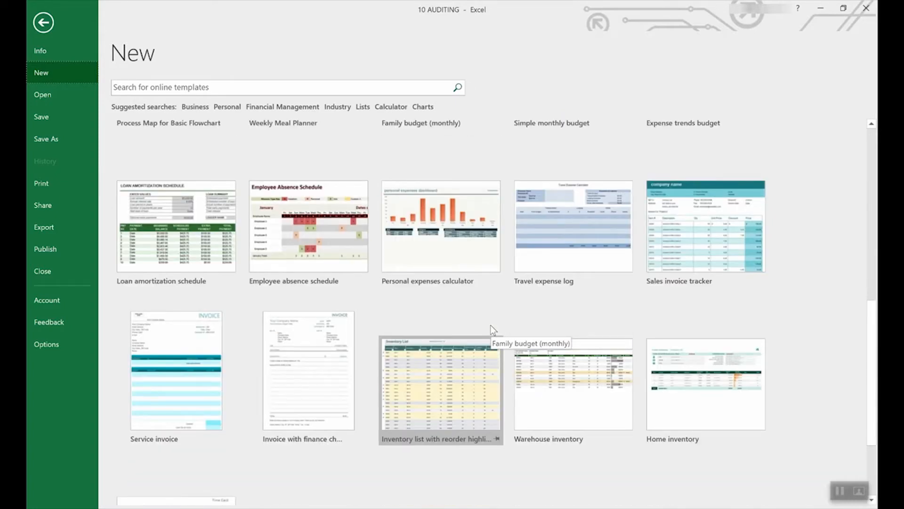
scroll(491, 324, "up", 2)
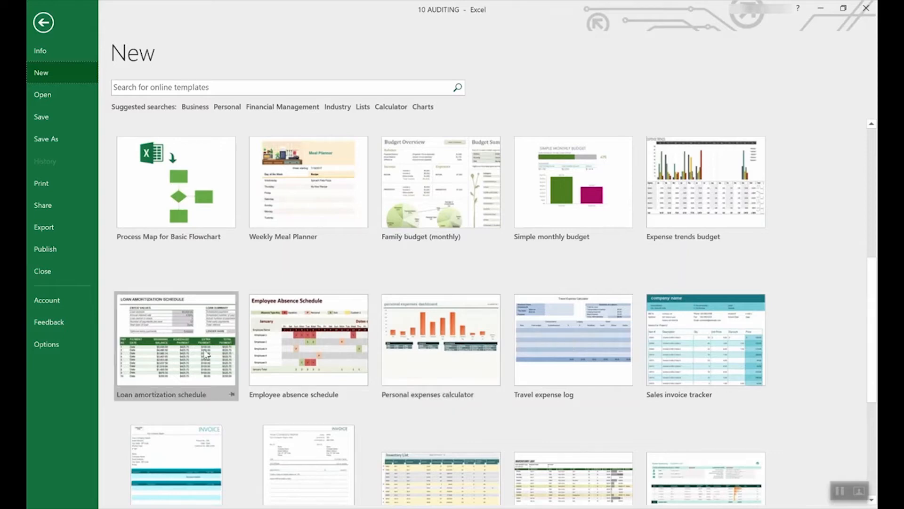
- Create Loan amortization schedule1 from the template and view the interest rate cell's input message
left_click(179, 322)
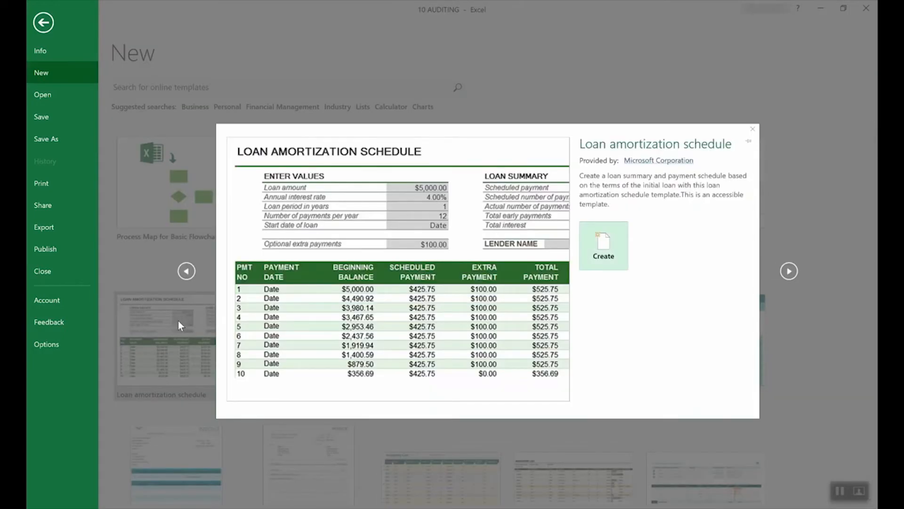
left_click(618, 245)
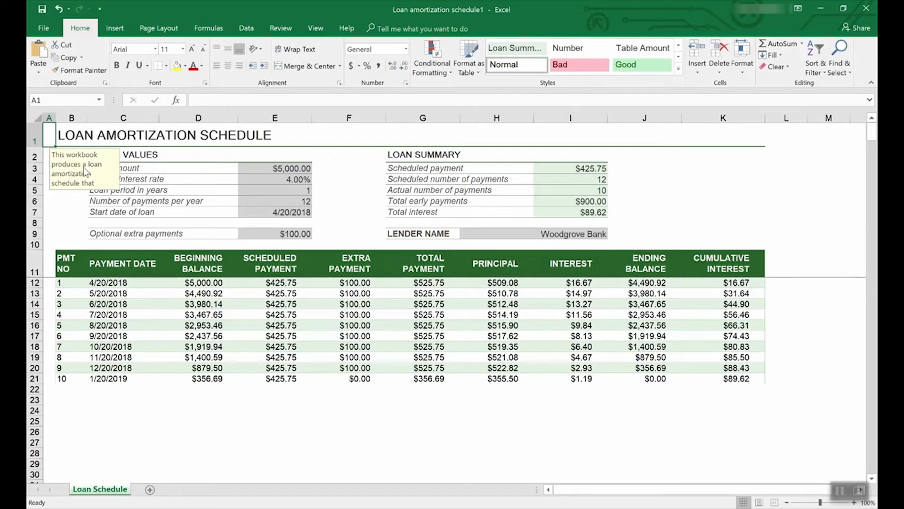
left_click(294, 179)
- Read the loan amount cell's input message, then return to the File > New template gallery
left_click(296, 169)
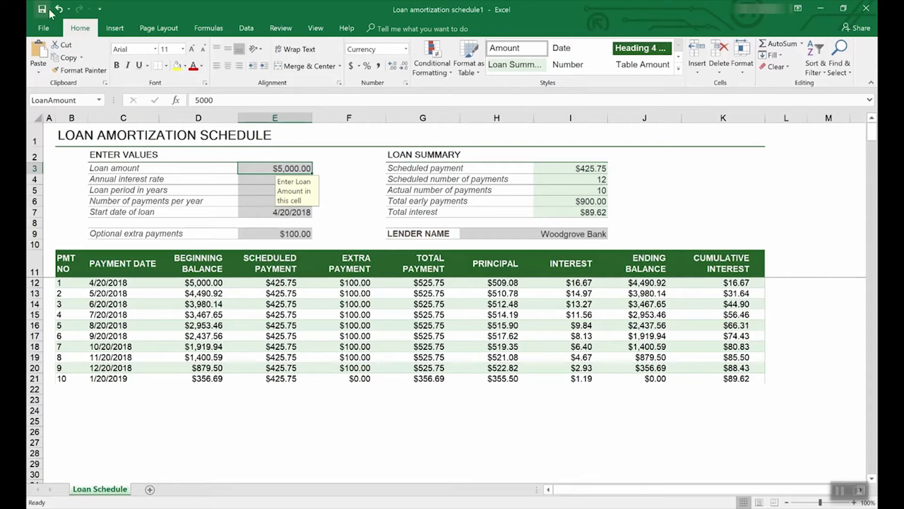
left_click(45, 25)
left_click(48, 69)
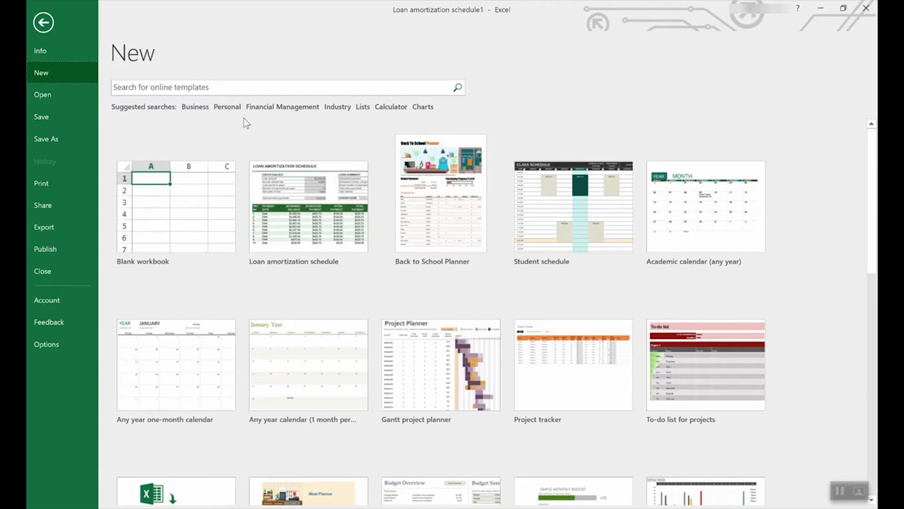
left_click(366, 108)
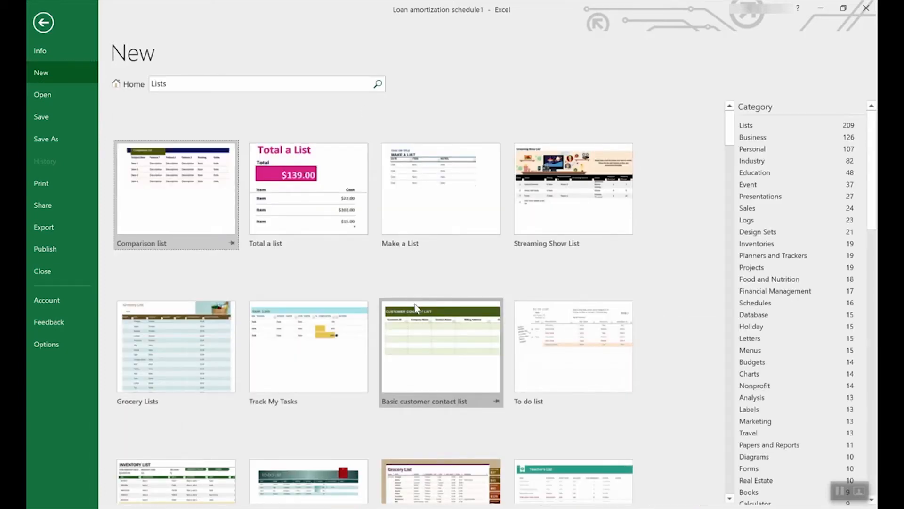
scroll(415, 307, "down", 5)
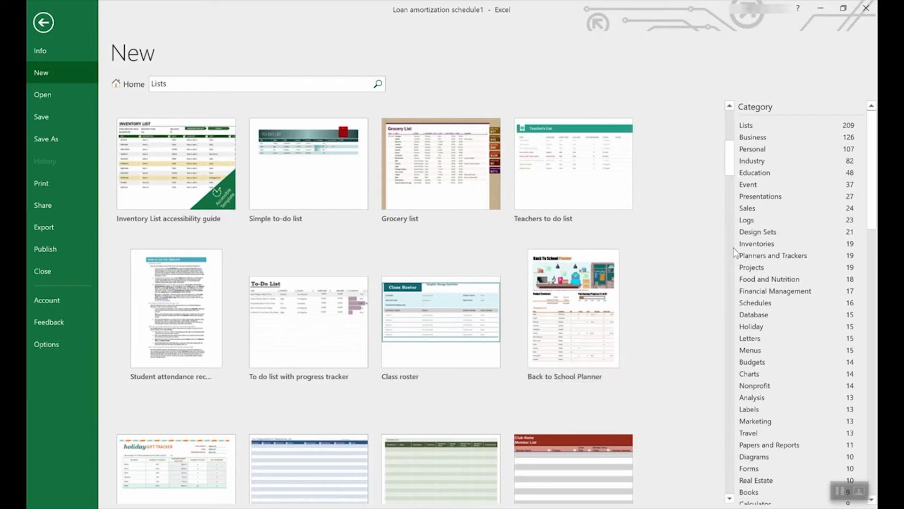
scroll(809, 253, "down", 2)
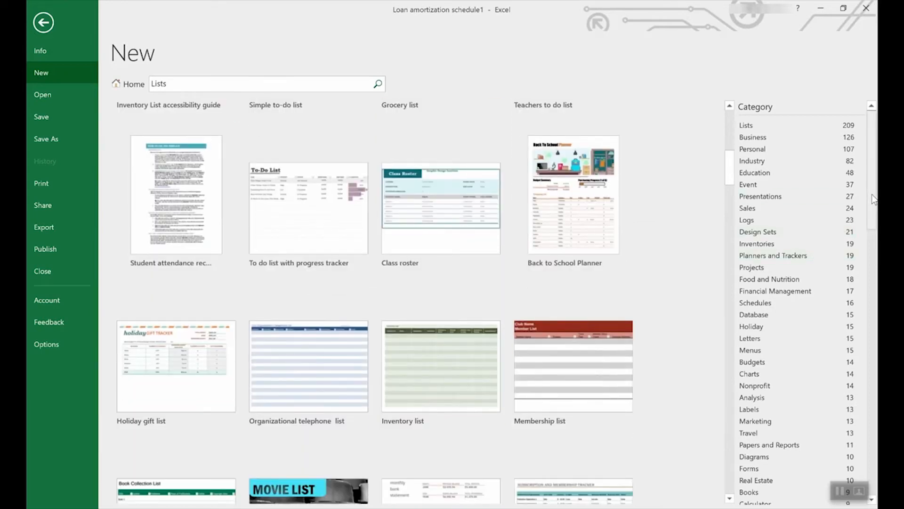
left_click_drag(872, 198, 831, 184)
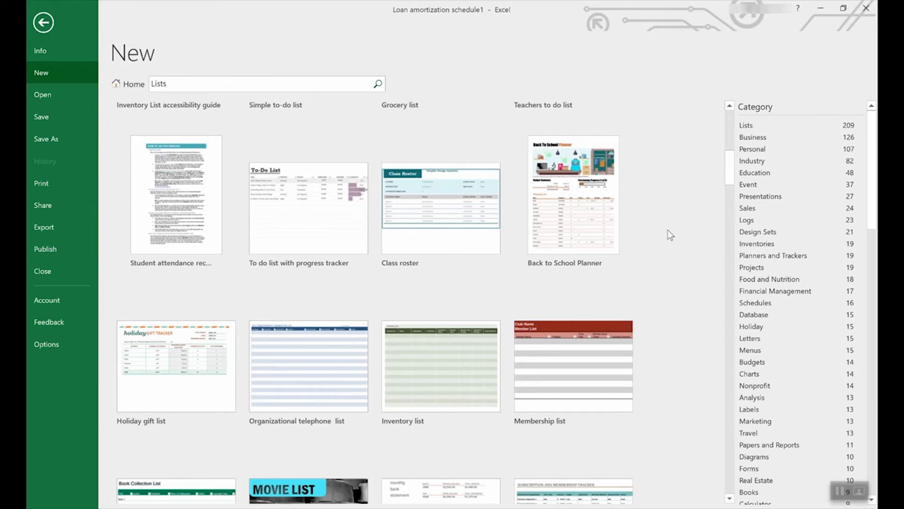
left_click(124, 88)
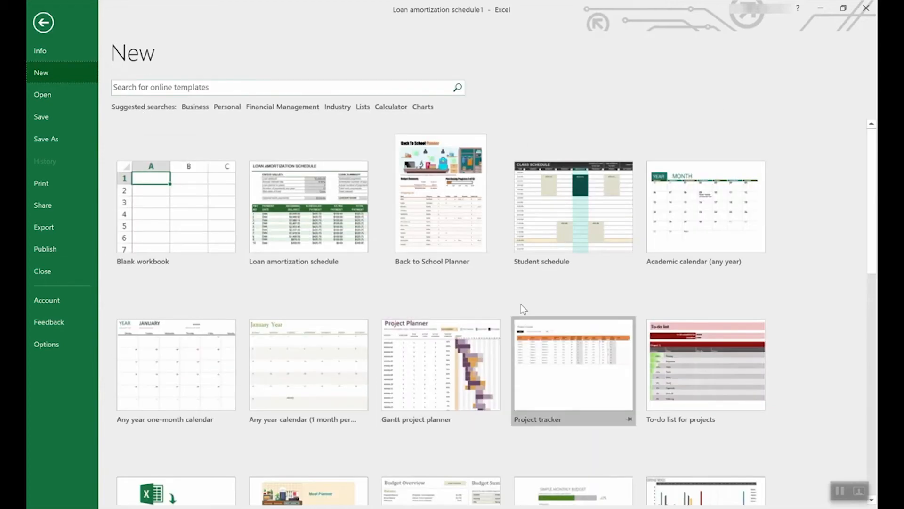
- Create a new workbook from the Employee time sheet template
scroll(525, 310, "down", 4)
scroll(527, 309, "down", 5)
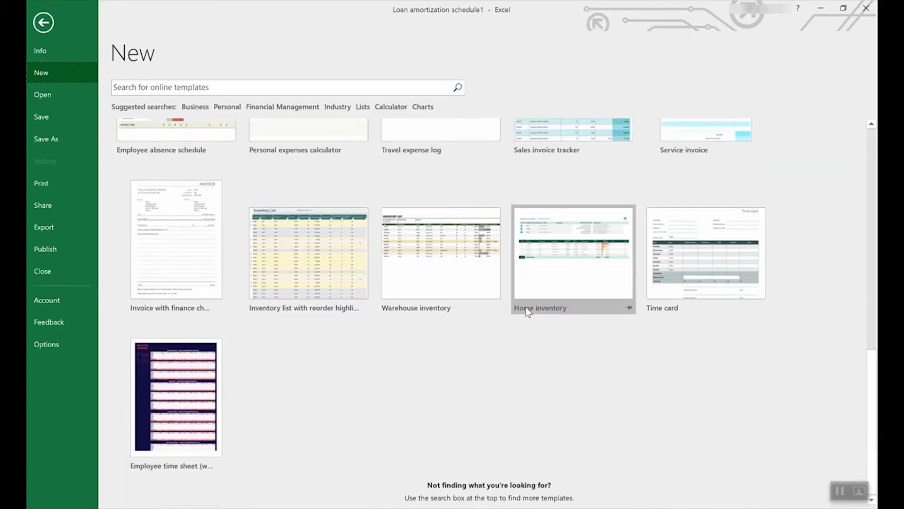
left_click(172, 376)
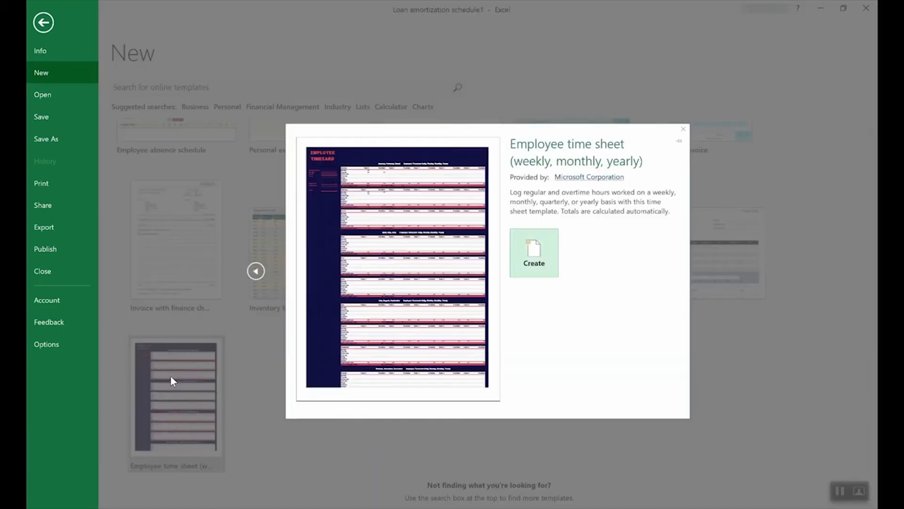
left_click(547, 252)
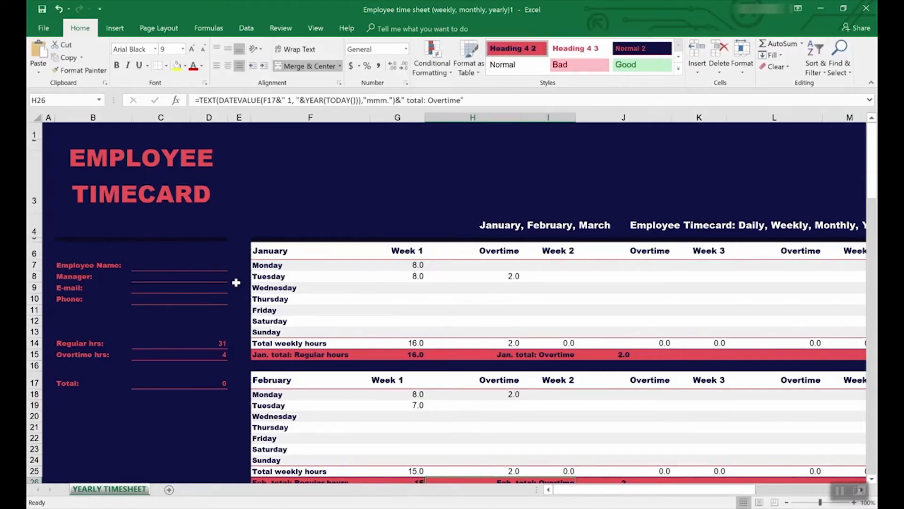
- Inspect the C14 and C15 hour totals and trace precedents feeding overtime cell C15
left_click(167, 343)
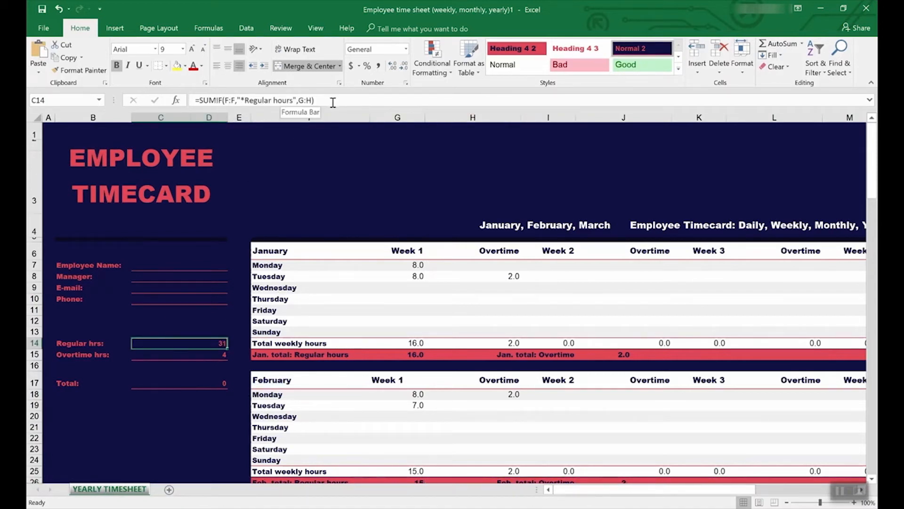
left_click(209, 356)
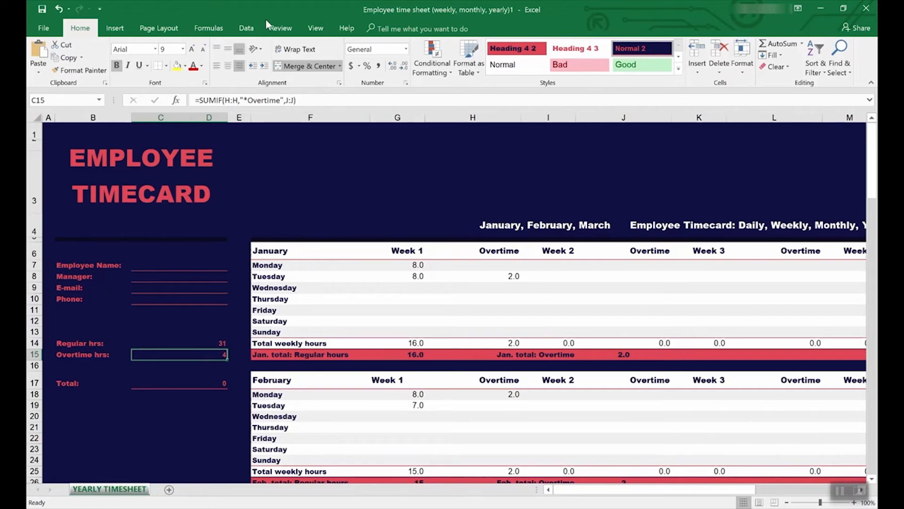
left_click(279, 30)
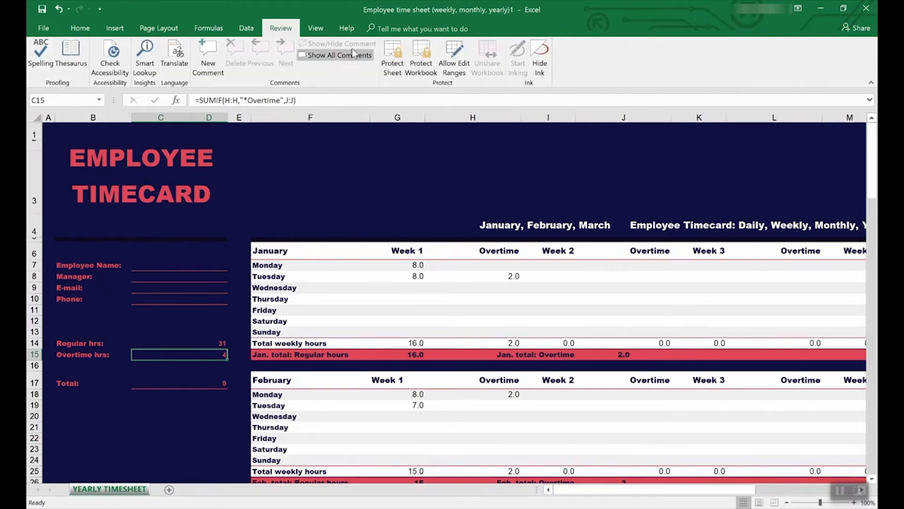
left_click(209, 28)
left_click(462, 47)
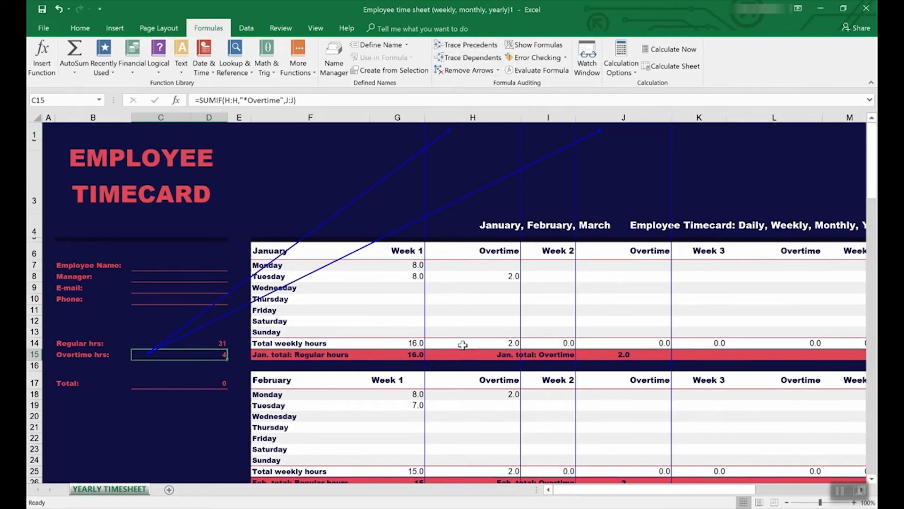
scroll(463, 343, "down", 7)
scroll(463, 342, "up", 7)
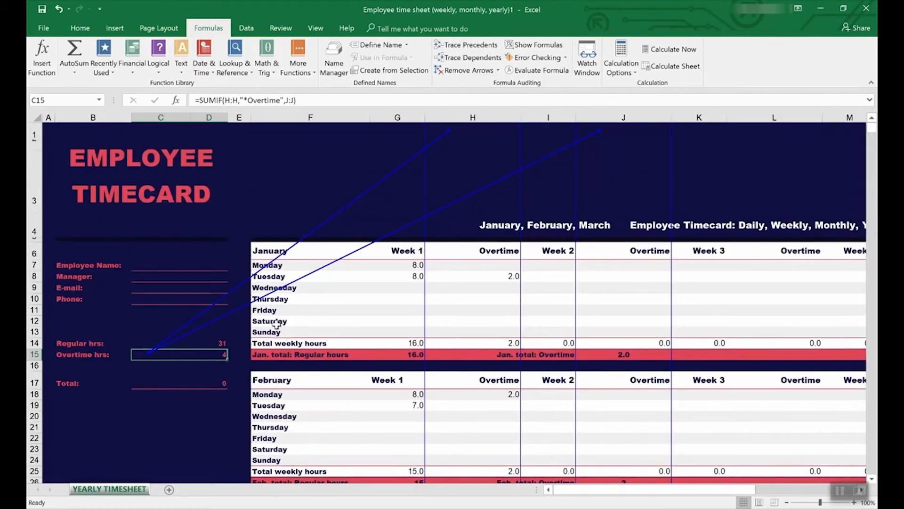
left_click(184, 344)
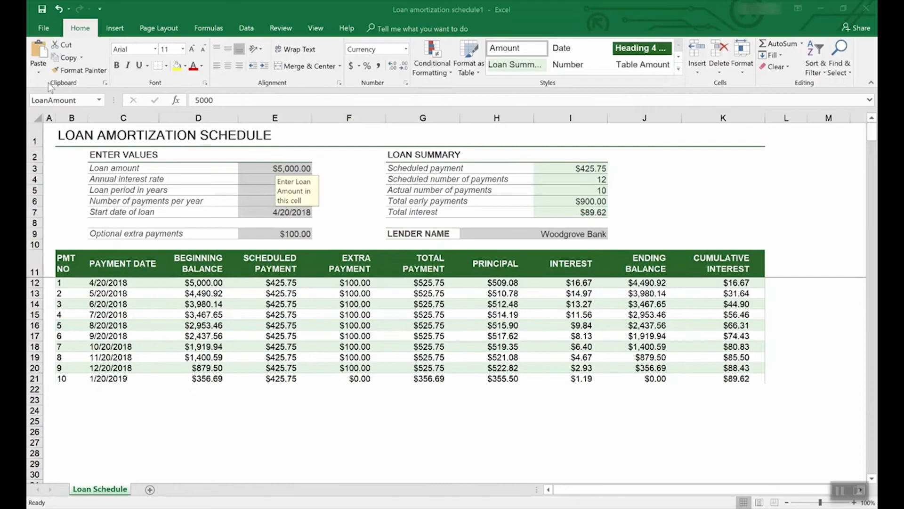
left_click(48, 33)
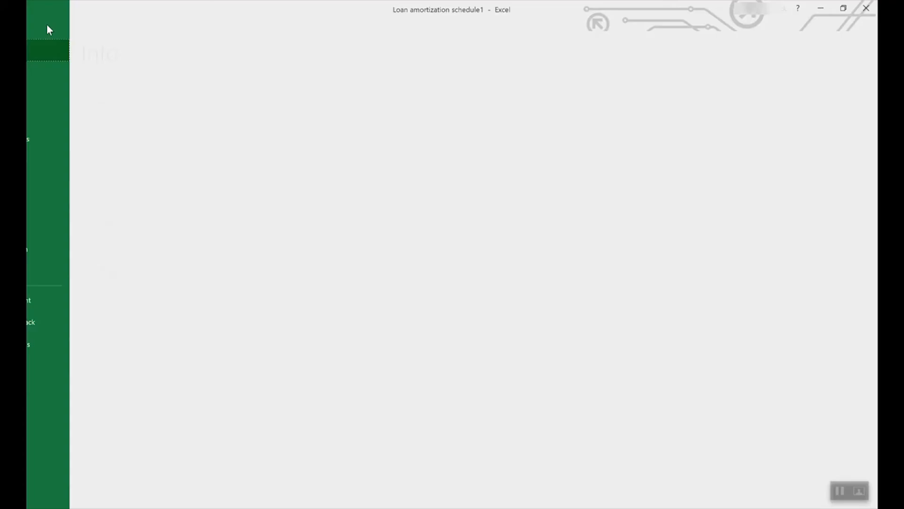
left_click(58, 139)
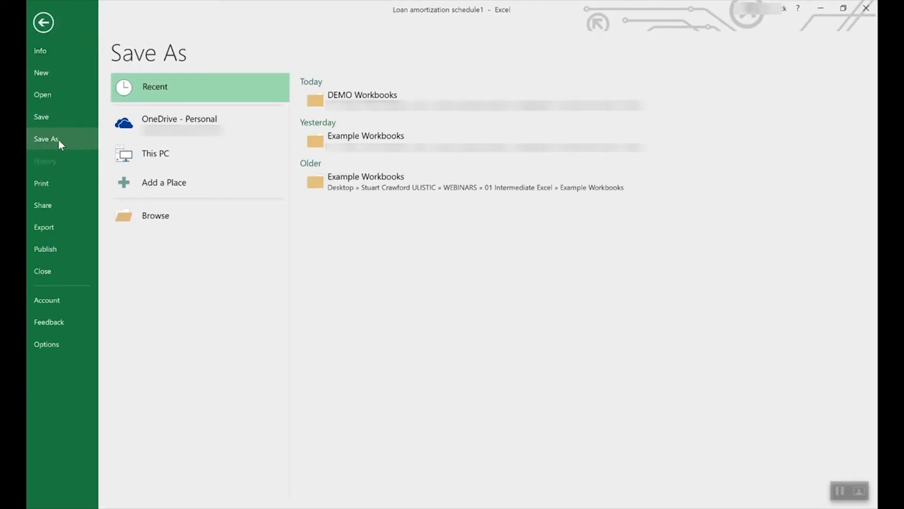
left_click(194, 121)
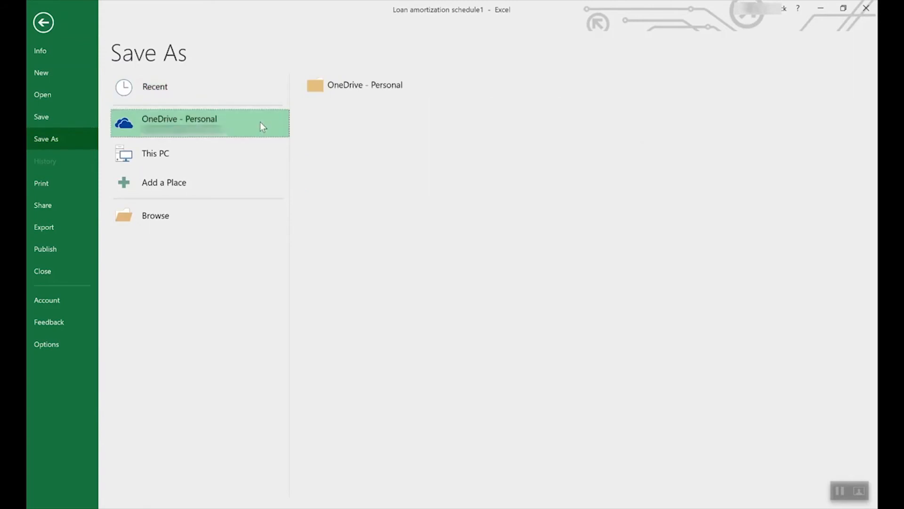
left_click(170, 150)
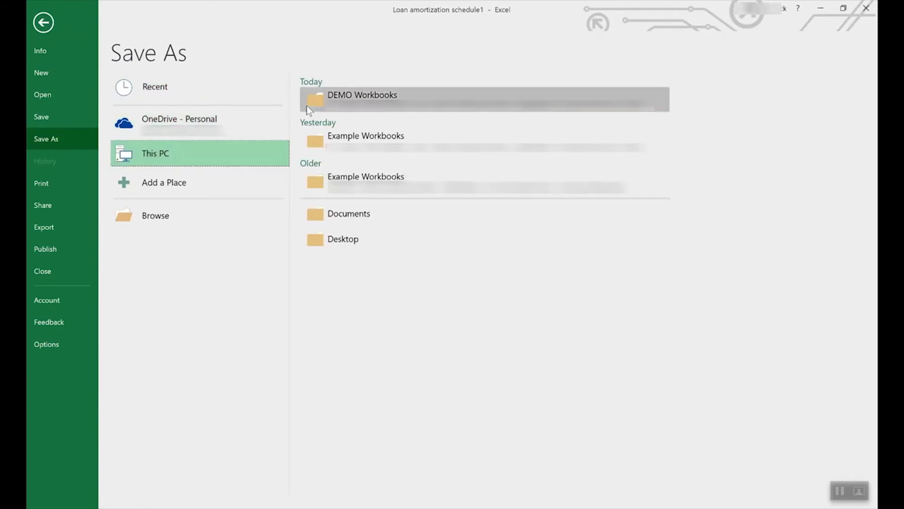
left_click(204, 150)
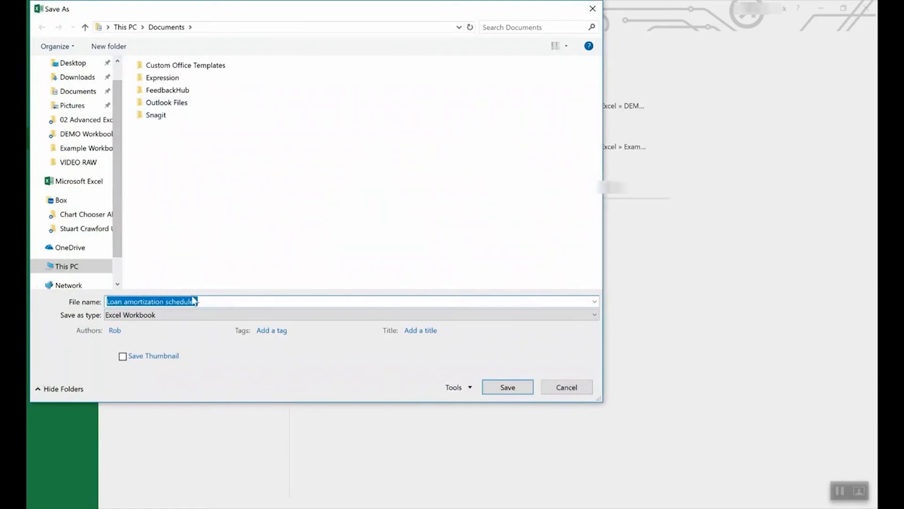
left_click(170, 315)
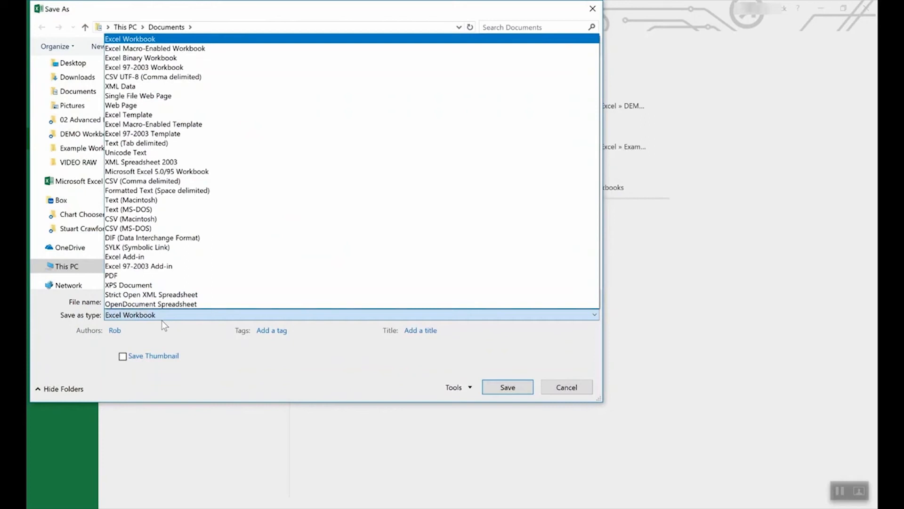
left_click(149, 115)
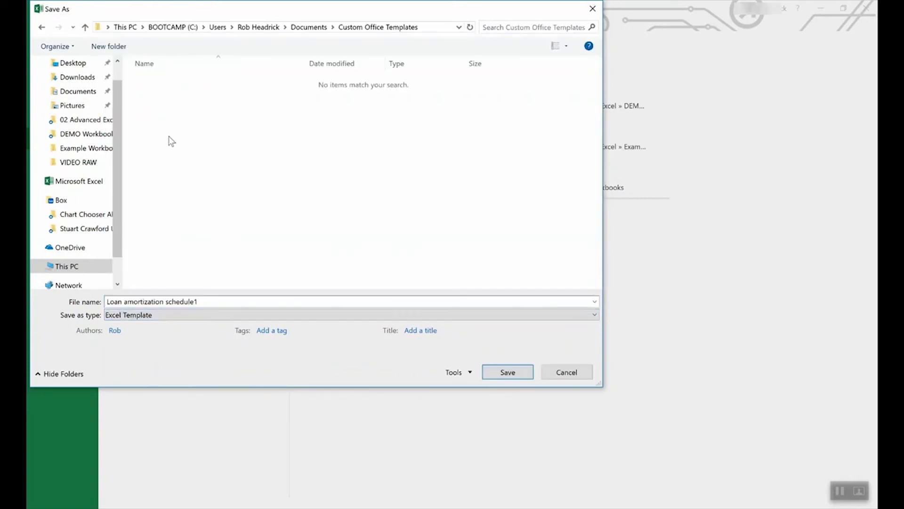
left_click(567, 371)
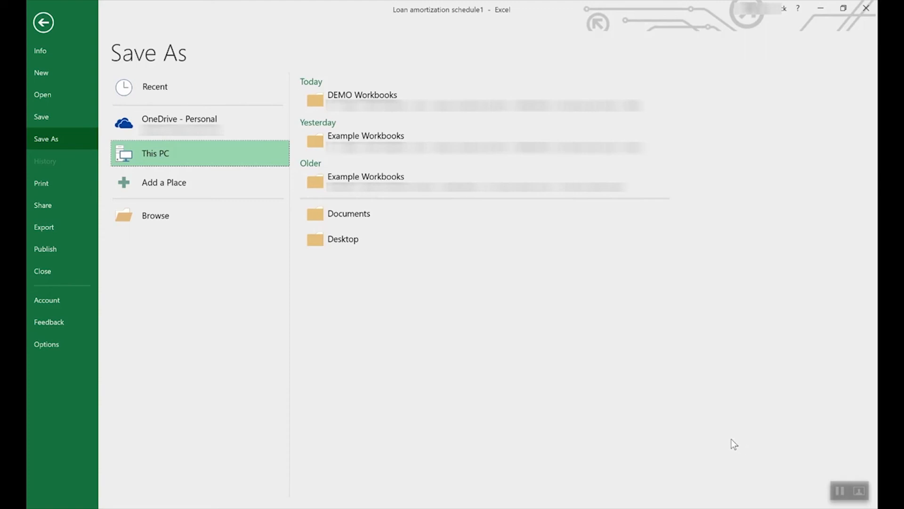
left_click(47, 22)
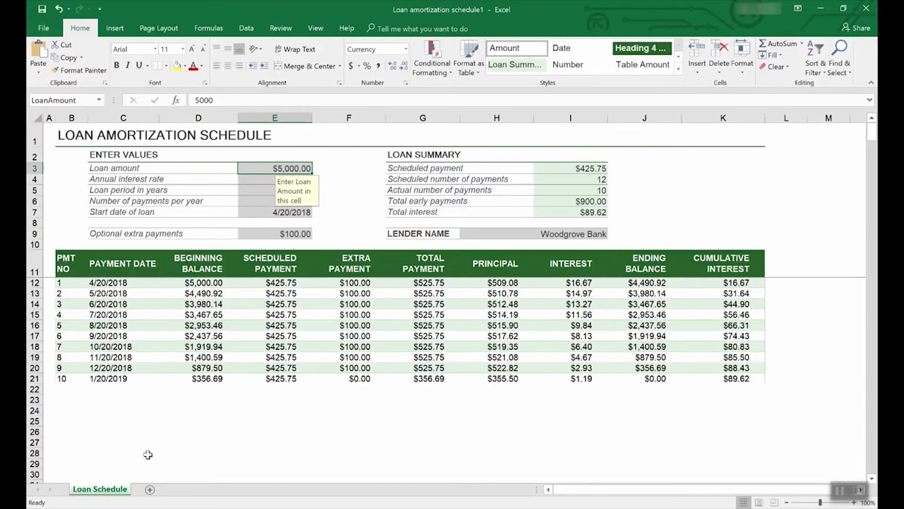